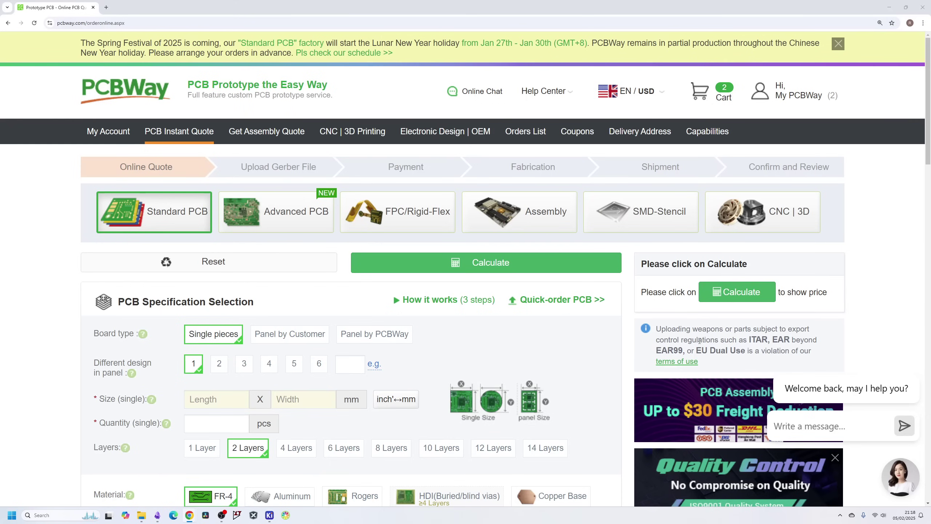
# Return to the PCBWay home page, open the Shared Projects community page and browse the projects of the week
pyautogui.hotkey('alt', 'Left')
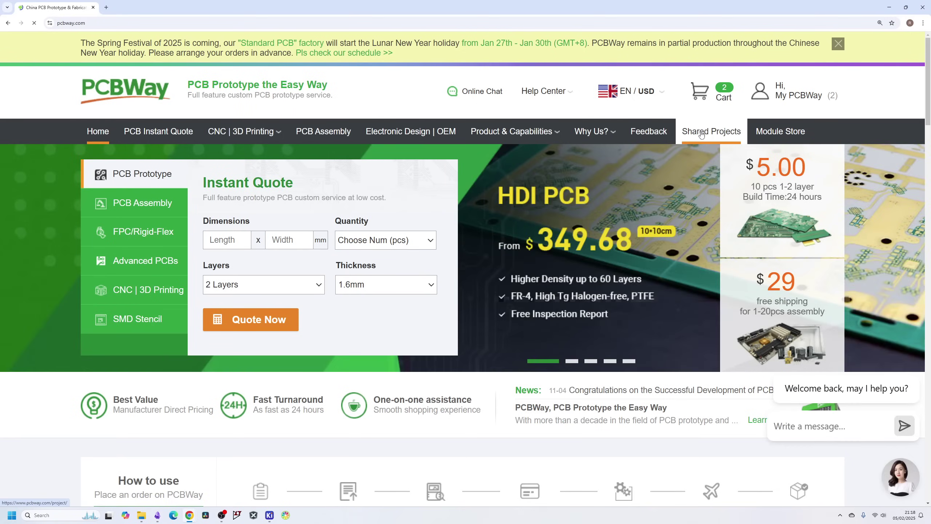
pyautogui.click(706, 133)
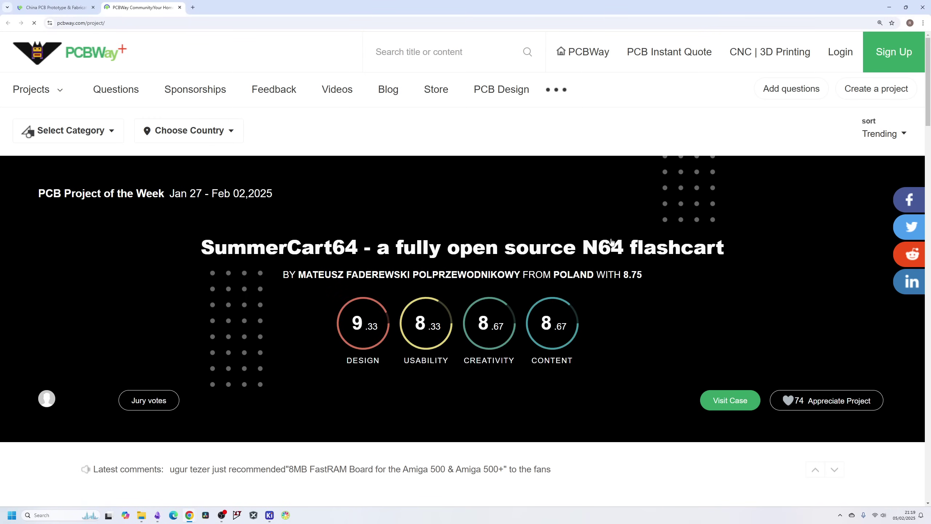
pyautogui.scroll(-2, 600, 246)
pyautogui.scroll(-3, 600, 246)
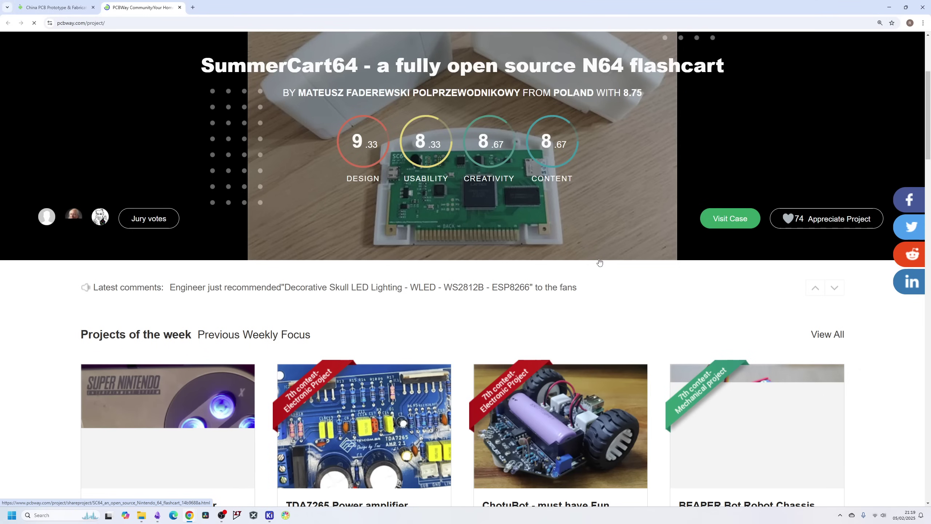
pyautogui.scroll(-2, 602, 281)
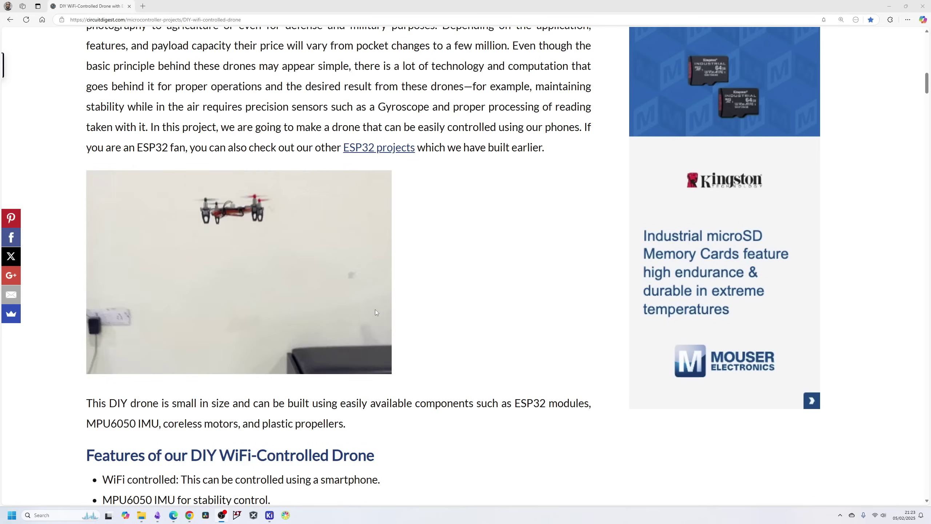
# Look through the opening of the Circuit Digest ESP32 drone article and open its circuit diagram at full size
pyautogui.scroll(10, 376, 307)
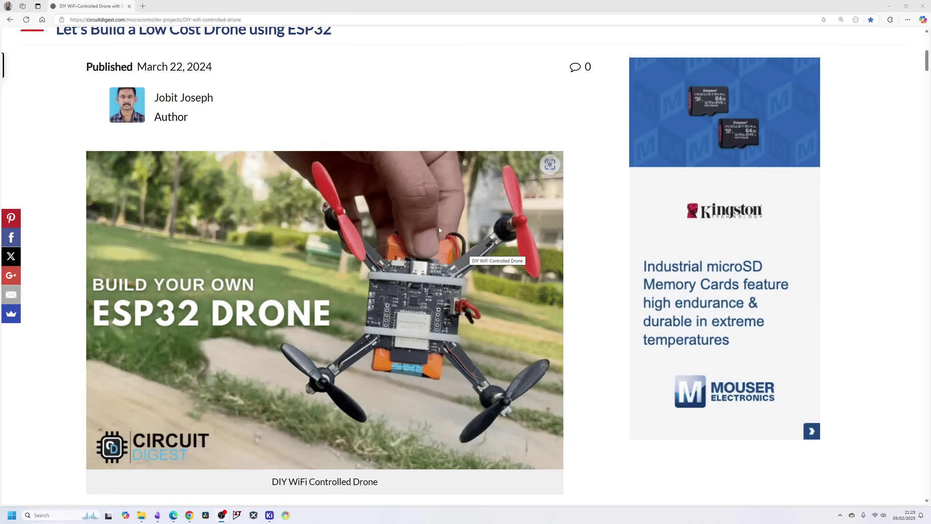
pyautogui.scroll(-10, 502, 354)
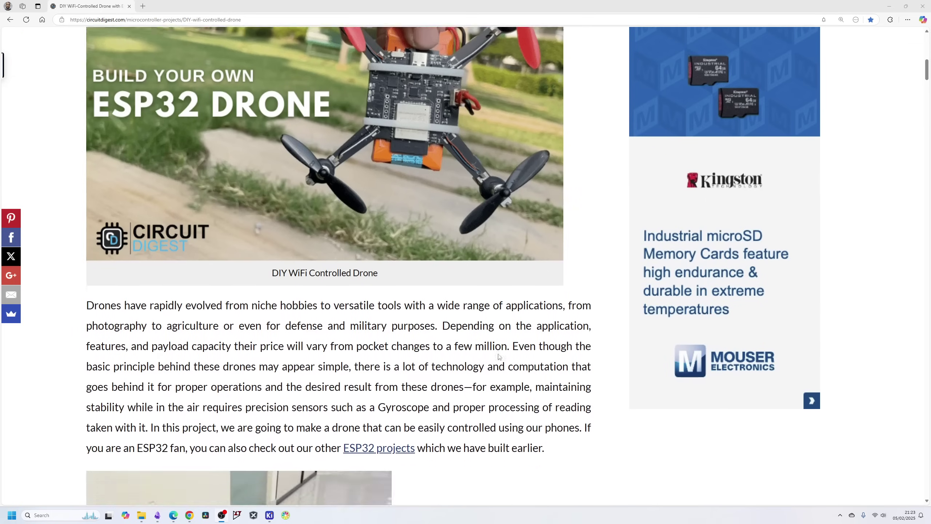
pyautogui.scroll(8, 491, 361)
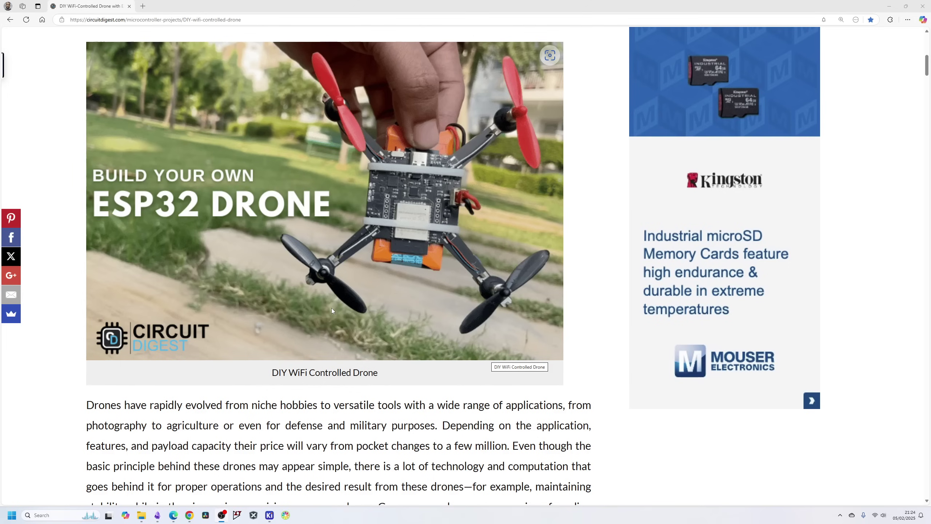
pyautogui.scroll(-20, 332, 308)
pyautogui.click(385, 253)
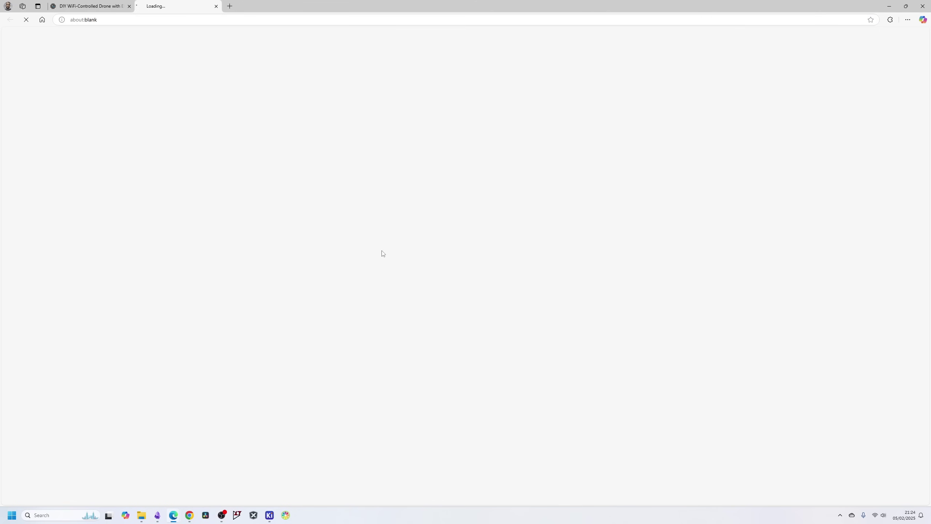
# Dismiss the advertisement covering the drone circuit diagram and examine all schematic blocks, from the 3.3V regulator to the motor drivers
pyautogui.scroll(-3, 356, 277)
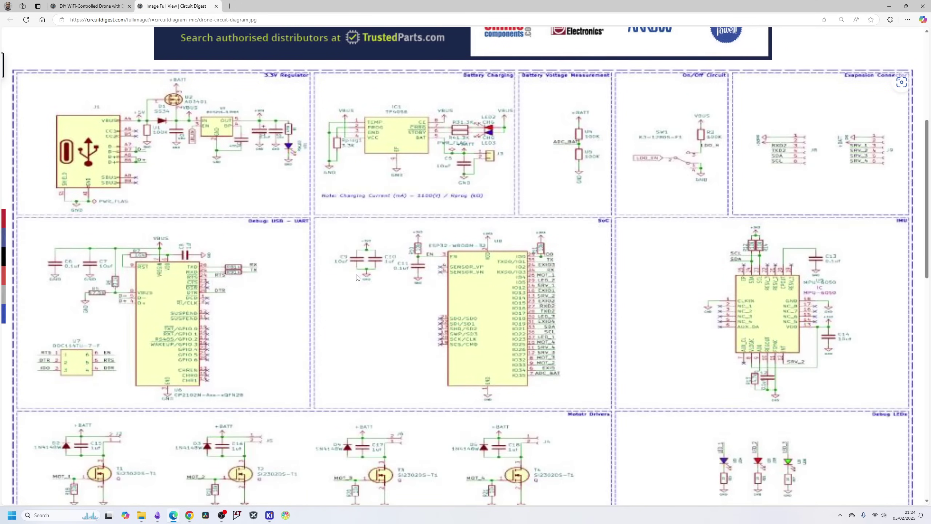
pyautogui.scroll(-2, 356, 278)
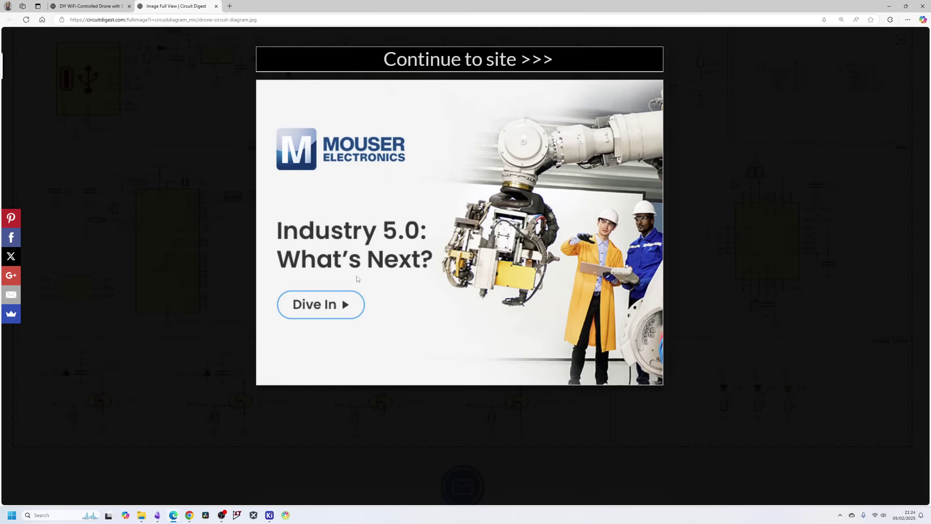
pyautogui.click(459, 58)
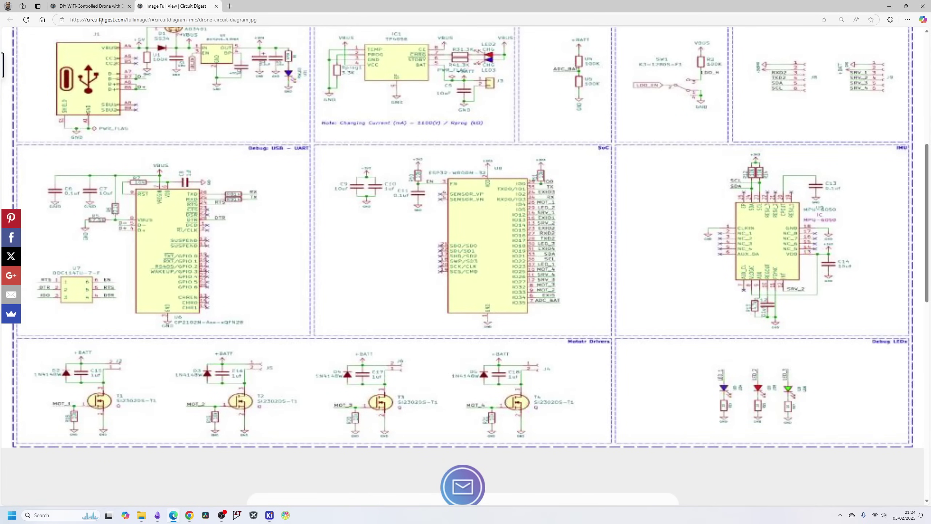
pyautogui.scroll(1, 219, 163)
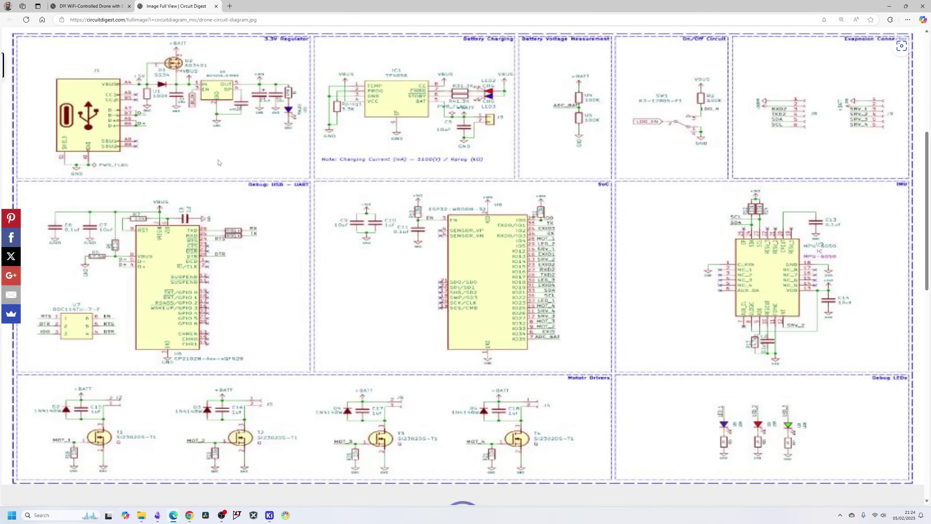
pyautogui.scroll(-2, 219, 163)
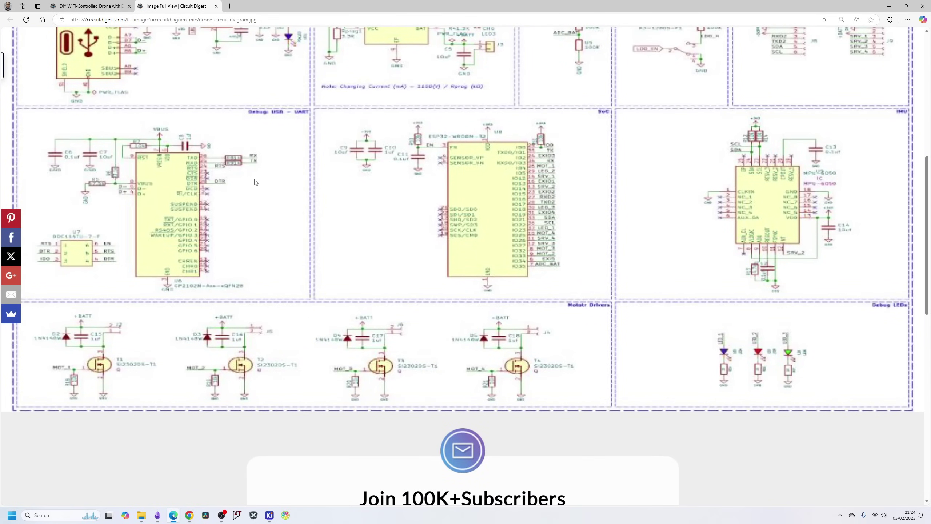
pyautogui.scroll(2, 255, 182)
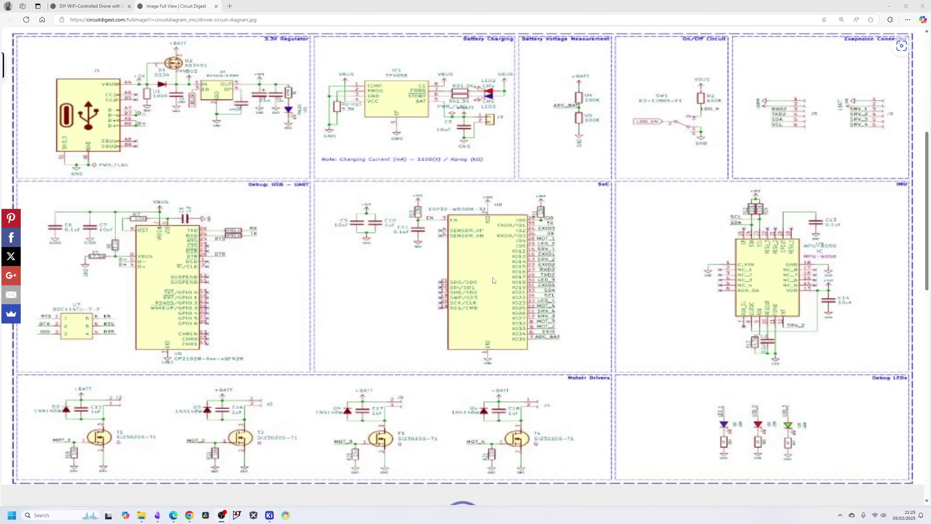
pyautogui.scroll(6, 493, 280)
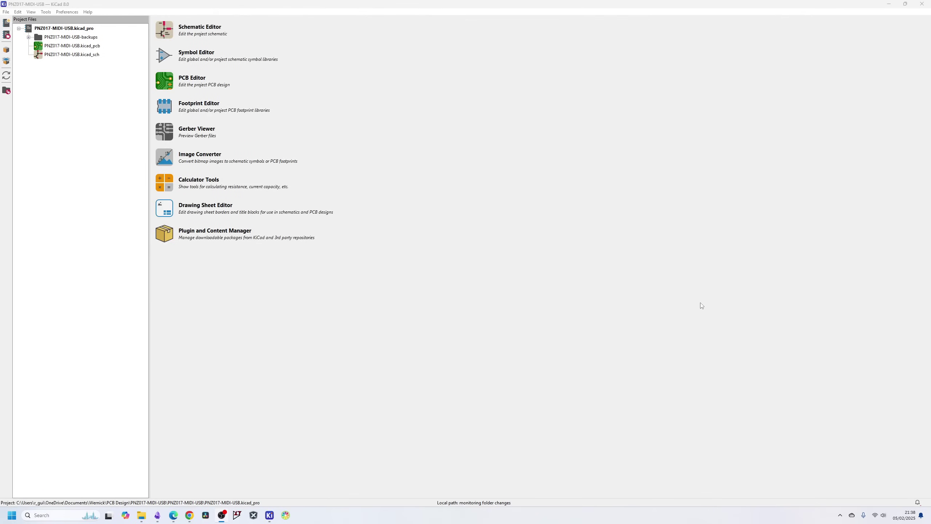
# In KiCad, look up the installed version in the program information and close it again
pyautogui.click(88, 12)
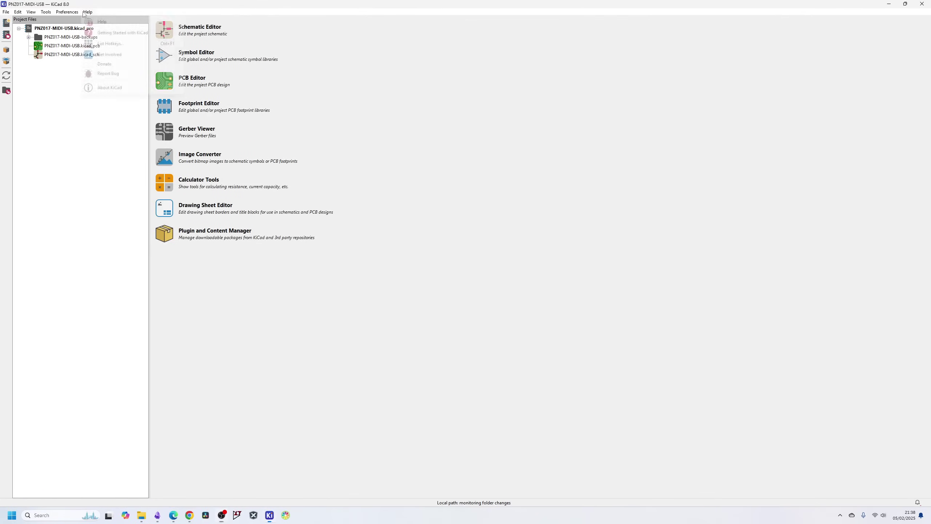
pyautogui.click(112, 90)
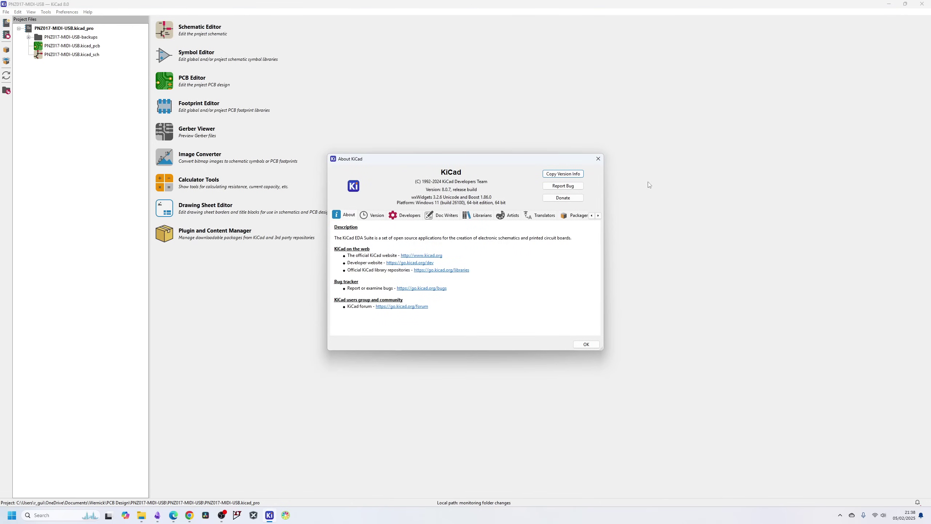
pyautogui.click(598, 159)
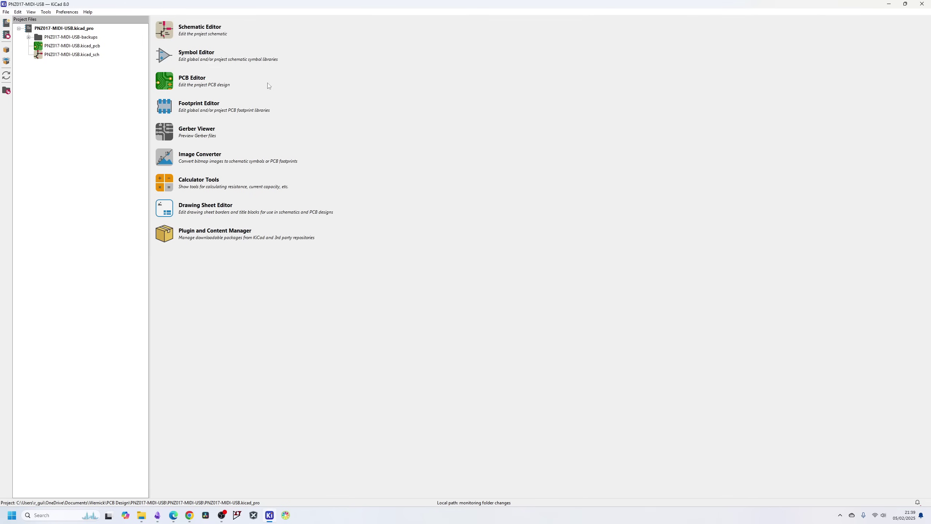
pyautogui.click(188, 36)
pyautogui.click(181, 54)
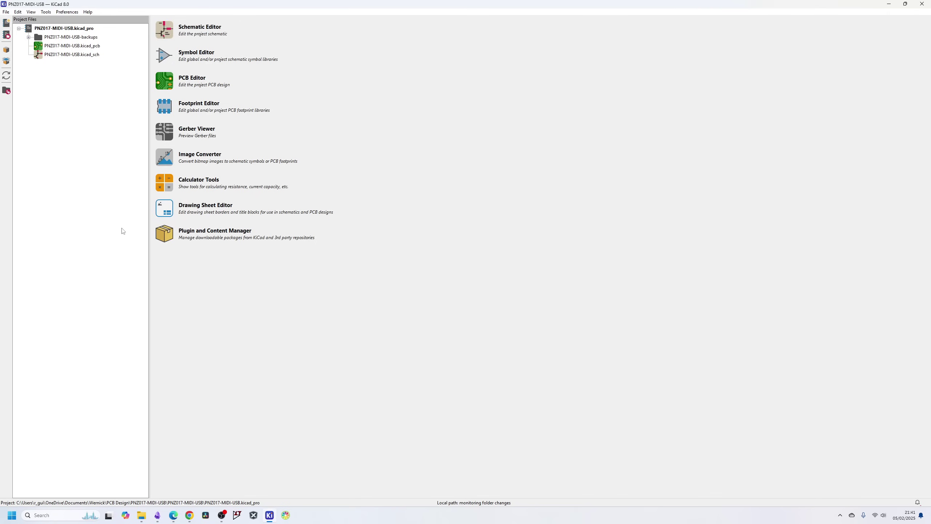
# Browse the plugins of the KiCad official repository in the Plugin and Content Manager, leaving all packages unchanged
pyautogui.click(177, 242)
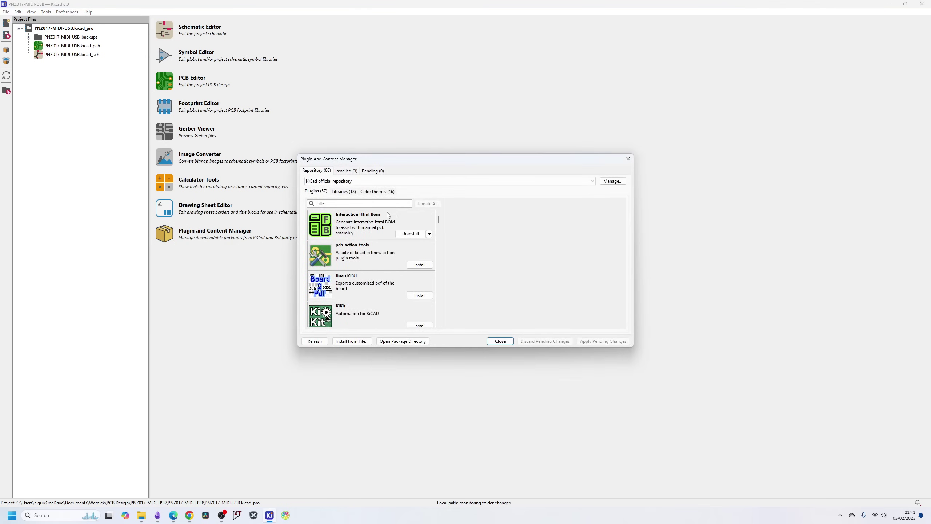
pyautogui.scroll(-3, 384, 251)
pyautogui.scroll(-10, 384, 252)
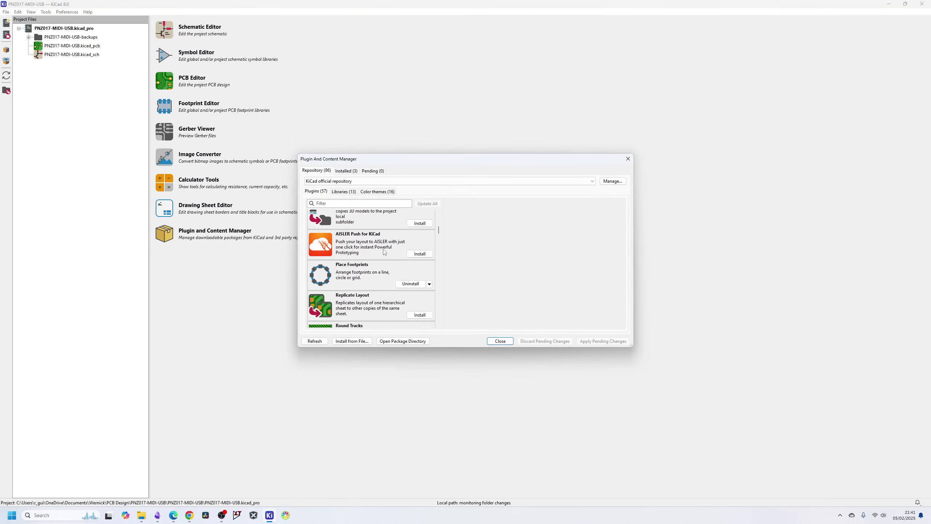
pyautogui.scroll(-2, 384, 253)
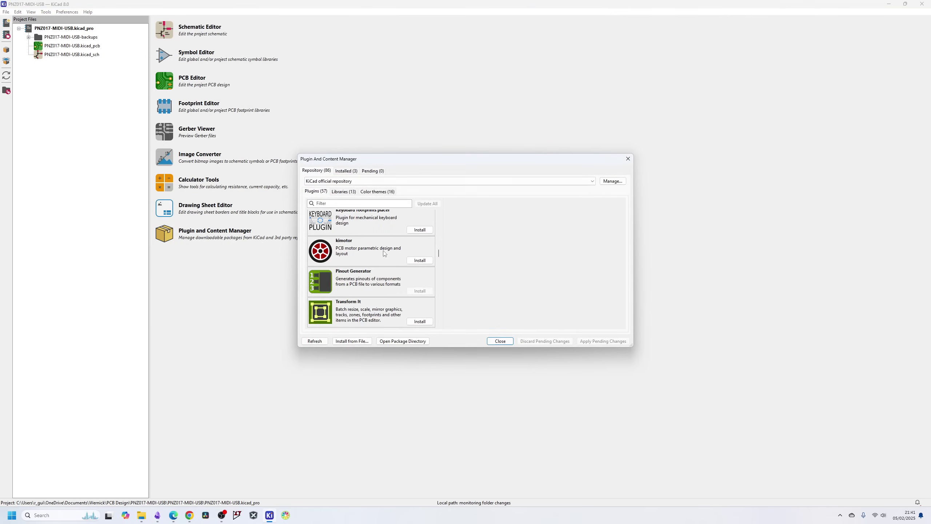
pyautogui.click(628, 159)
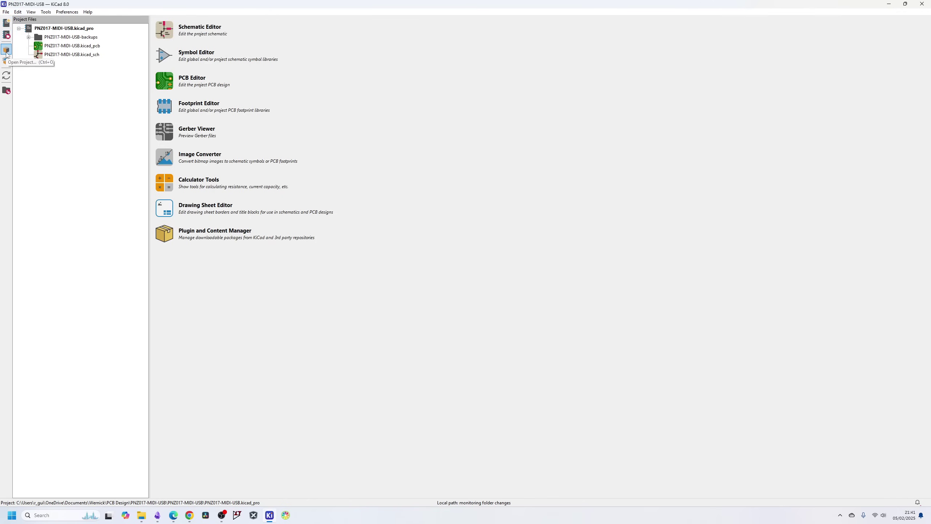
# Open the path configuration and enlarge its window to review the environment variables for models, footprints, symbols and templates
pyautogui.click(59, 11)
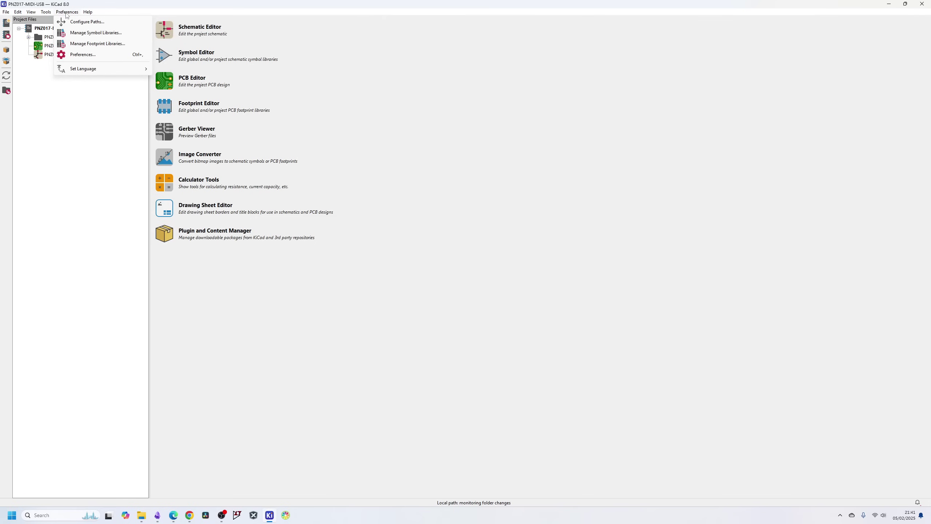
pyautogui.click(7, 12)
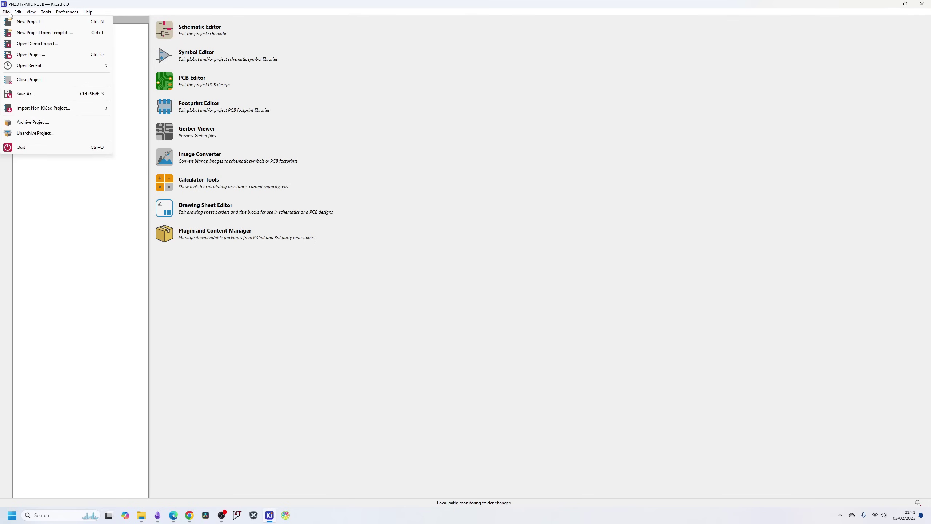
pyautogui.moveTo(61, 14)
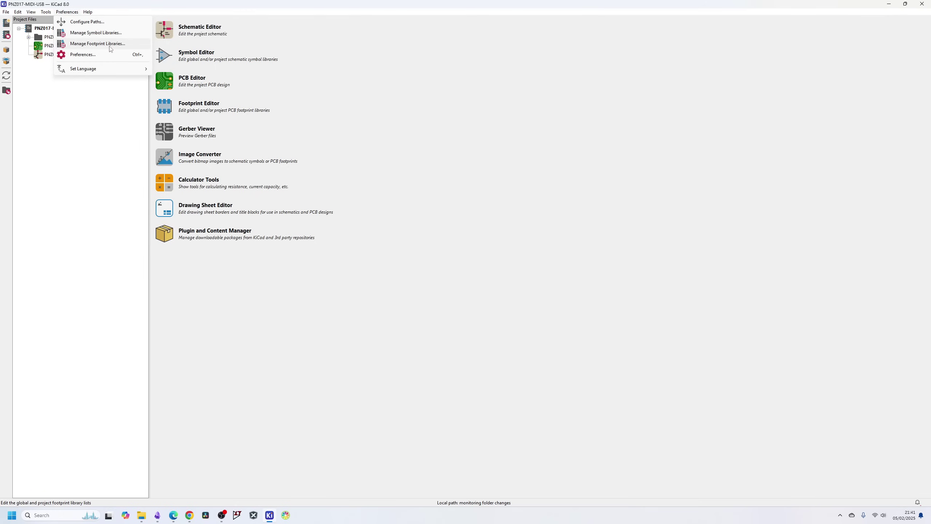
pyautogui.click(92, 22)
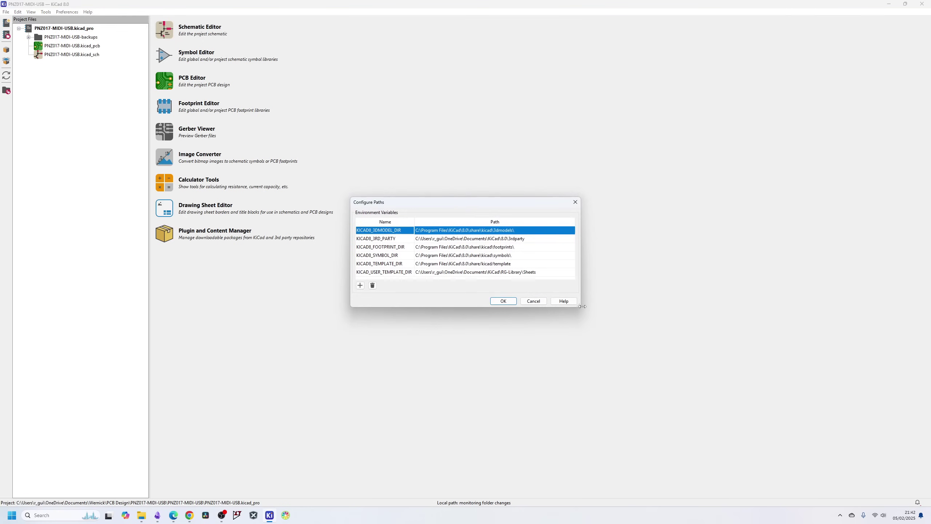
pyautogui.moveTo(578, 305); pyautogui.dragTo(671, 381)
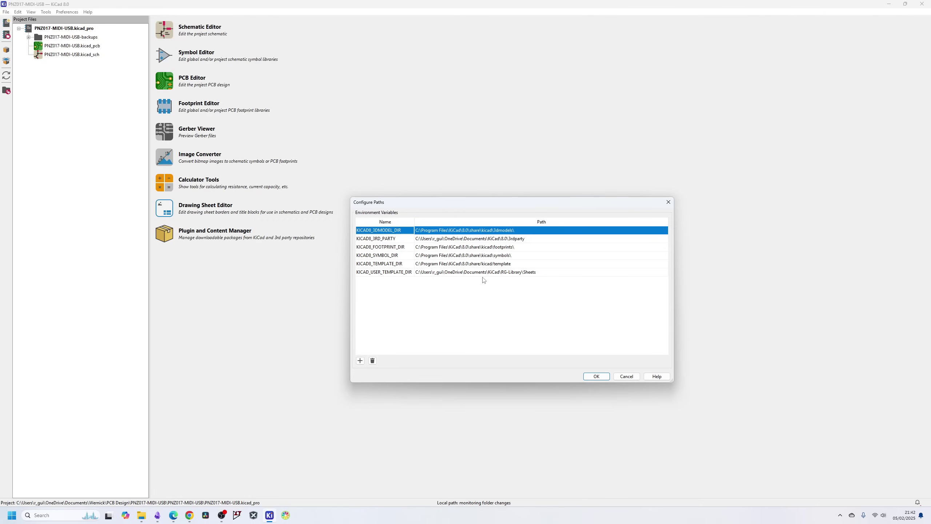
# Review the global symbol libraries in an enlarged window, down to the custom EE_ libraries at the end of the list, and close it
pyautogui.click(67, 12)
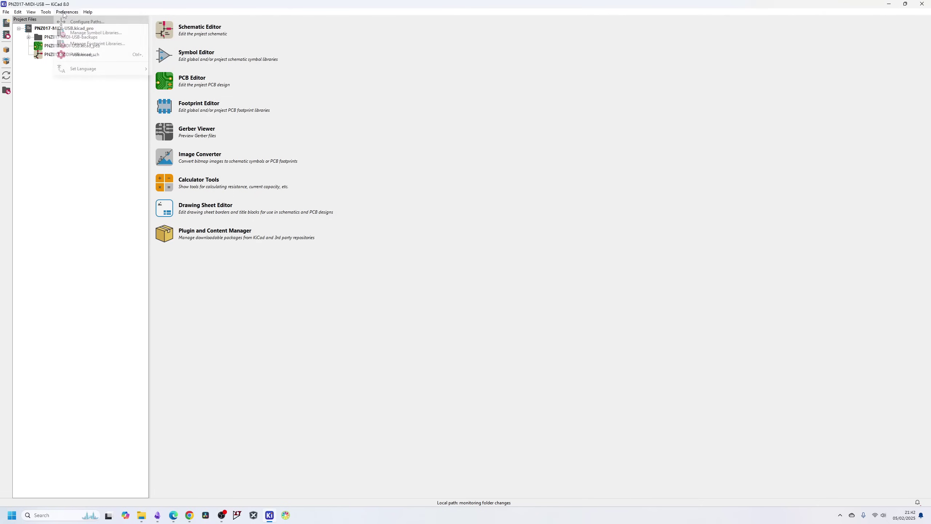
pyautogui.click(88, 34)
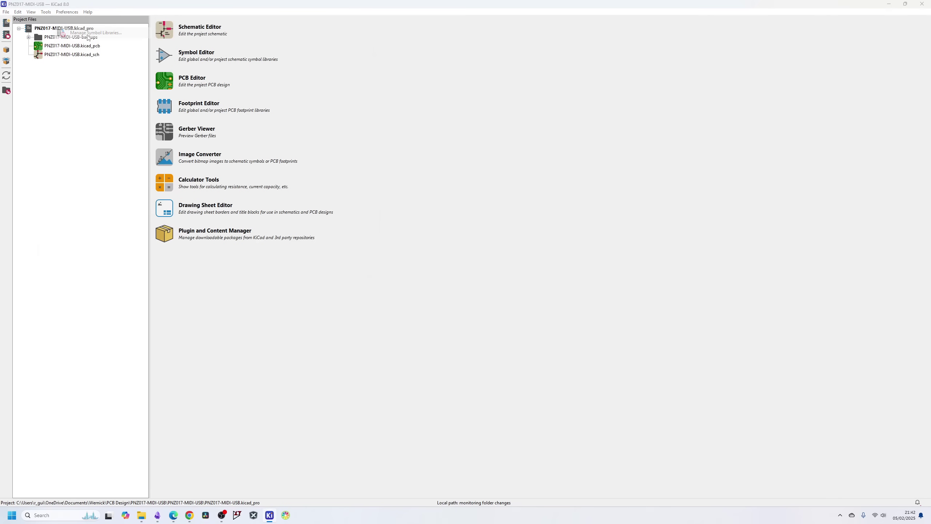
pyautogui.moveTo(392, 275); pyautogui.dragTo(640, 402)
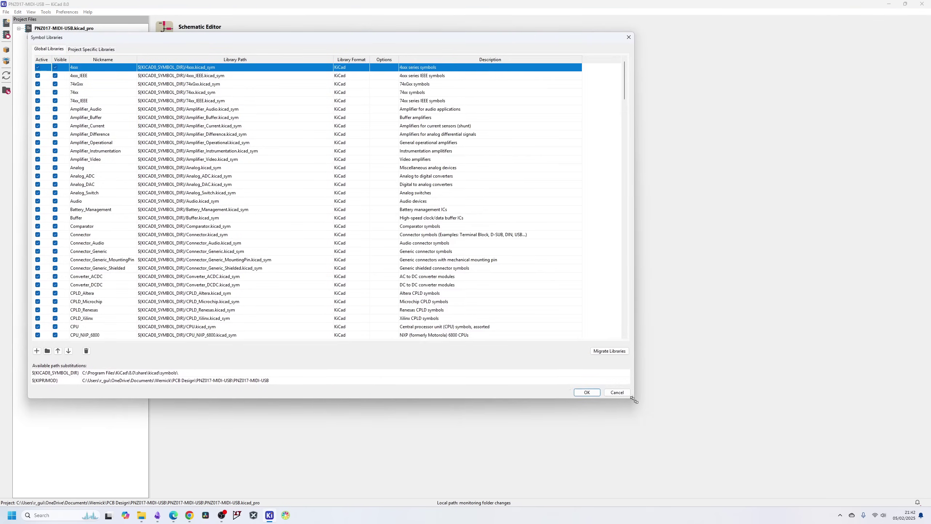
pyautogui.moveTo(631, 90); pyautogui.dragTo(621, 332)
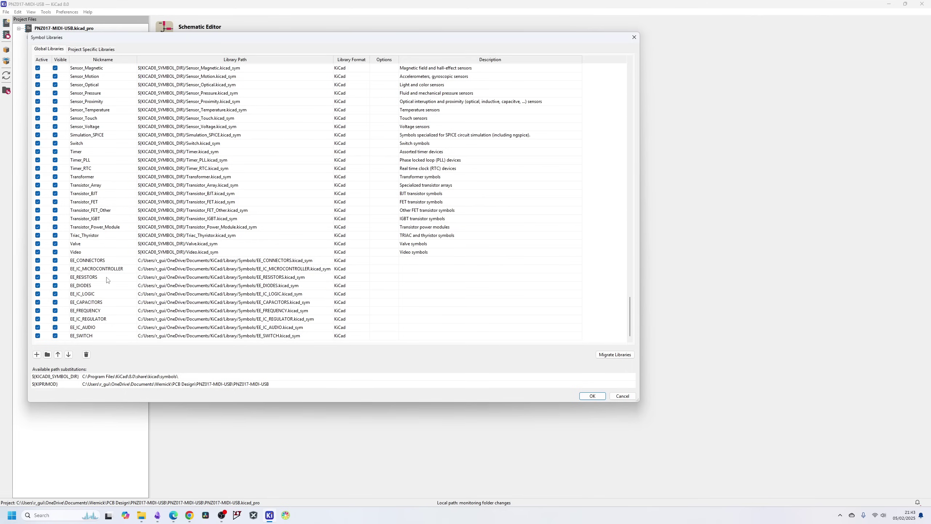
pyautogui.press('Escape')
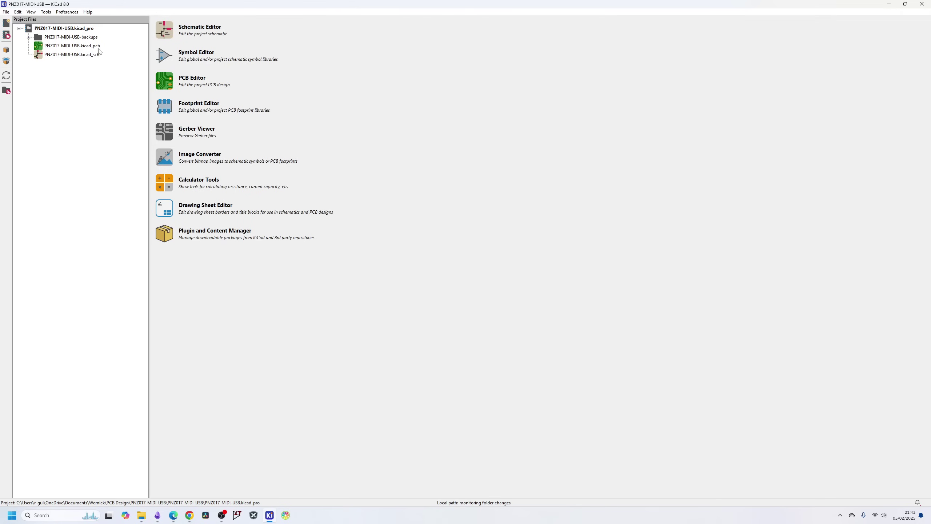
pyautogui.click(46, 11)
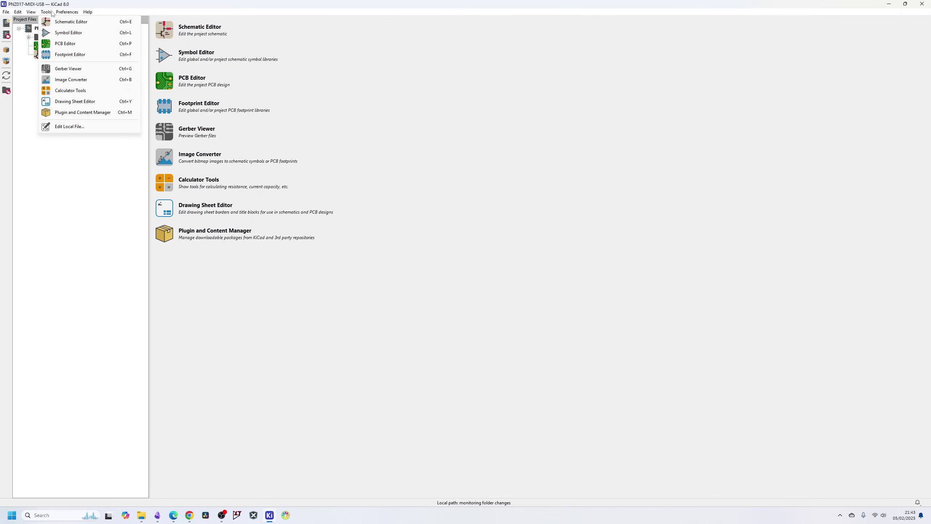
pyautogui.click(47, 12)
pyautogui.click(46, 12)
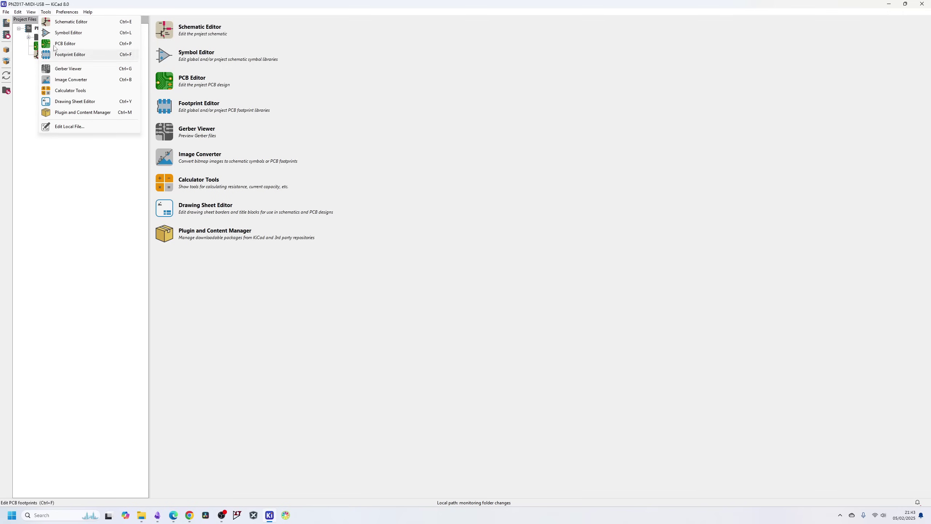
# Open the project template selector, preview the Arduino Mega Shield template and enlarge the window to view its whole description
pyautogui.click(5, 12)
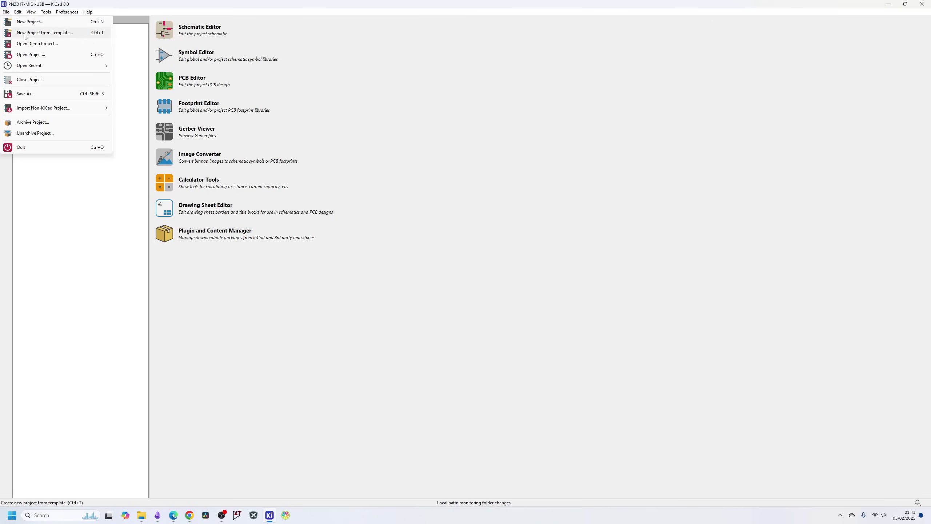
pyautogui.click(50, 33)
pyautogui.click(400, 193)
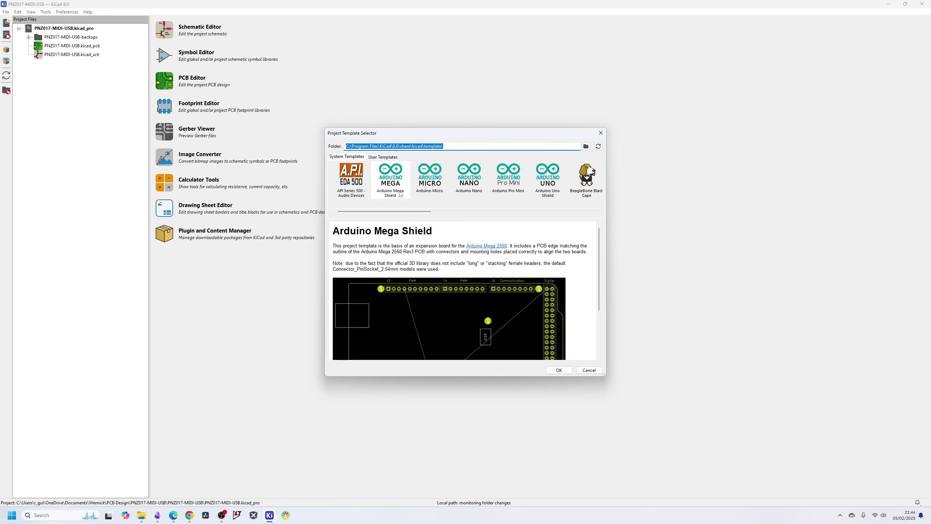
pyautogui.scroll(-5, 431, 283)
pyautogui.scroll(3, 431, 283)
pyautogui.moveTo(604, 375); pyautogui.dragTo(720, 485)
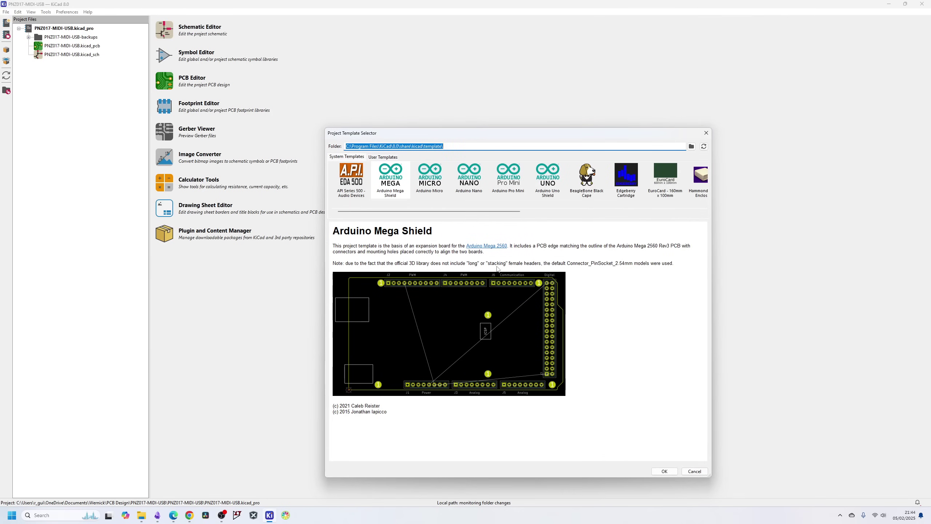
# Browse further system templates in a wider selector, including Arduino Nano, BeagleBone Black Cape, Edgeberry Cartridge, EuroCard and STM32 Discovery
pyautogui.click(469, 177)
pyautogui.click(579, 181)
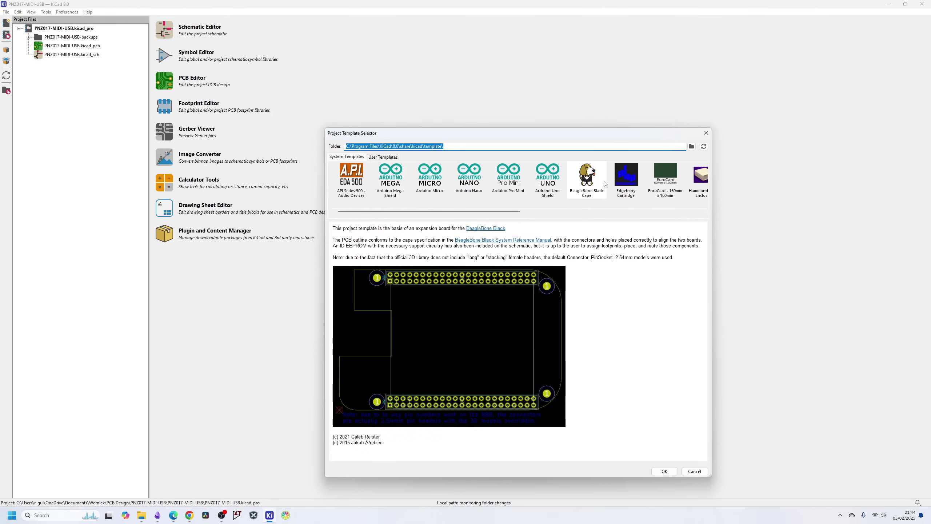
pyautogui.click(621, 184)
pyautogui.click(677, 183)
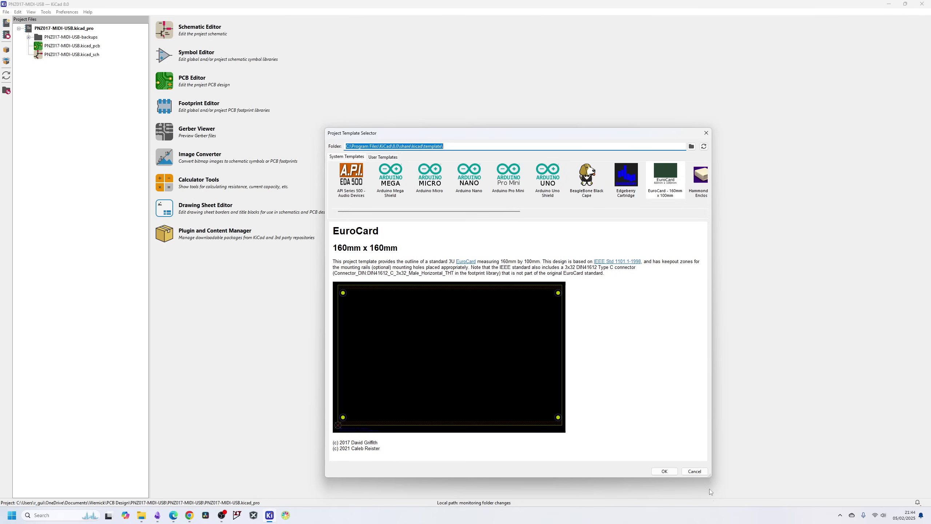
pyautogui.moveTo(710, 478); pyautogui.dragTo(857, 513)
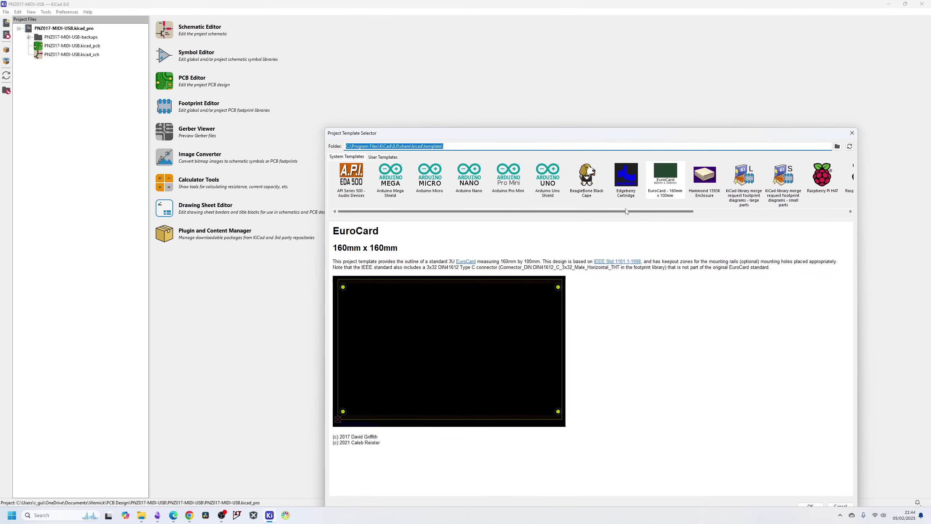
pyautogui.scroll(-3, 699, 219)
pyautogui.scroll(-3, 699, 219)
pyautogui.click(676, 177)
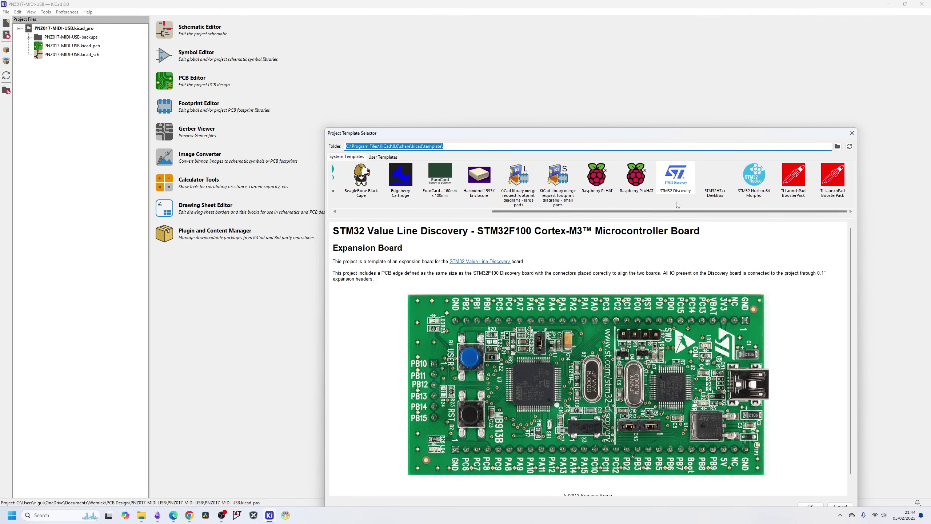
# Create a new project named ESP32-Drone in the 12 ESP32 Drone folder under KiCad Tutorials and open its schematic
pyautogui.press('Return')
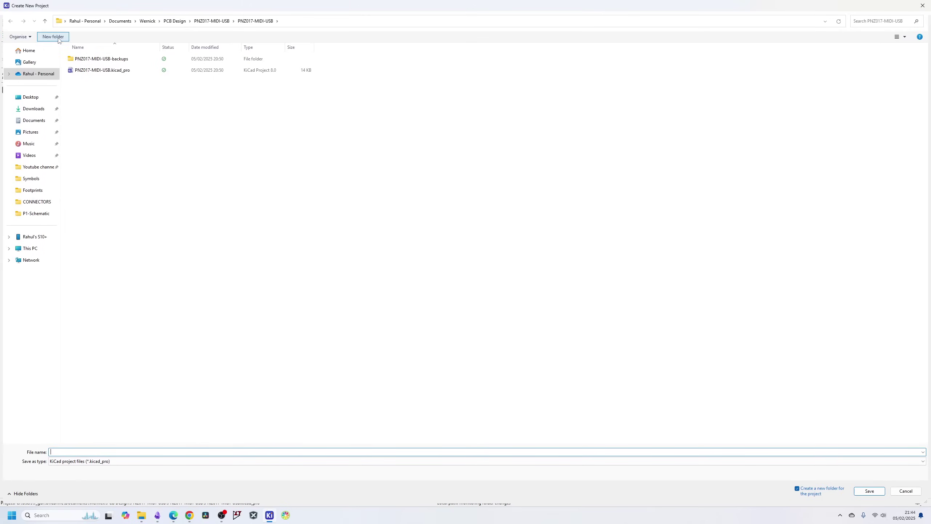
pyautogui.click(120, 20)
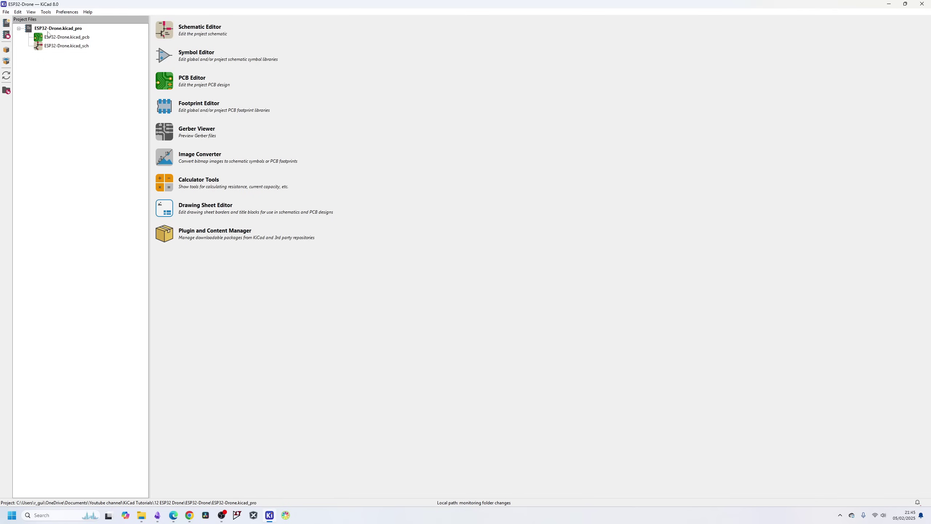
pyautogui.click(166, 35)
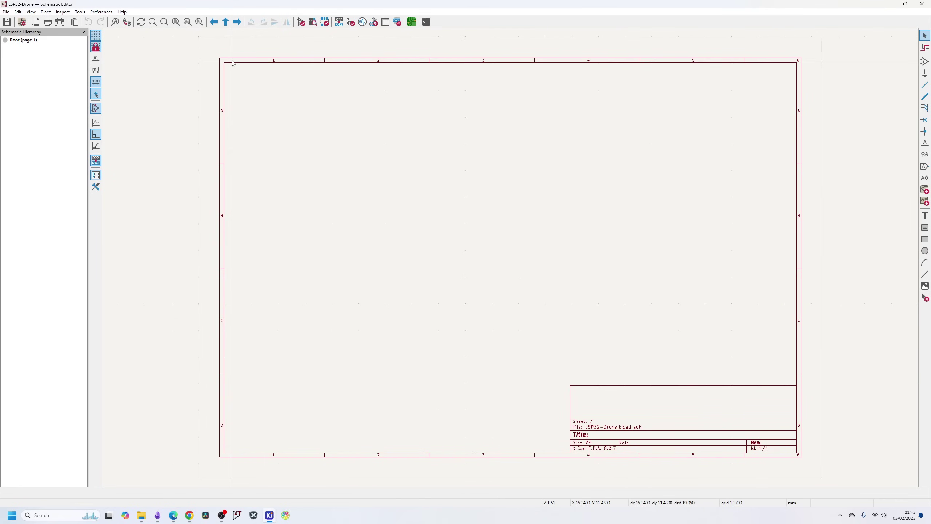
# In the schematic's page settings, set the issue date to 2025-02-05, the revision to 1 and the title to ESP32 Drone PCB
pyautogui.click(37, 23)
pyautogui.click(511, 217)
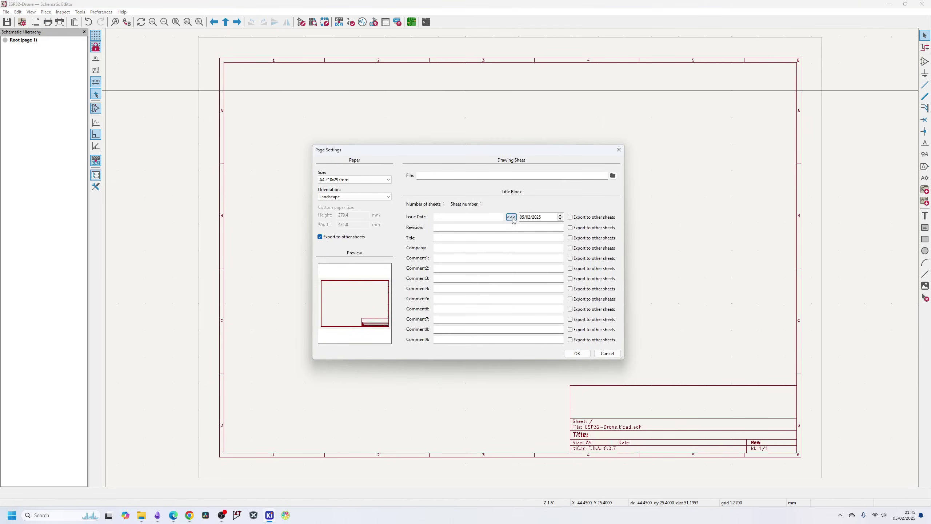
pyautogui.write('1')
pyautogui.click(469, 237)
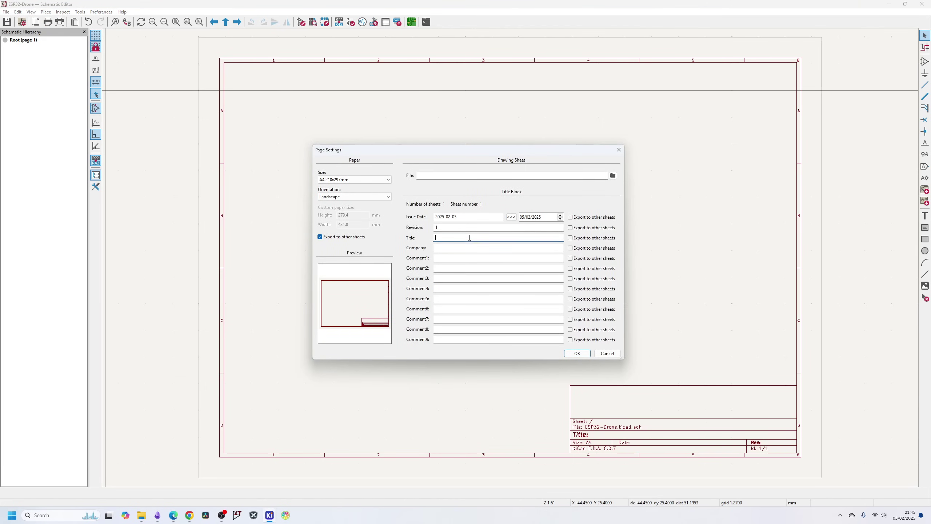
pyautogui.write('ESP32 Drp')
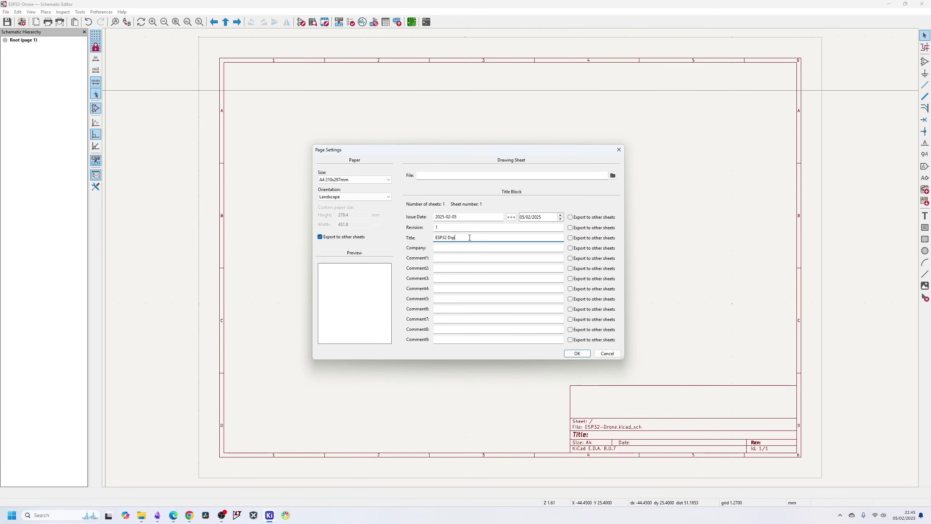
pyautogui.press('BackSpace')
pyautogui.write('one PCB')
# Enter Engineering Experience as the title block's company and "Drawn:" with the drafter's initials as Comment1
pyautogui.click(463, 247)
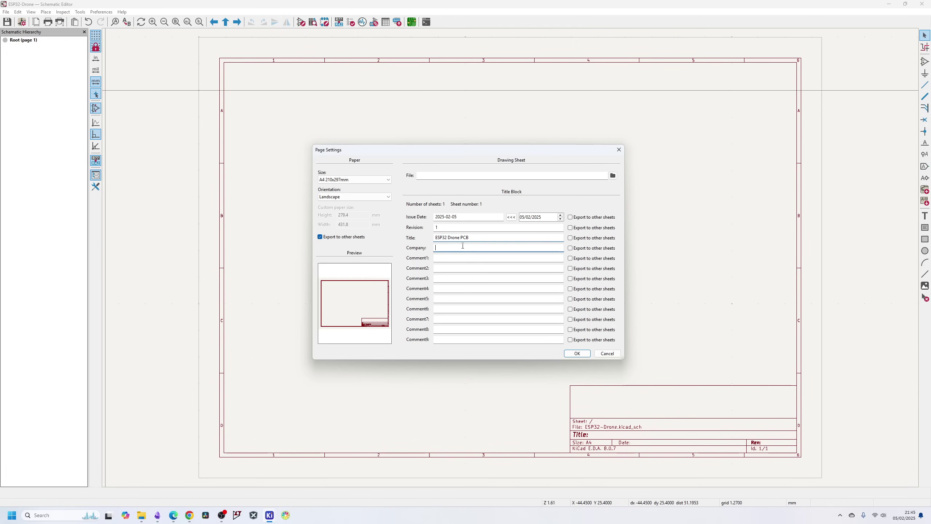
pyautogui.write('Engineering Experience')
pyautogui.click(472, 259)
pyautogui.write('RG')
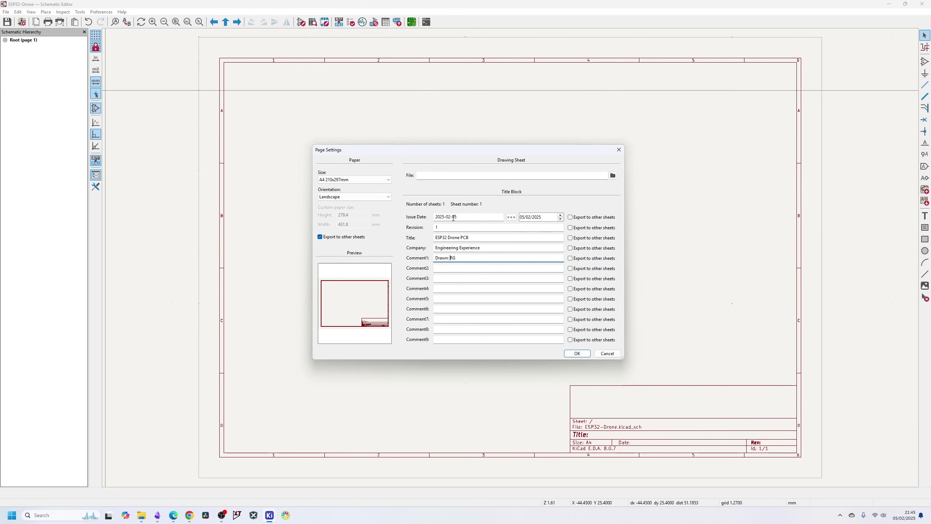
# Set the paper size to A3 297x420mm, apply the page settings and check the title block on the sheet
pyautogui.click(355, 179)
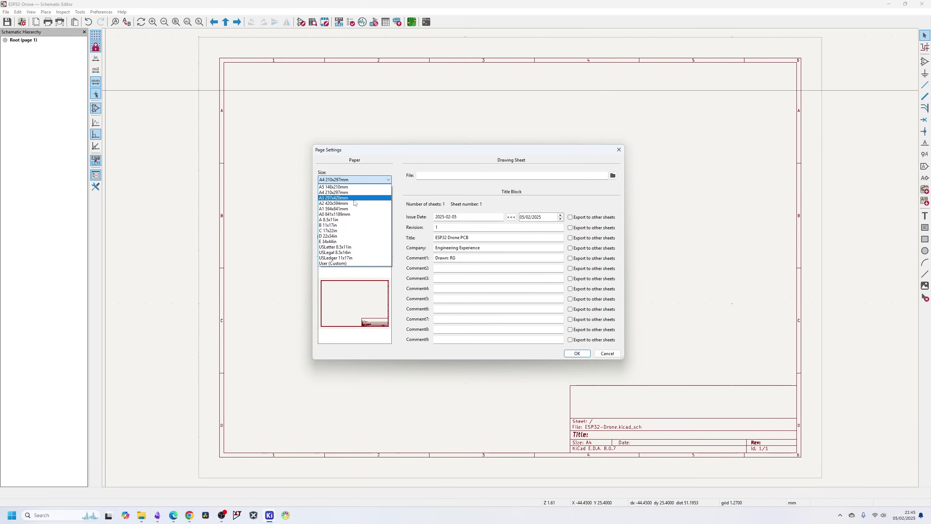
pyautogui.click(351, 198)
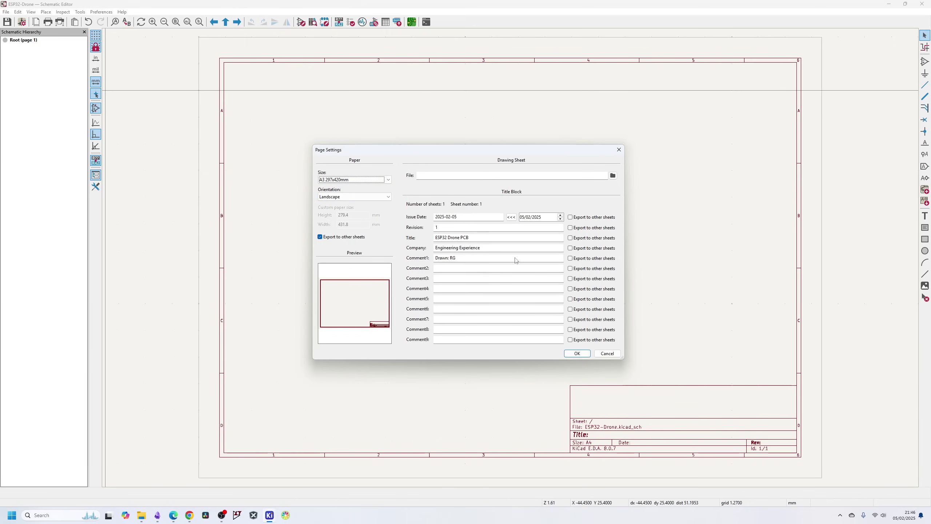
pyautogui.click(577, 353)
pyautogui.press('Home')
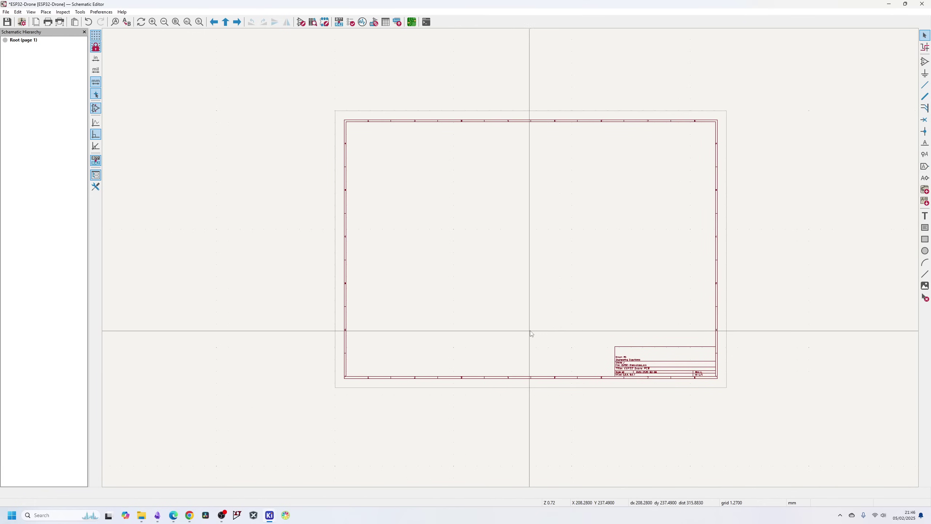
pyautogui.scroll(6, 654, 365)
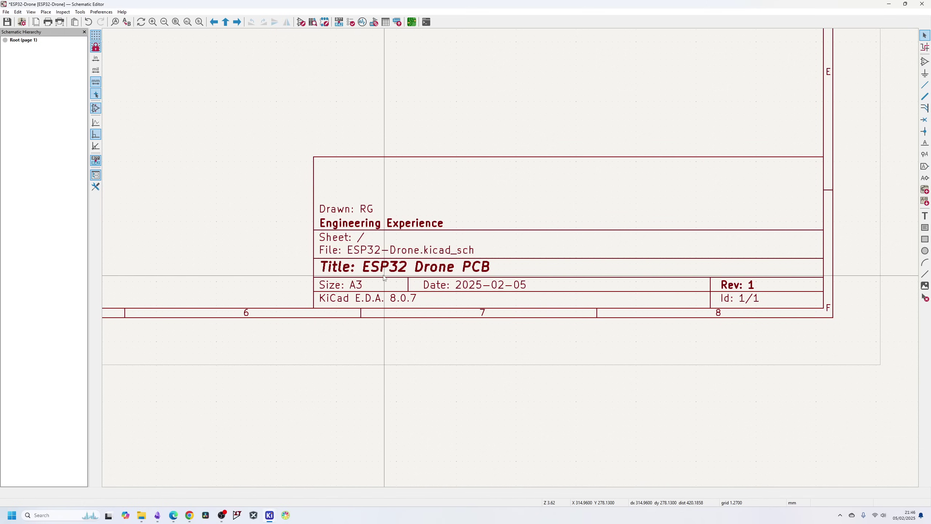
pyautogui.scroll(-2, 440, 204)
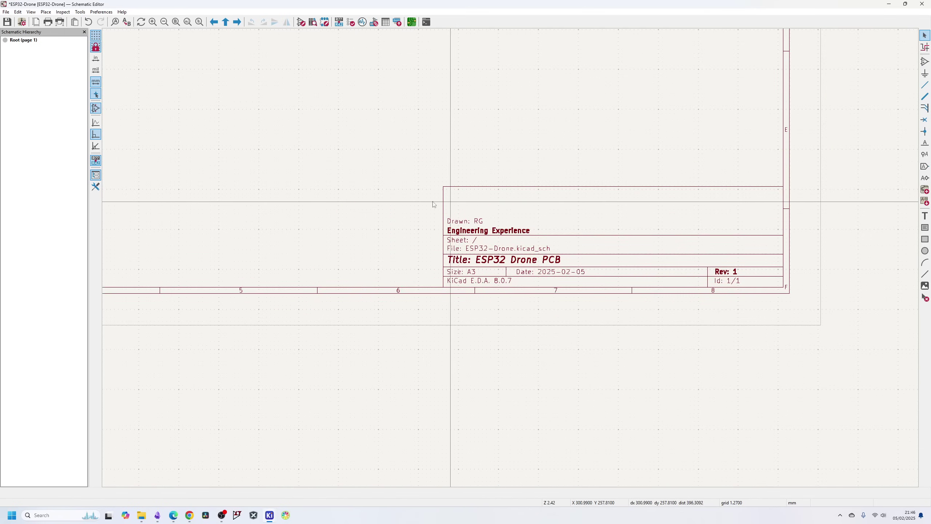
pyautogui.scroll(-6, 458, 216)
pyautogui.scroll(2, 511, 260)
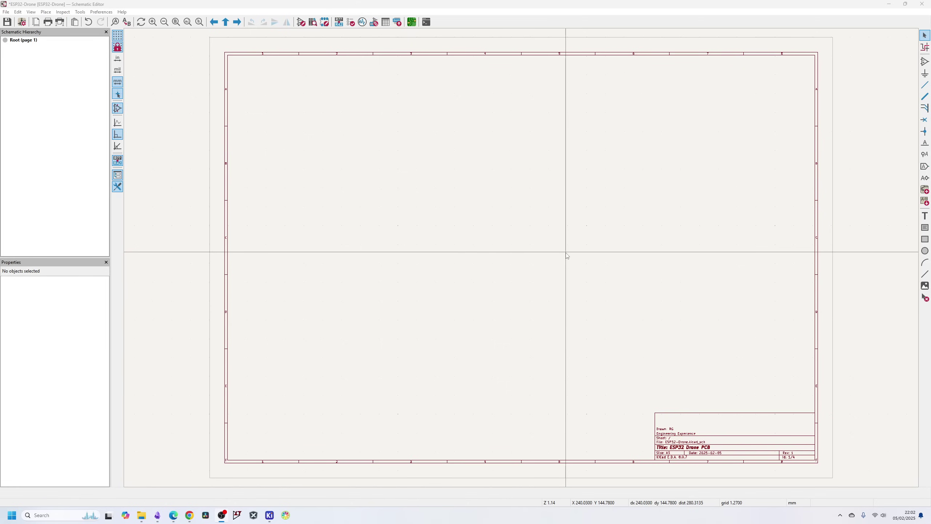
# Browse the symbols in the power library, previewing +1V2 and -3V3, and close the selection without placing any
pyautogui.click(925, 47)
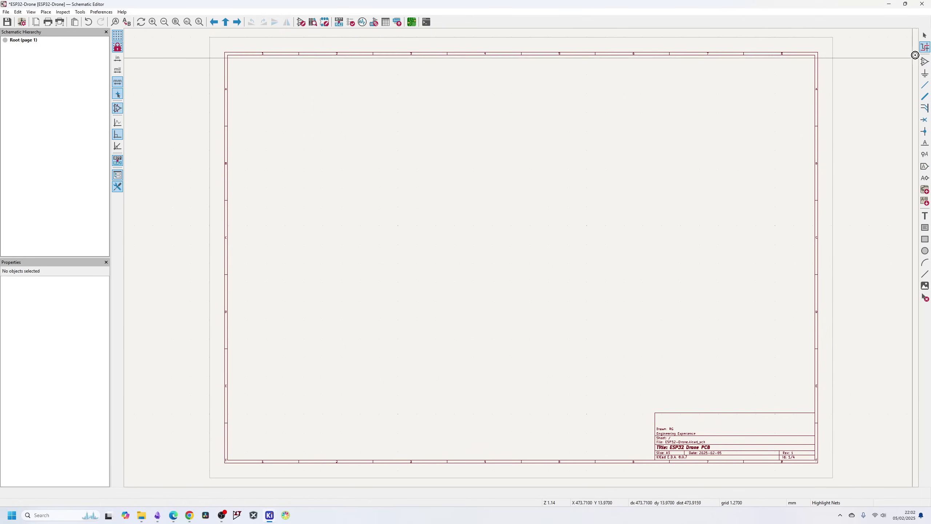
pyautogui.press('Escape')
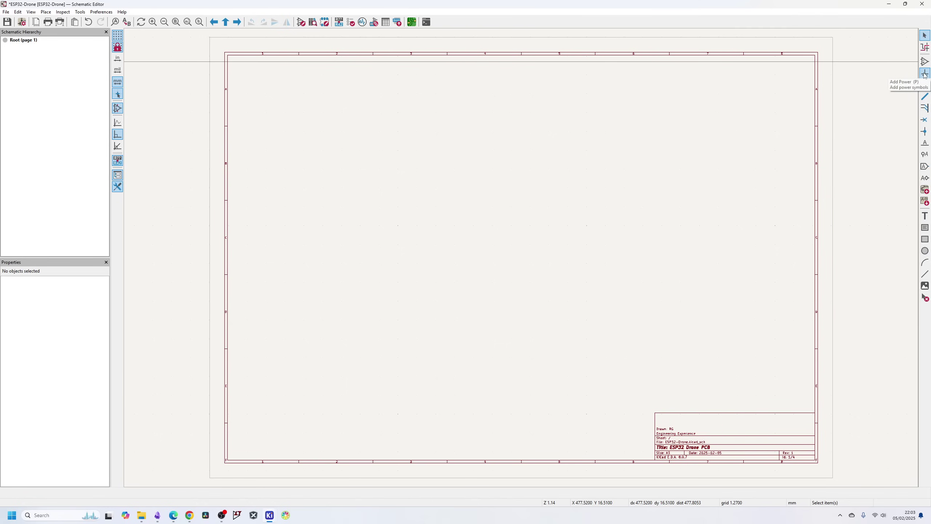
pyautogui.click(925, 74)
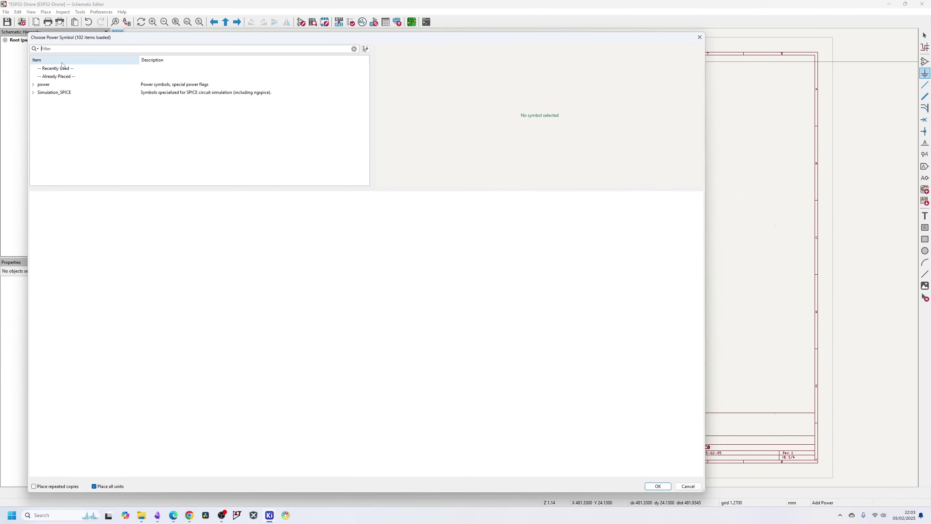
pyautogui.click(33, 85)
pyautogui.click(47, 111)
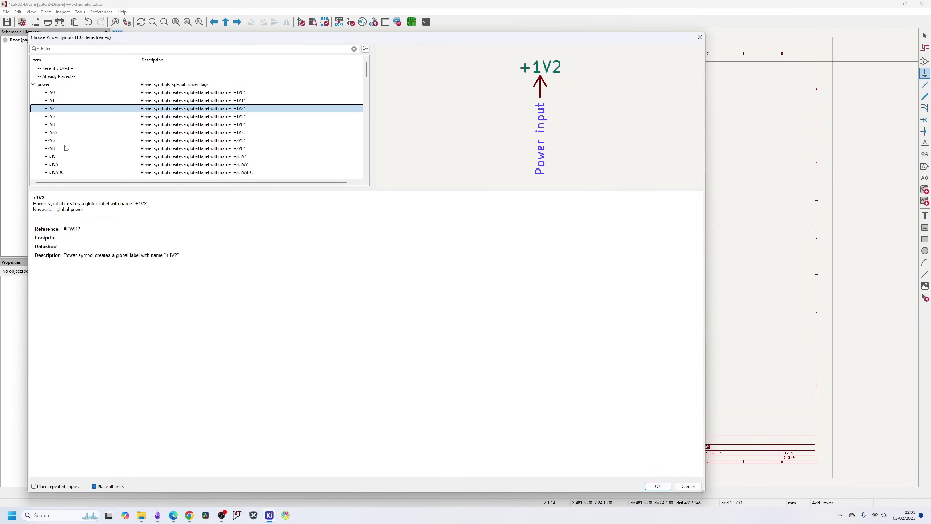
pyautogui.scroll(-5, 65, 159)
pyautogui.click(64, 149)
pyautogui.scroll(-9, 63, 160)
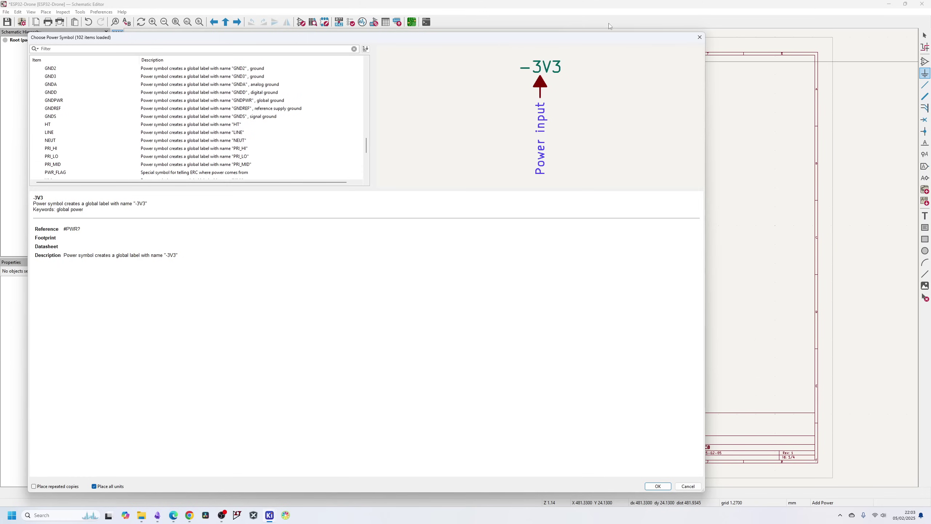
pyautogui.click(699, 37)
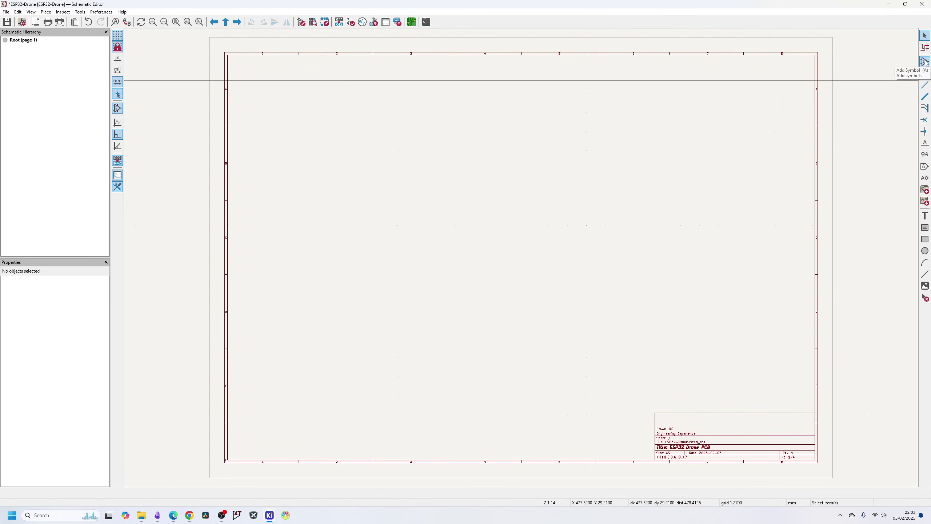
pyautogui.click(925, 85)
pyautogui.click(530, 103)
pyautogui.press('Escape')
pyautogui.press('Escape')
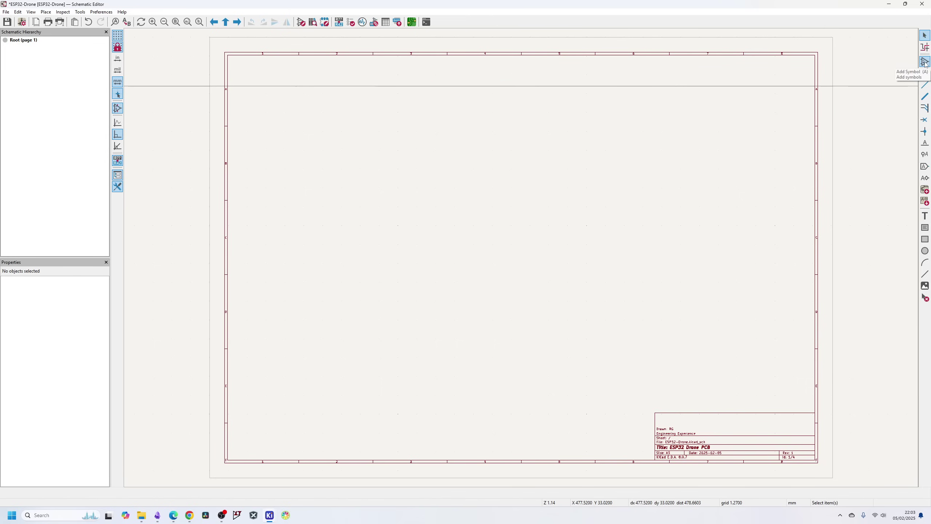
# Place the USB_C_Receptacle_USB2.0_16P symbol from the Connector library on the schematic sheet
pyautogui.click(924, 62)
pyautogui.click(883, 77)
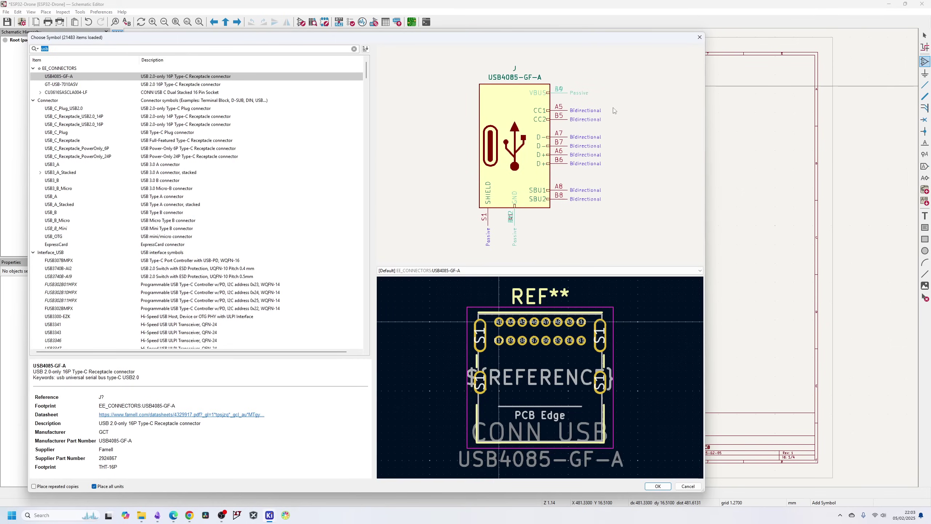
pyautogui.click(86, 125)
pyautogui.click(658, 486)
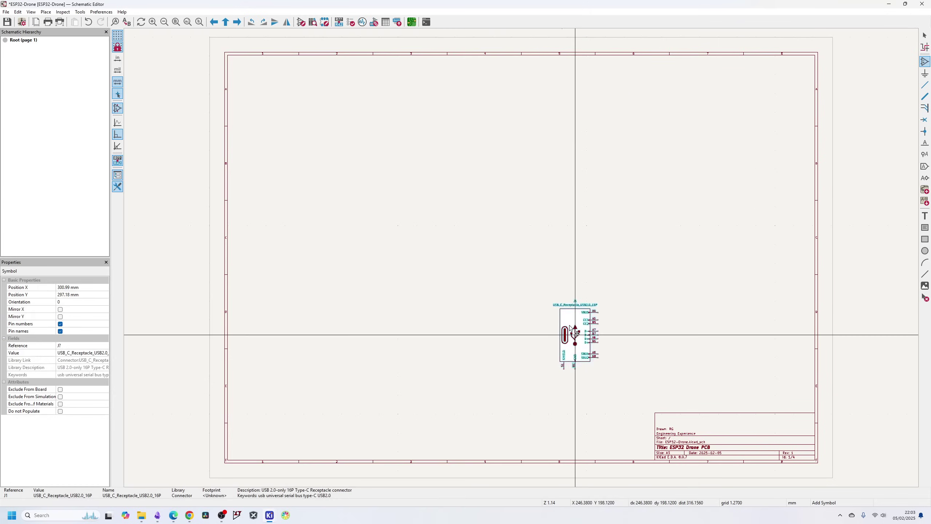
pyautogui.scroll(4, 634, 282)
pyautogui.click(631, 271)
pyautogui.press('Escape')
pyautogui.scroll(2, 474, 187)
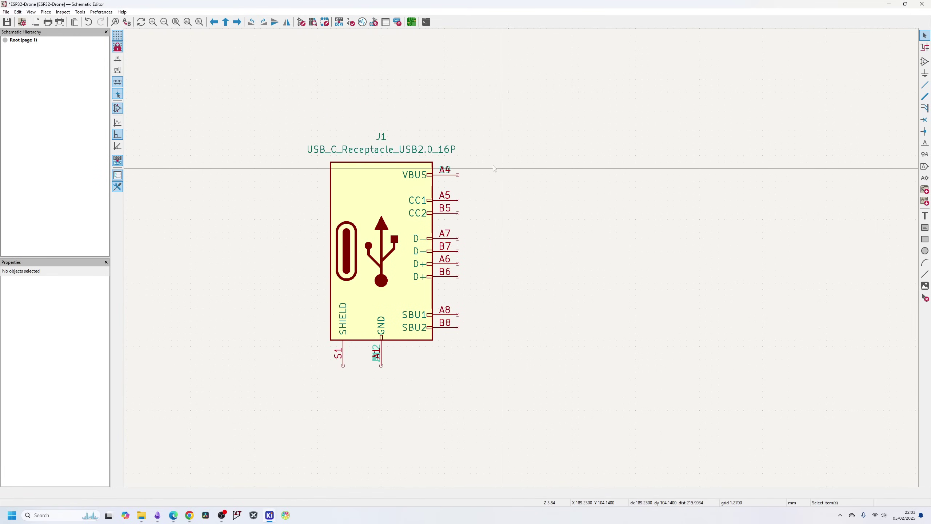
# Draw a wire from the USB connector's VBUS pin outward to the right, ending in a short upward segment
pyautogui.click(924, 85)
pyautogui.click(458, 175)
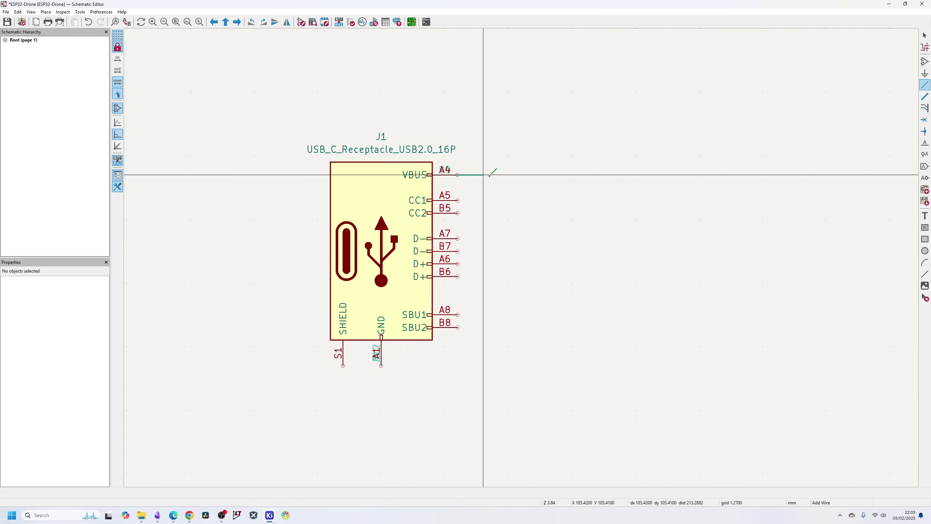
pyautogui.doubleClick(509, 156)
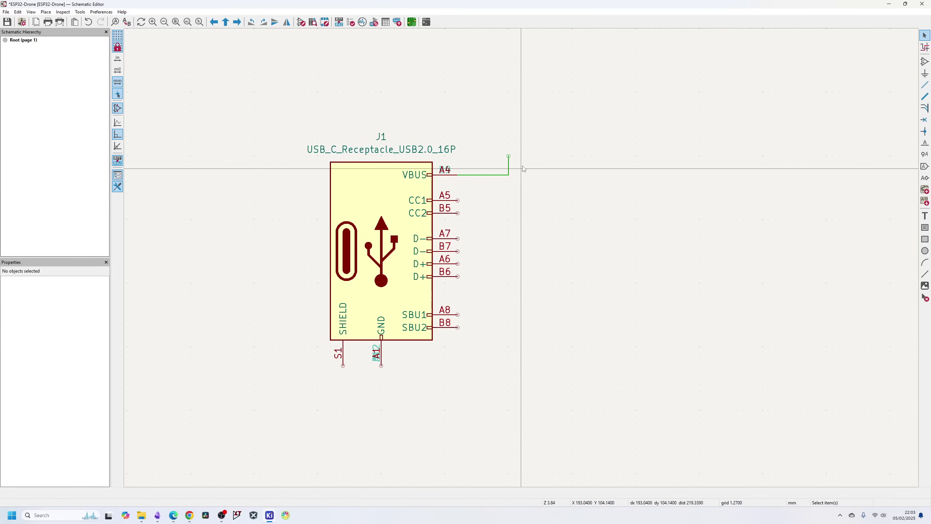
pyautogui.press('Escape')
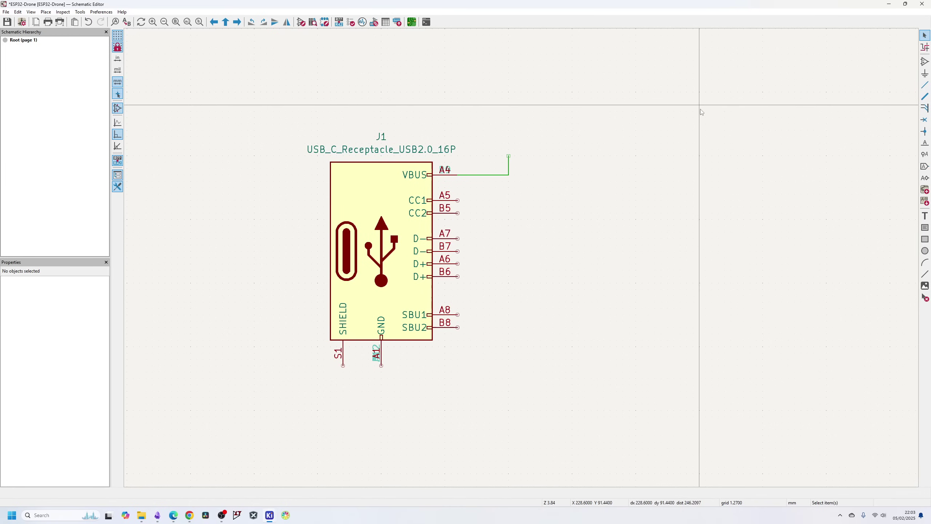
# Place a VBUS power symbol on the open upper end of the wire from the USB connector's VBUS pin
pyautogui.click(924, 75)
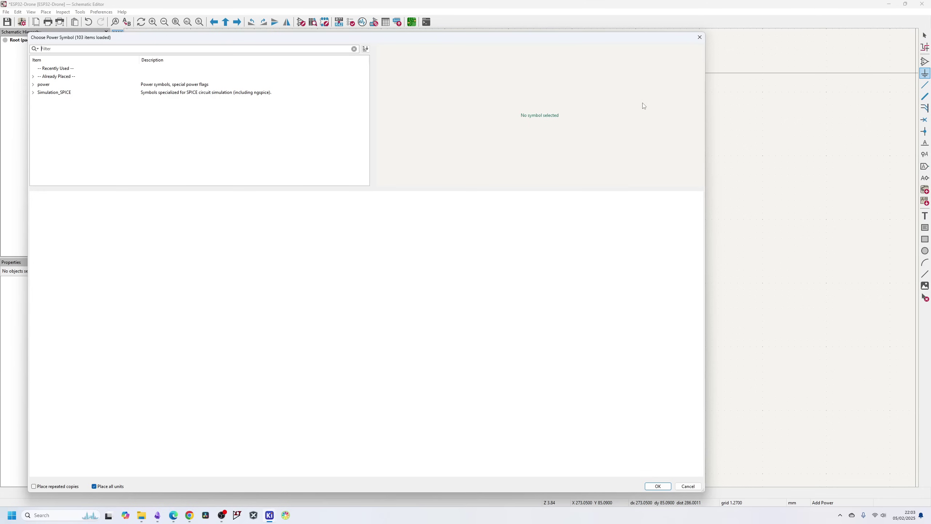
pyautogui.write('vu')
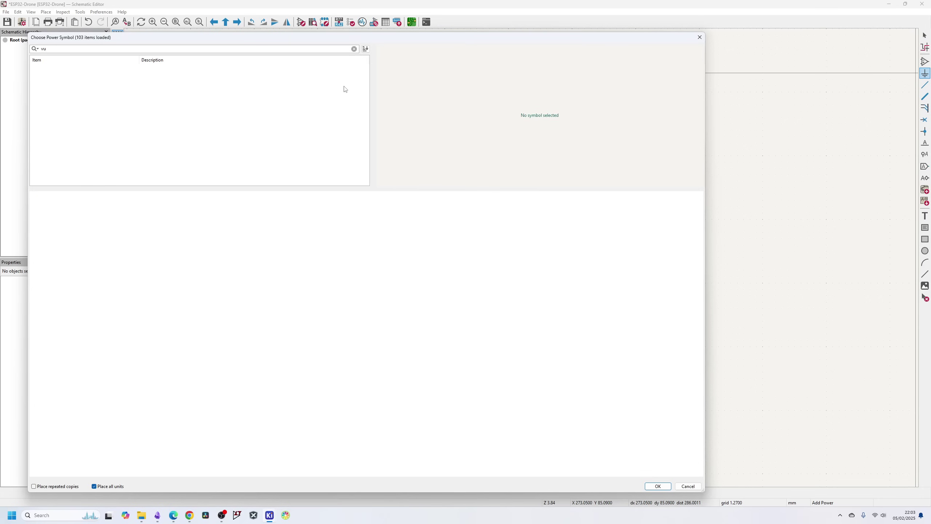
pyautogui.press('BackSpace')
pyautogui.press('BackSpace')
pyautogui.click(60, 124)
pyautogui.doubleClick(54, 124)
pyautogui.press('Escape')
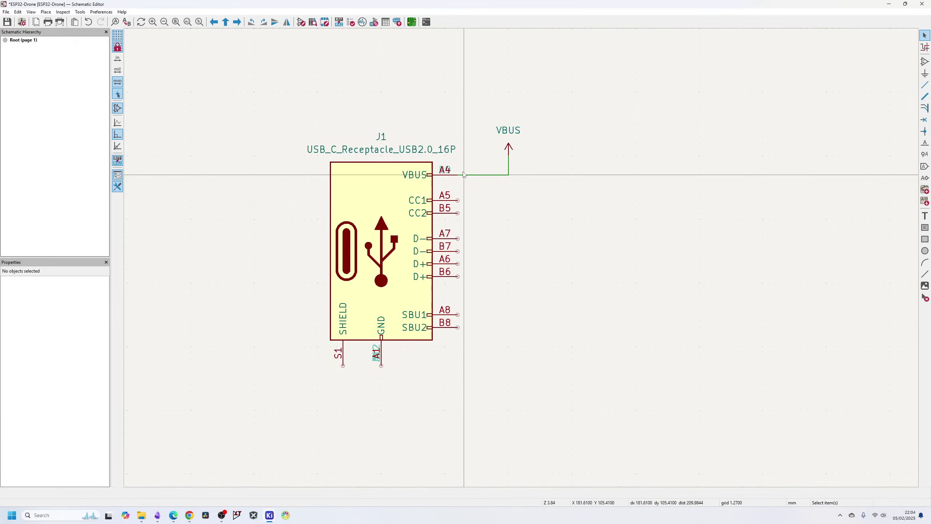
# Move the VBUS power symbol's value text down so it sits closer to the arrow
pyautogui.scroll(3, 456, 178)
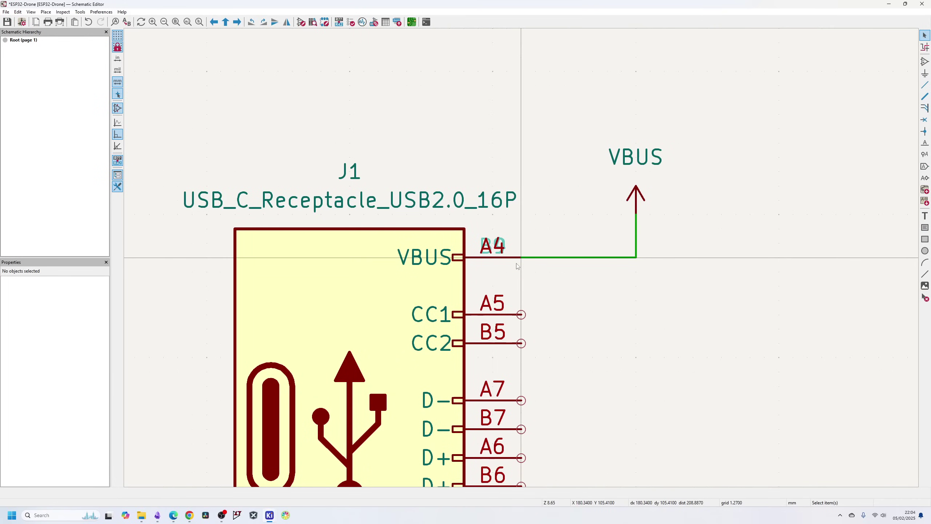
pyautogui.click(582, 258)
pyautogui.click(647, 191)
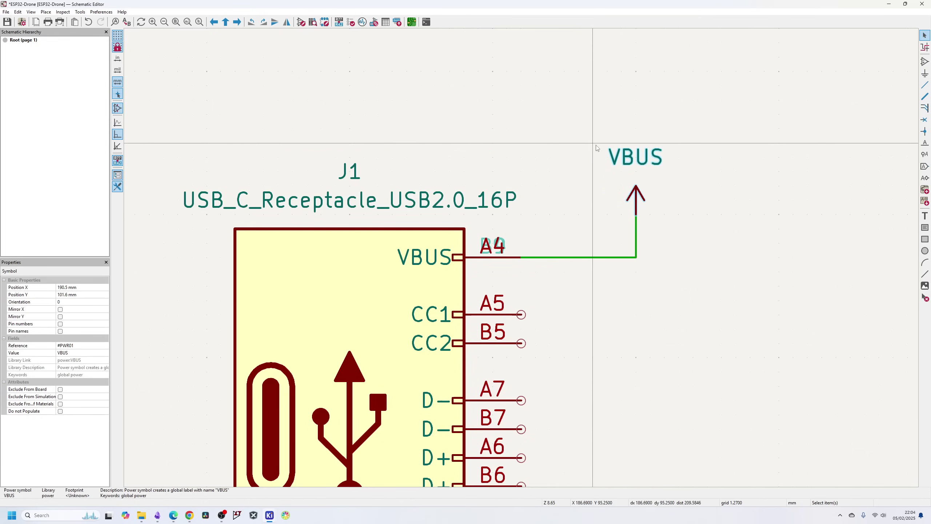
pyautogui.click(635, 156)
pyautogui.moveTo(635, 154); pyautogui.dragTo(635, 170)
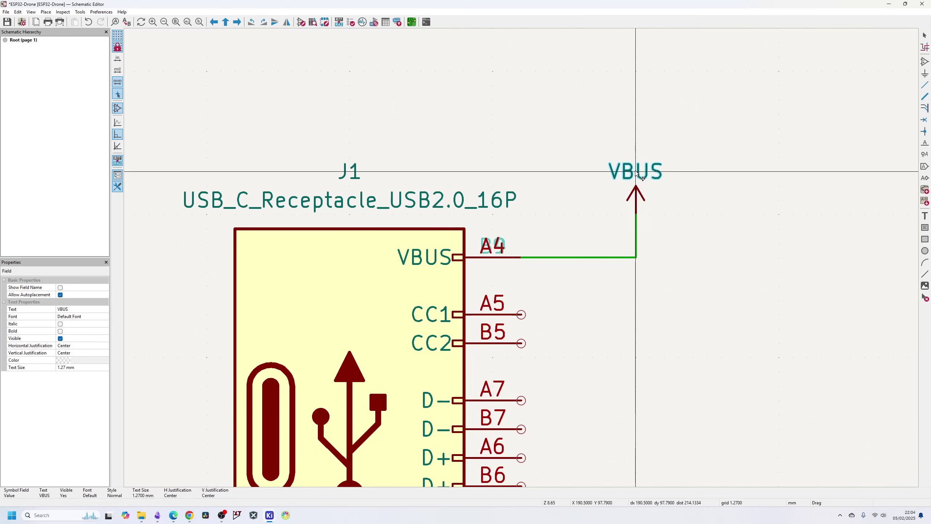
pyautogui.scroll(-3, 656, 183)
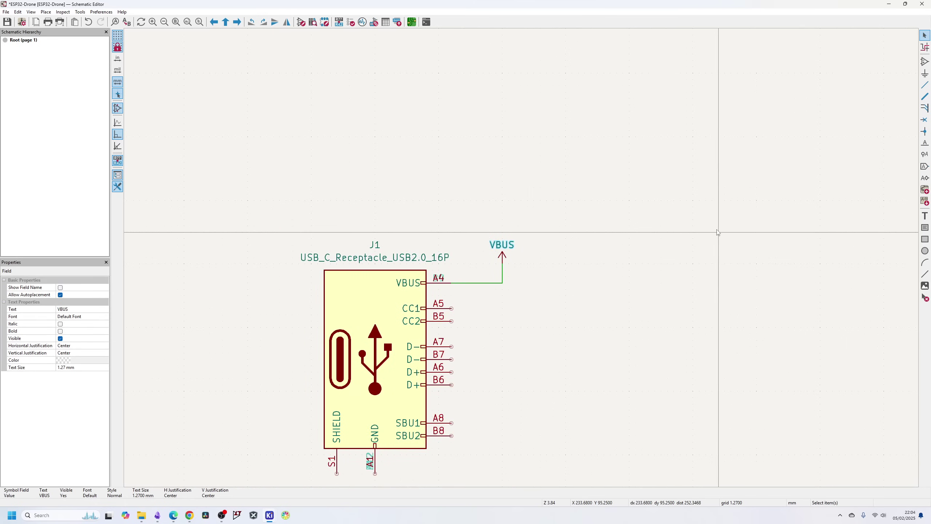
pyautogui.press('Escape')
# Place the Conn_01x05_Socket symbol from the Connector library well to the right of the USB connector
pyautogui.click(924, 63)
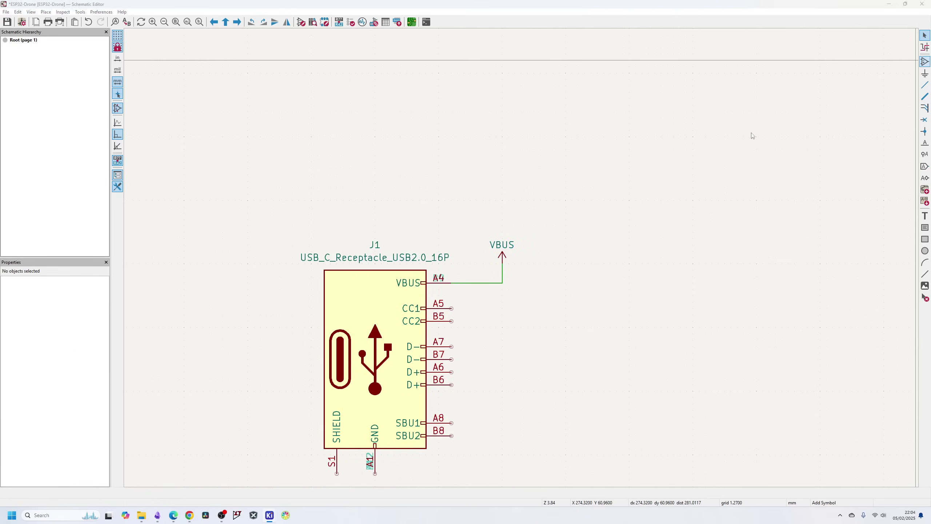
pyautogui.click(752, 137)
pyautogui.write('conn')
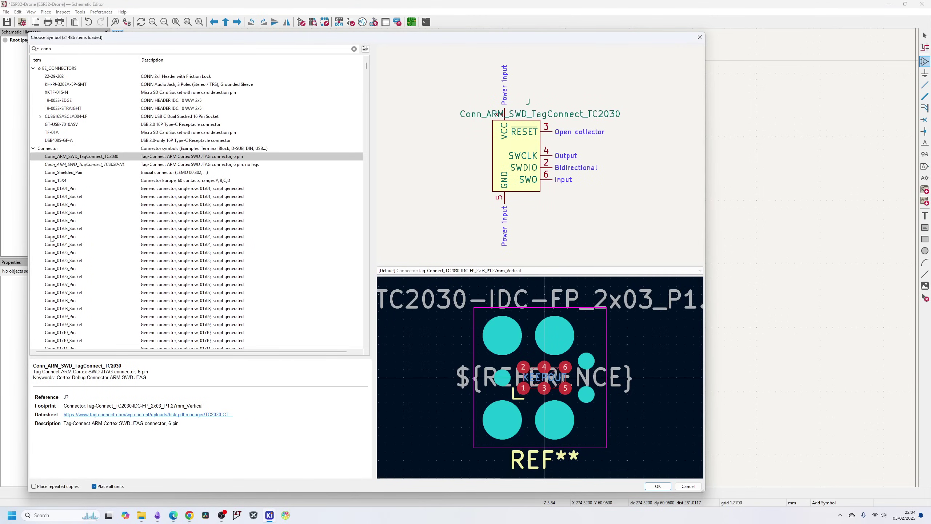
pyautogui.doubleClick(66, 260)
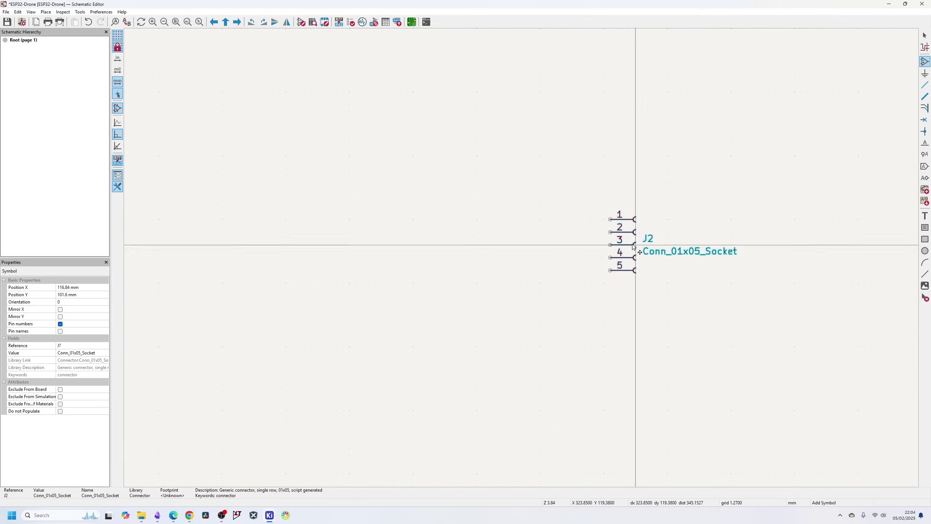
pyautogui.click(622, 248)
pyautogui.press('Escape')
pyautogui.scroll(-5, 554, 236)
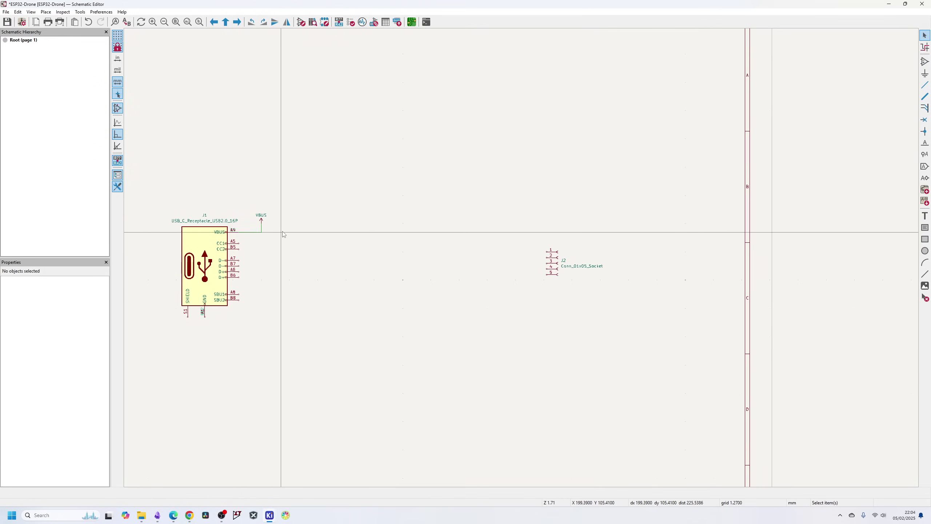
# Wire pin 1 of the five-pin socket outward and upward, and attach a copy of the VBUS power symbol to the wire's end
pyautogui.scroll(5, 513, 262)
pyautogui.press('w')
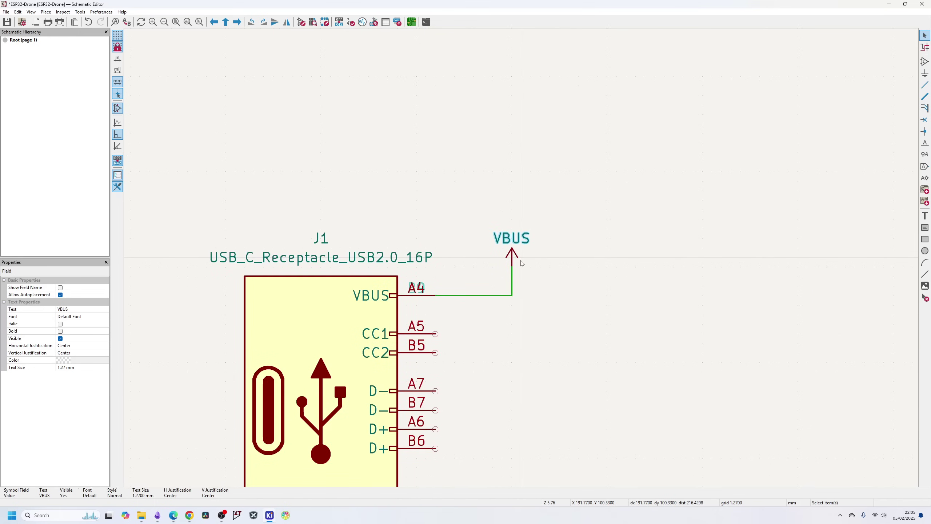
pyautogui.click(522, 263)
pyautogui.press('m')
pyautogui.scroll(-3, 620, 258)
pyautogui.scroll(4, 522, 264)
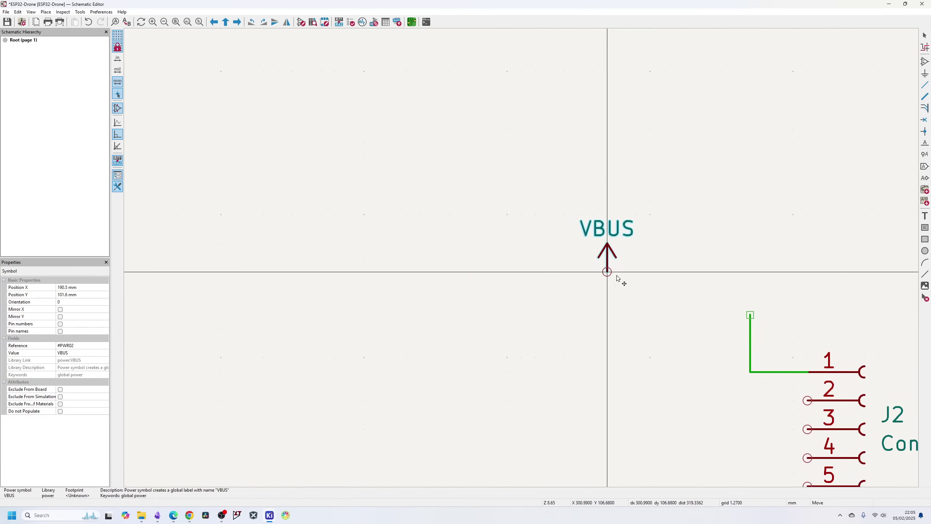
pyautogui.click(750, 300)
pyautogui.press('g')
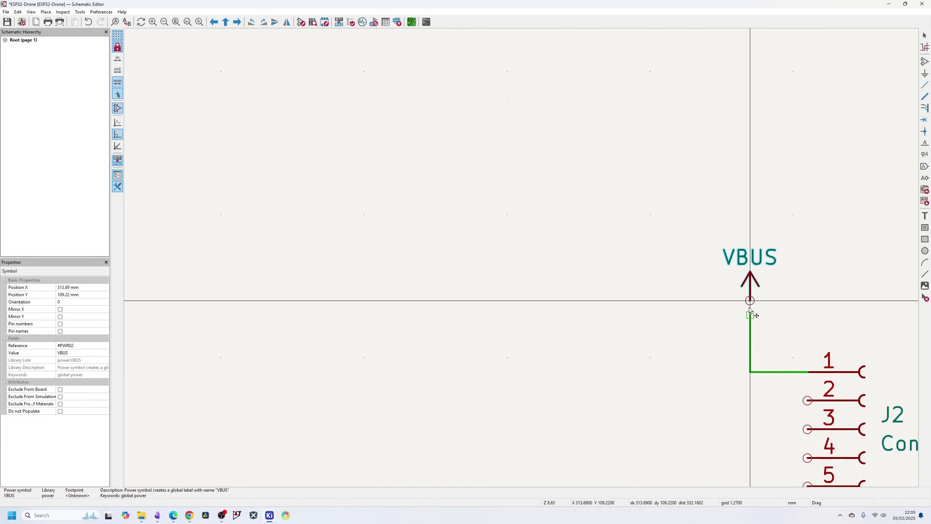
pyautogui.press('Escape')
pyautogui.scroll(-5, 455, 271)
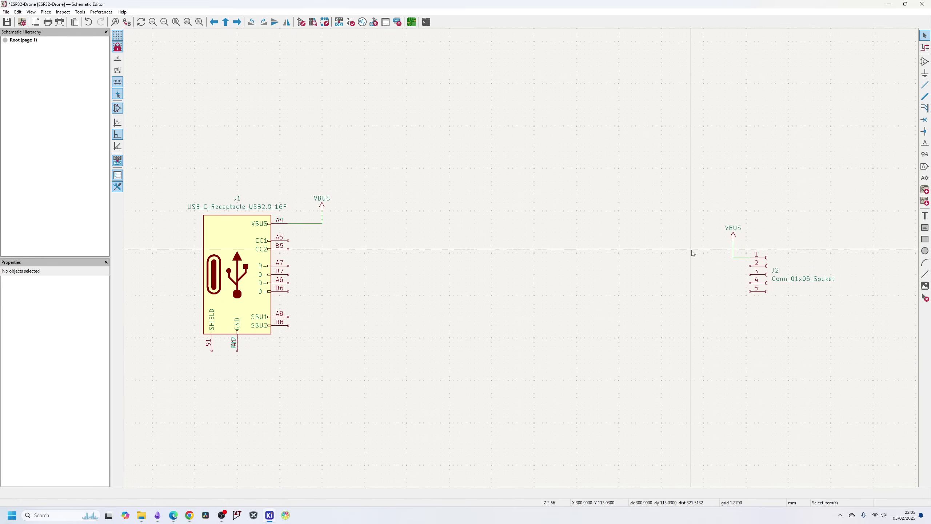
# Place a GND power symbol about 5 mm below the USB connector's GND pin and wire the pin to it
pyautogui.click(924, 74)
pyautogui.write('g')
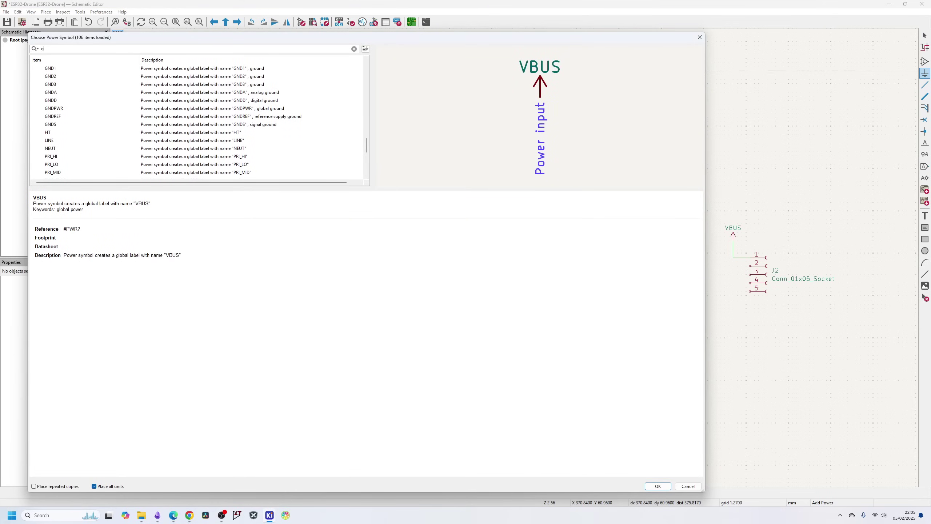
pyautogui.write('nd')
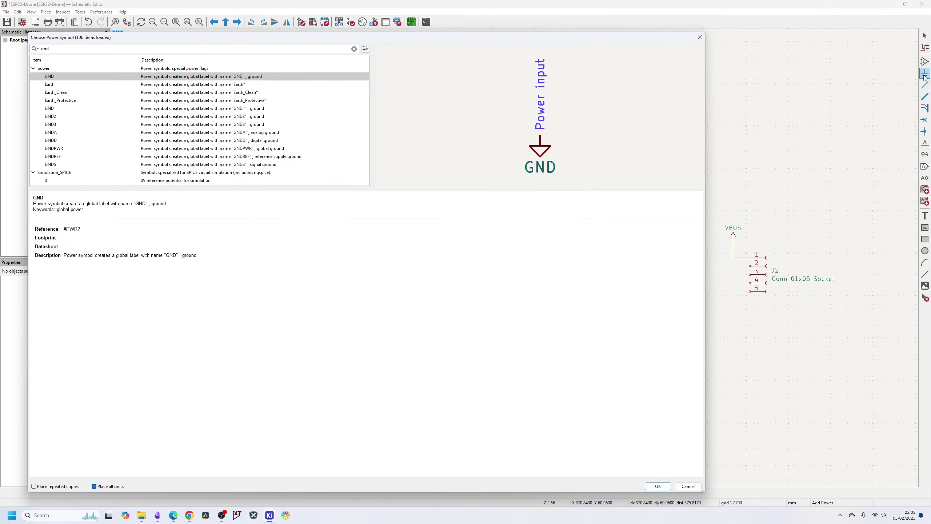
pyautogui.doubleClick(50, 77)
pyautogui.scroll(5, 525, 262)
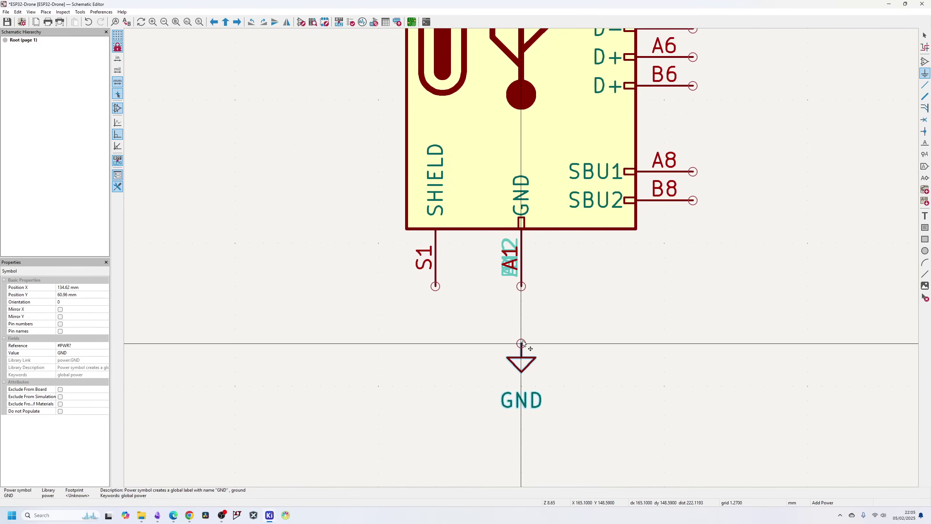
pyautogui.click(521, 343)
pyautogui.press('Escape')
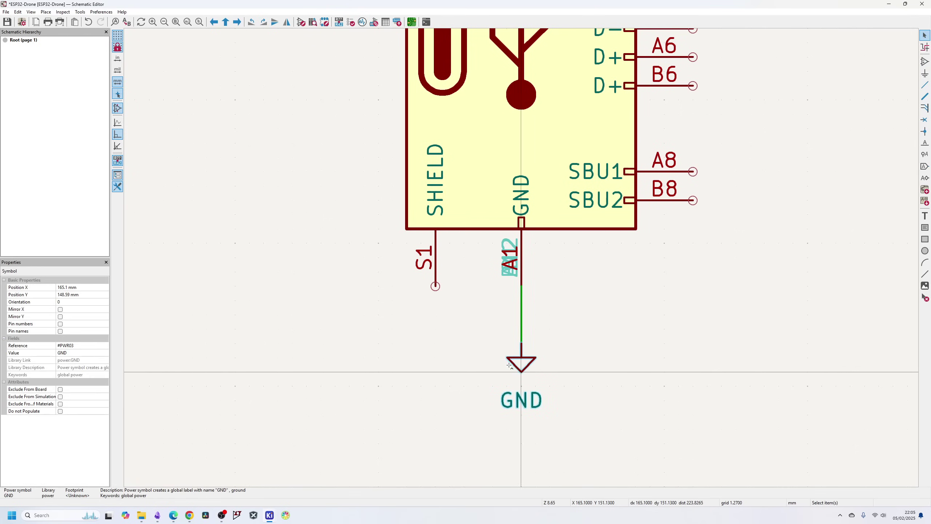
# Duplicate the GND power symbol below the USB connector's SHIELD pin and connect the two with a wire
pyautogui.hotkey('ctrl', 'd')
pyautogui.click(435, 344)
pyautogui.press('Escape')
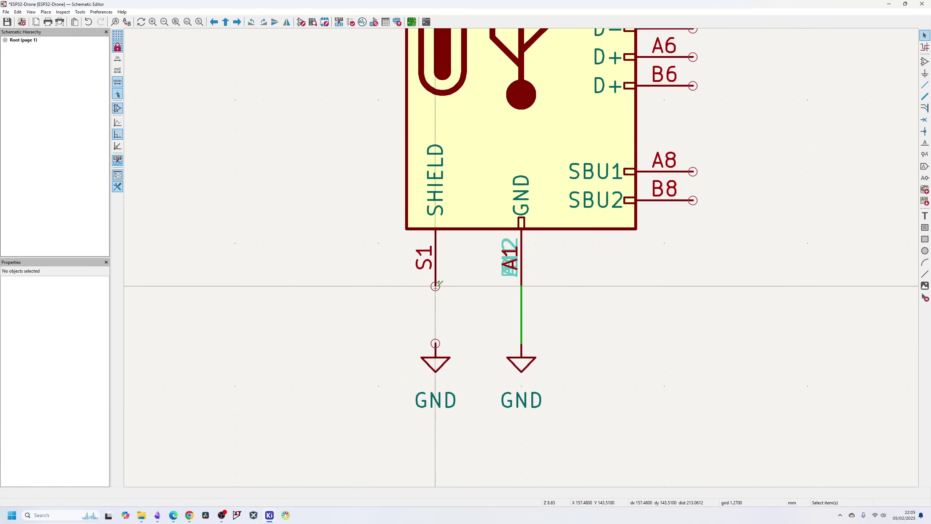
pyautogui.click(435, 286)
pyautogui.click(435, 343)
# Examine the GND symbol, the VBUS wire and its power symbol, and the fields in the USB connector's symbol properties
pyautogui.click(522, 361)
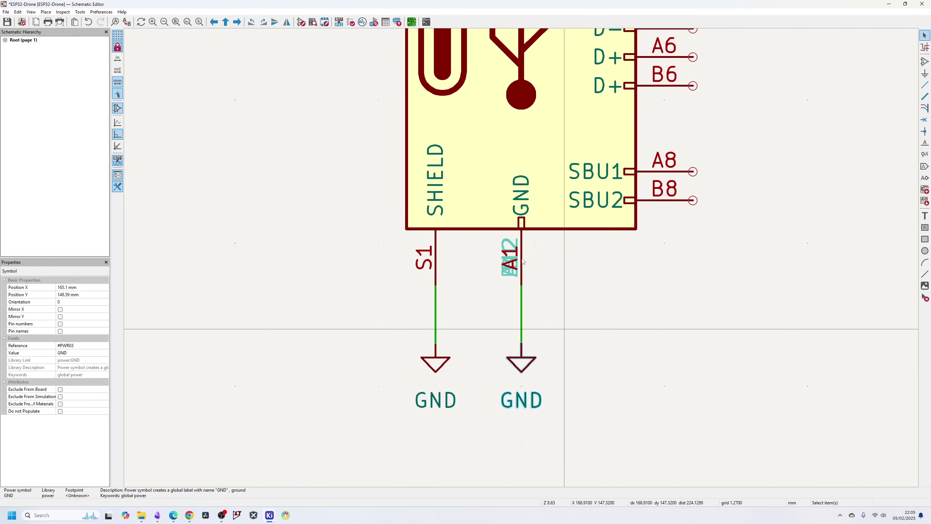
pyautogui.scroll(-5, 523, 261)
pyautogui.scroll(4, 550, 264)
pyautogui.click(550, 264)
pyautogui.click(550, 259)
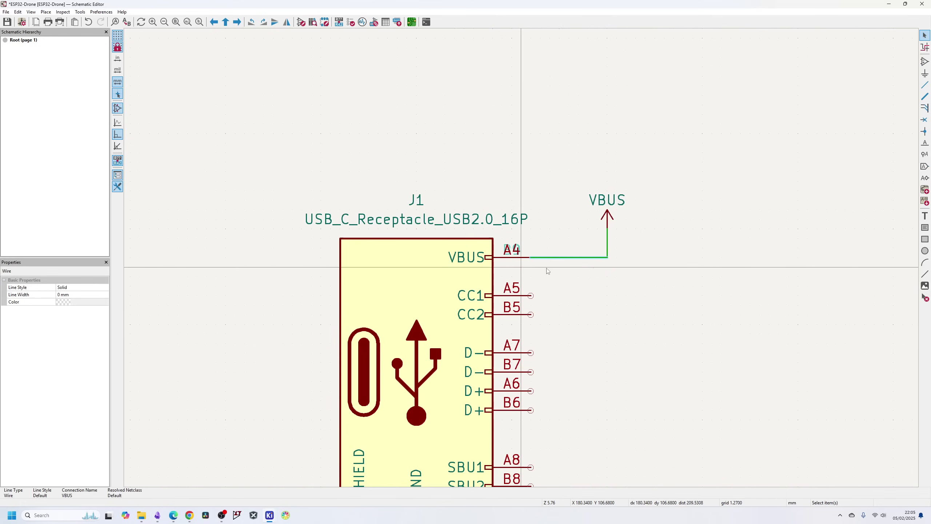
pyautogui.click(608, 220)
pyautogui.click(444, 269)
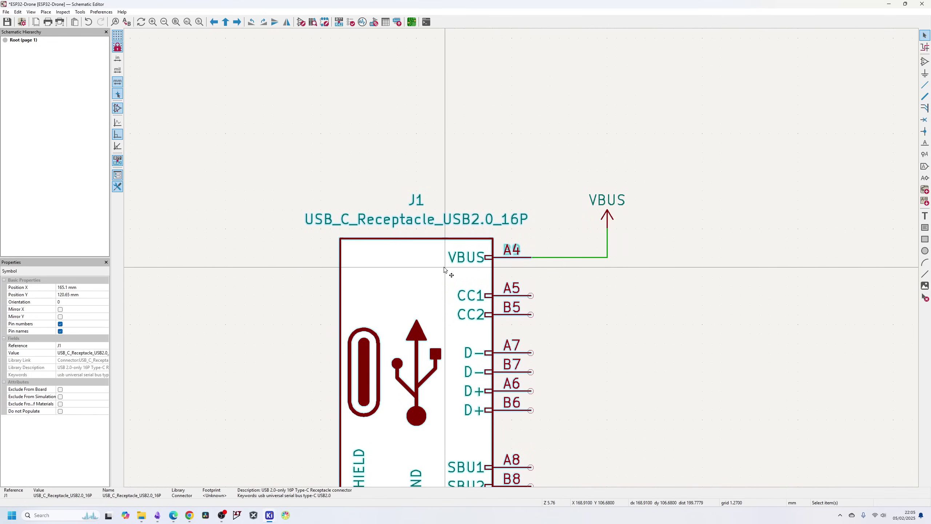
pyautogui.doubleClick(427, 282)
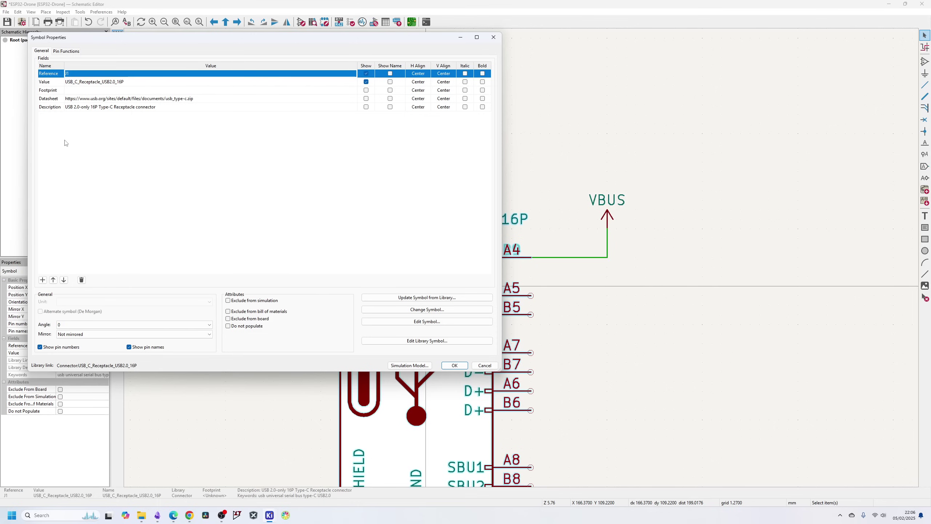
# Draw a vertical bus about 38 mm long between the USB connector and the five-pin socket
pyautogui.rightClick(336, 281)
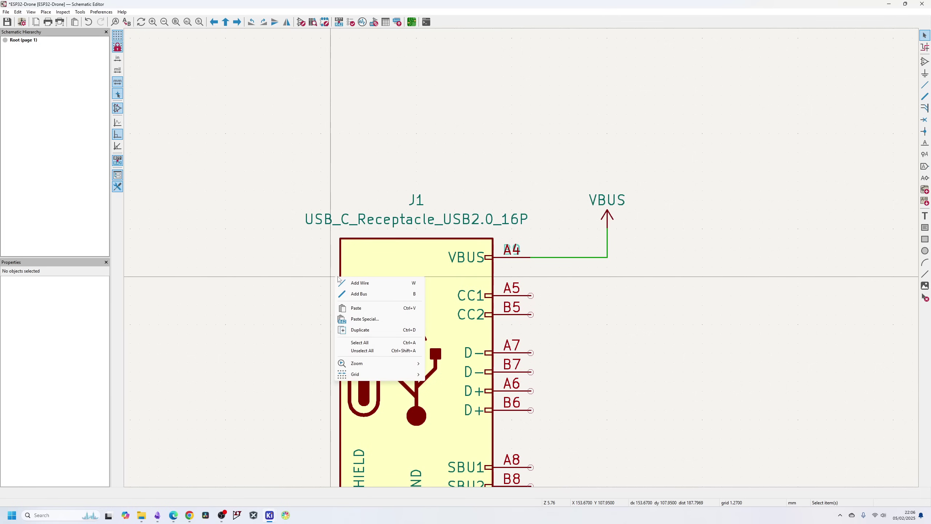
pyautogui.rightClick(607, 306)
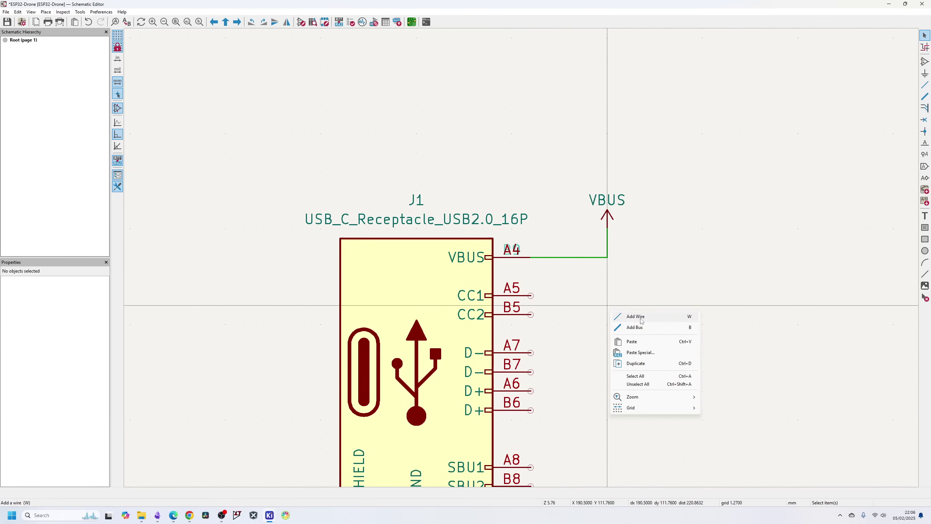
pyautogui.click(635, 327)
pyautogui.scroll(-5, 811, 358)
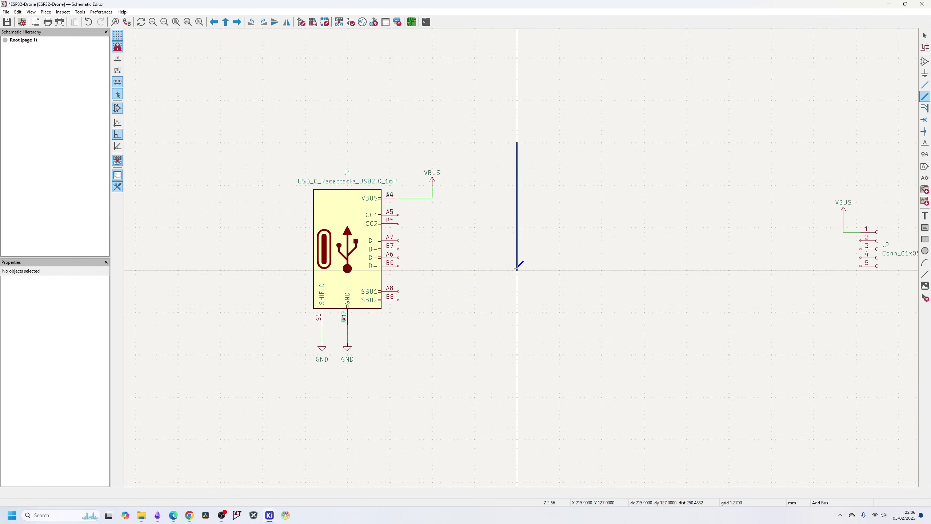
pyautogui.doubleClick(516, 267)
pyautogui.press('Escape')
pyautogui.scroll(5, 530, 231)
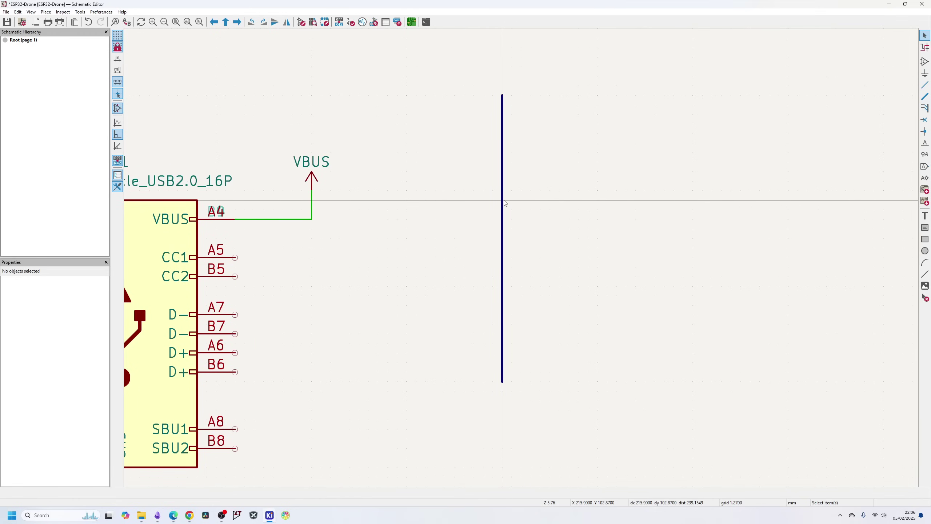
# View the vertical bus's width, colour and style properties, and close them without changes
pyautogui.click(503, 106)
pyautogui.click(765, 105)
pyautogui.doubleClick(502, 97)
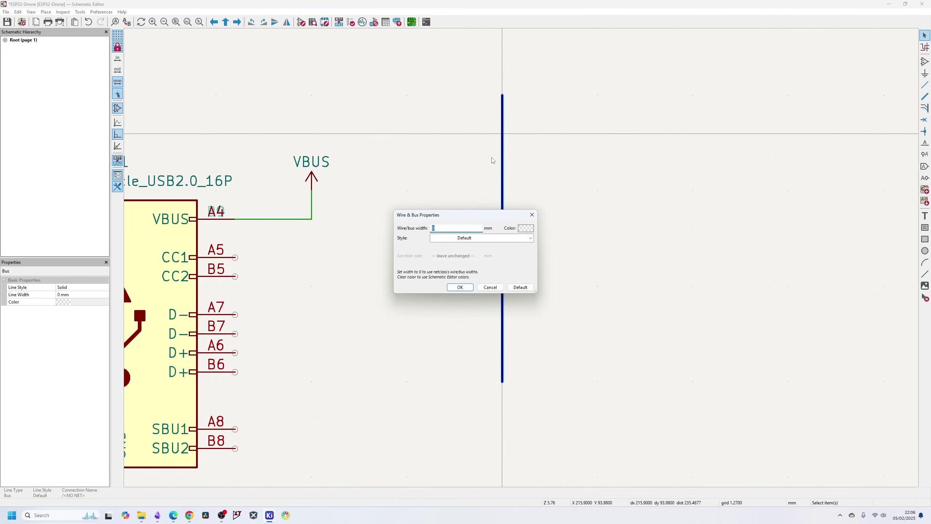
pyautogui.click(532, 216)
# Add a wire-to-bus entry on each side of the bus's upper part, and delete the bus together with both entries
pyautogui.click(924, 108)
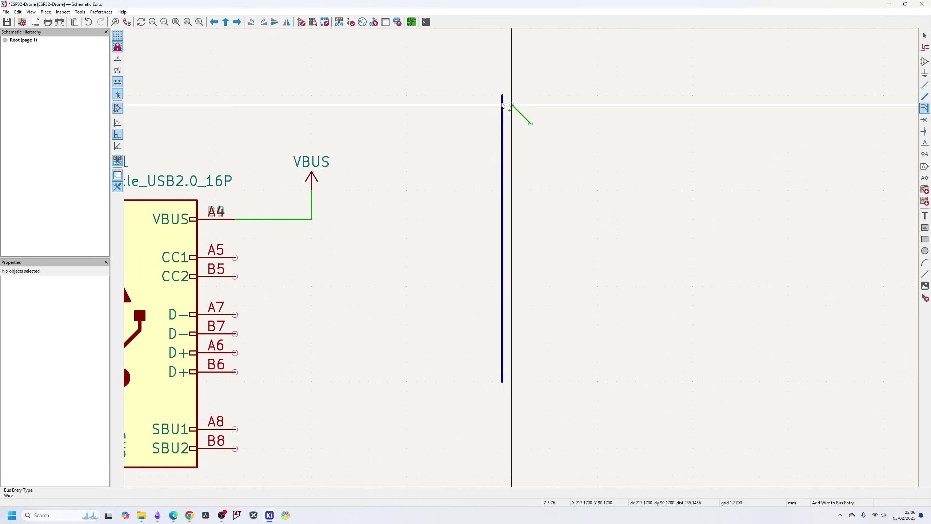
pyautogui.click(503, 106)
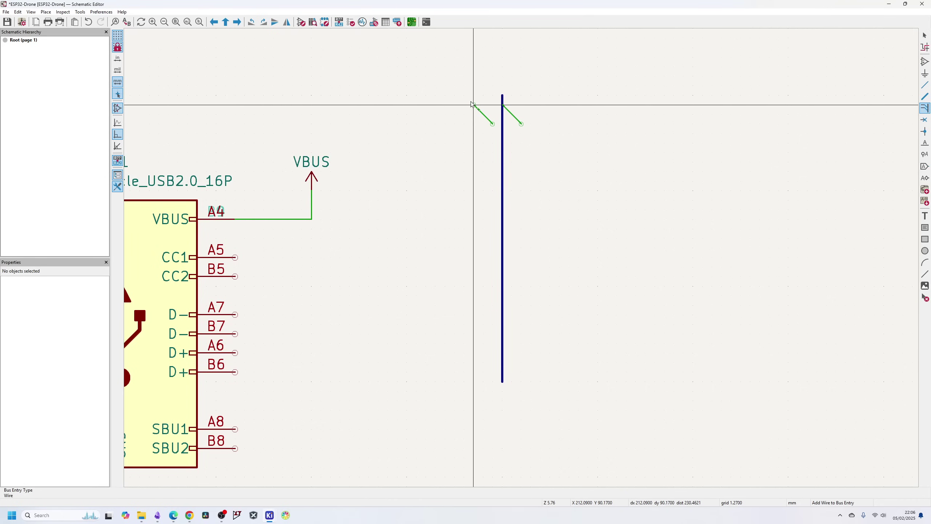
pyautogui.click(483, 143)
pyautogui.press('Escape')
pyautogui.moveTo(451, 85); pyautogui.dragTo(578, 378)
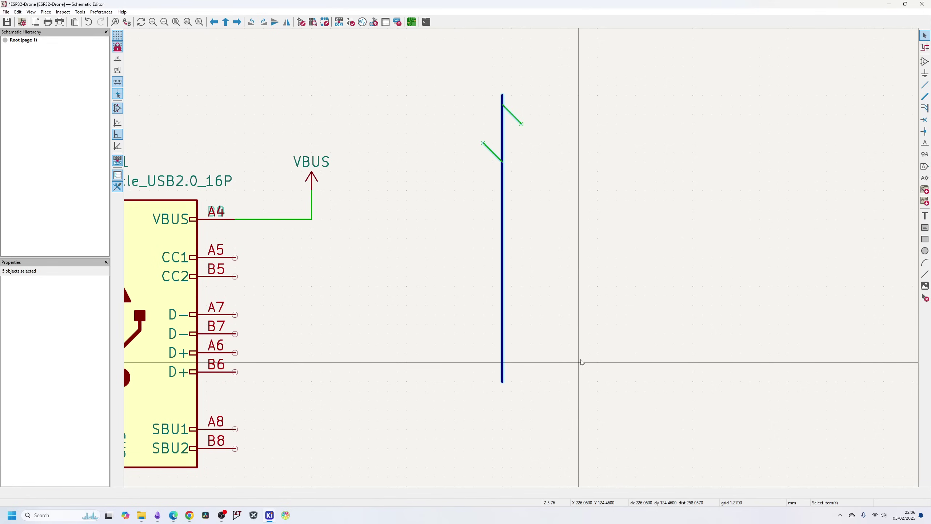
pyautogui.press('Delete')
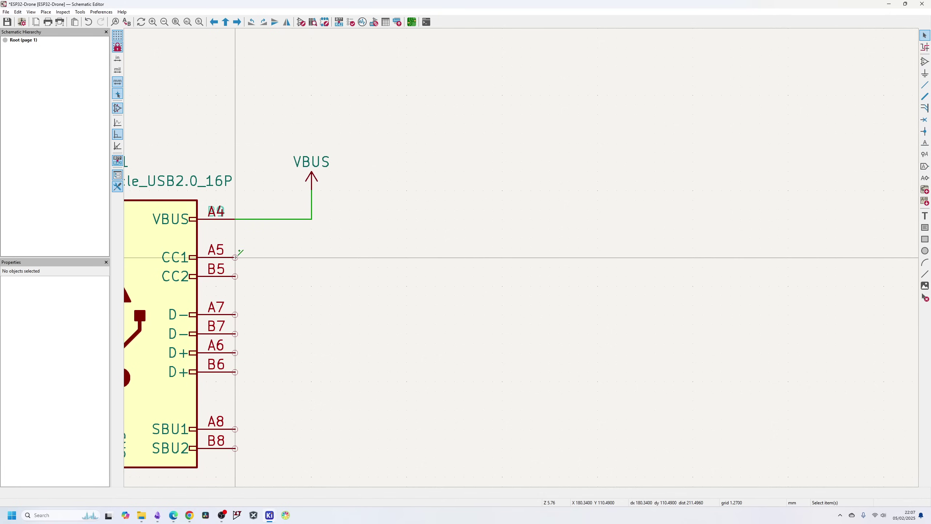
# Draw a horizontal wire about 23 mm long outward from the USB connector's CC1 pin and attach the net label CC1 to it
pyautogui.press('w')
pyautogui.doubleClick(406, 257)
pyautogui.press('l')
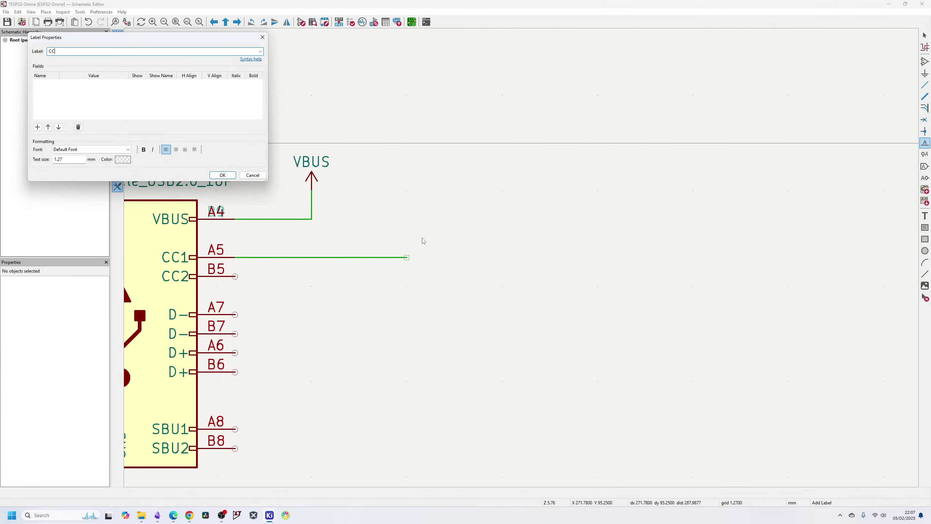
pyautogui.write('CC1')
pyautogui.press('Return')
pyautogui.click(305, 257)
pyautogui.press('Escape')
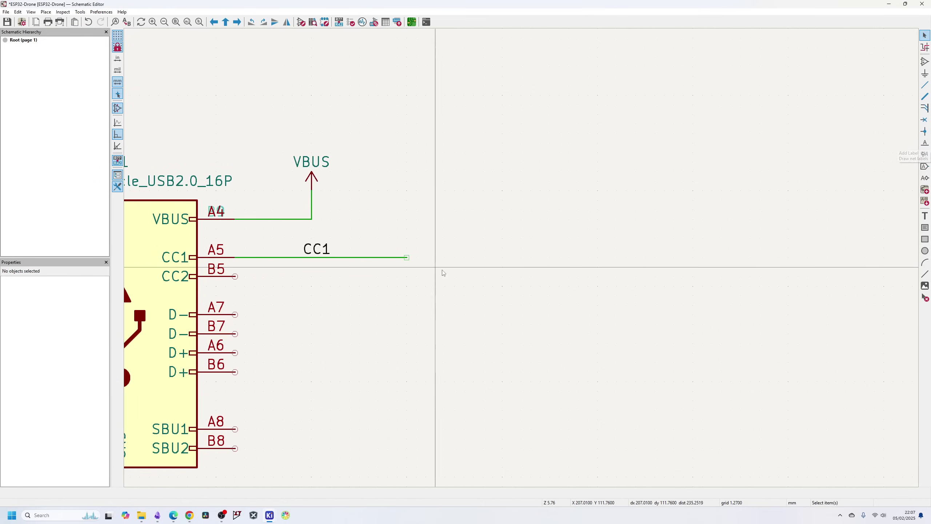
# Move the CC1 net label one grid step along its wire toward the USB connector
pyautogui.scroll(2, 531, 240)
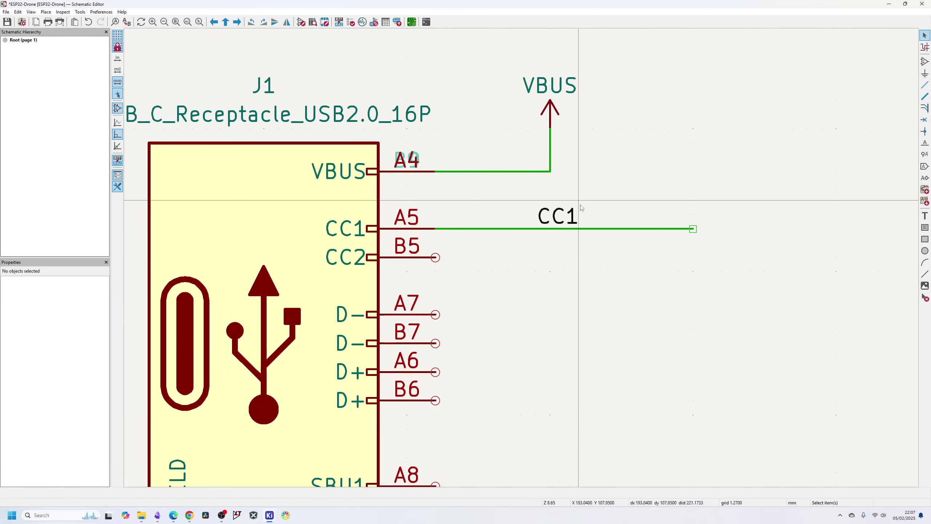
pyautogui.click(552, 232)
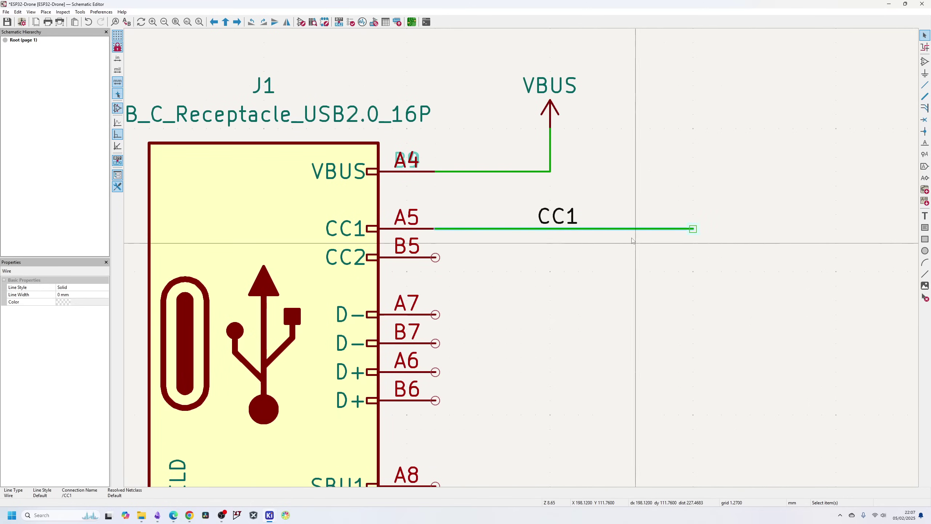
pyautogui.moveTo(550, 219); pyautogui.dragTo(527, 229)
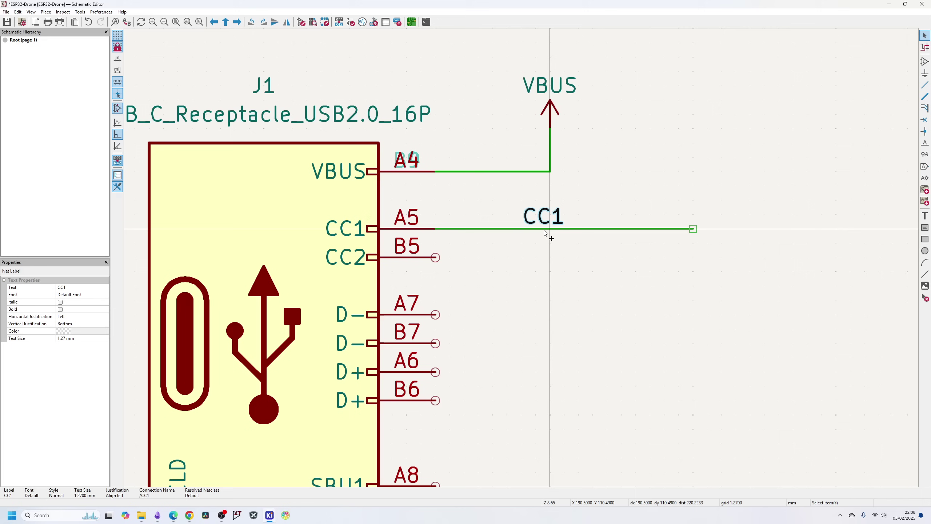
pyautogui.press('Home')
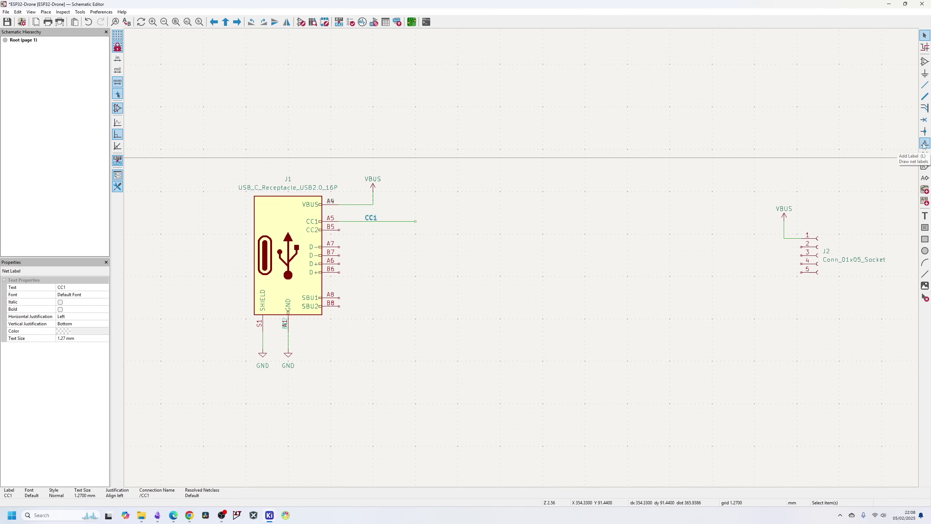
pyautogui.press('Escape')
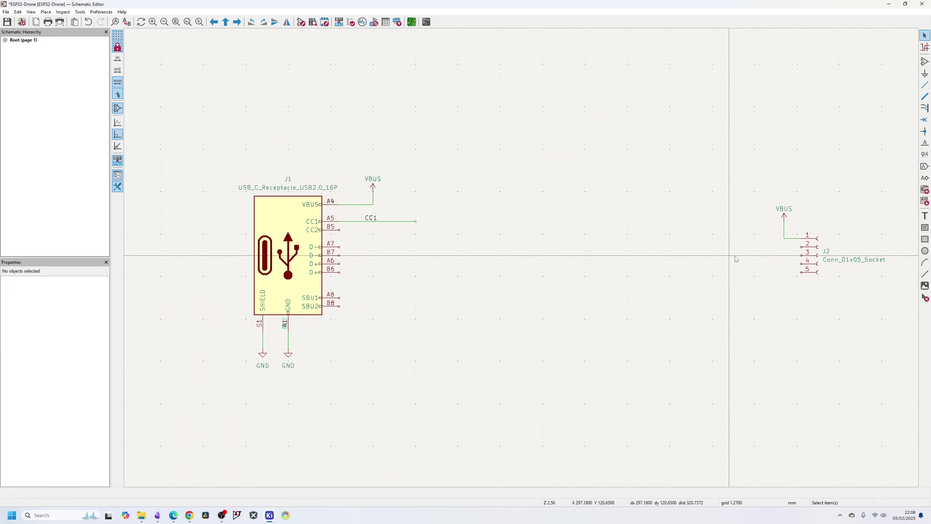
# Draw a horizontal wire about 11 mm long outward from pin 2 of the five-pin socket and place a copy of the CC1 net label on it
pyautogui.scroll(2, 798, 253)
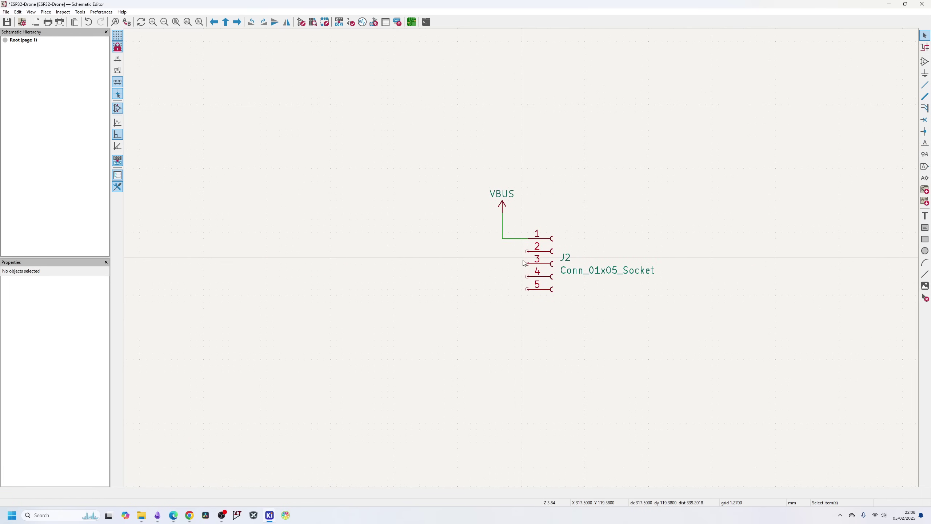
pyautogui.click(801, 247)
pyautogui.scroll(-6, 464, 257)
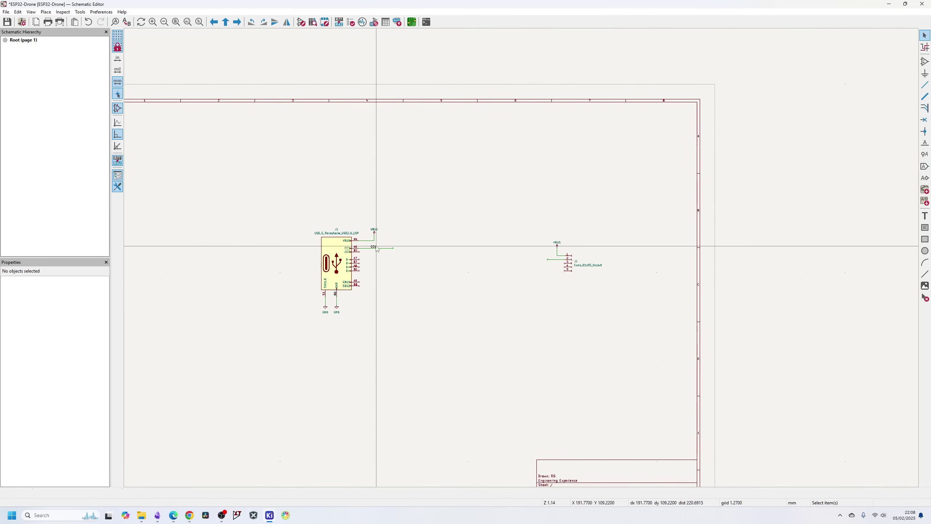
pyautogui.click(374, 248)
pyautogui.press('m')
pyautogui.scroll(4, 383, 251)
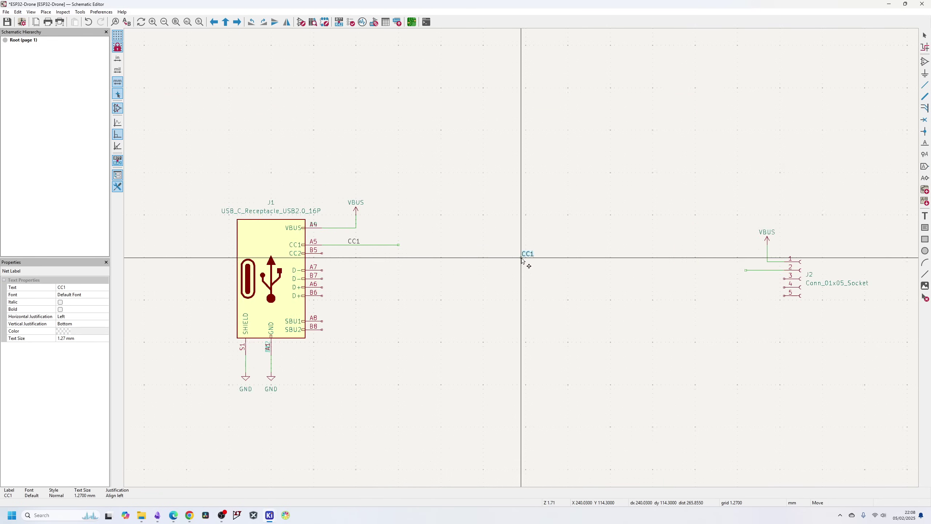
pyautogui.click(750, 270)
# Wire pin 3 of the five-pin socket directly to the USB connector's CC2 pin
pyautogui.press('w')
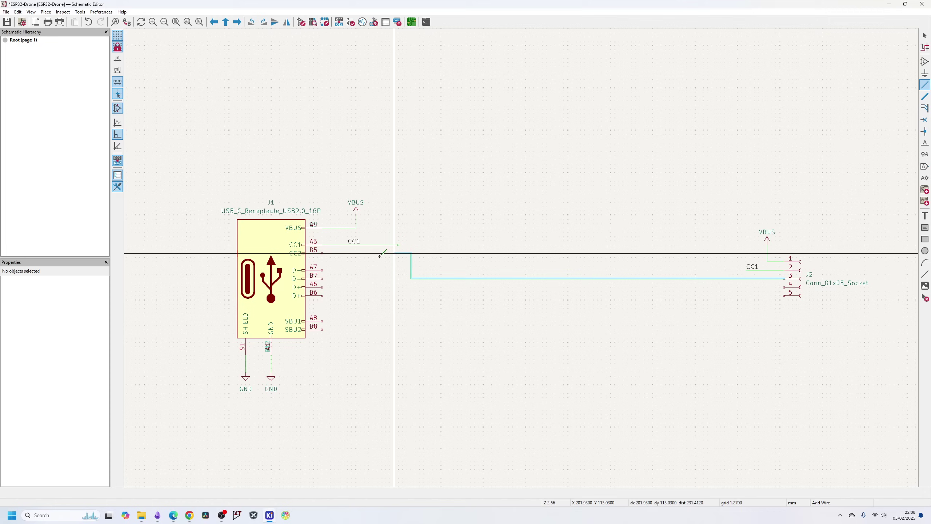
pyautogui.click(322, 253)
pyautogui.press('Escape')
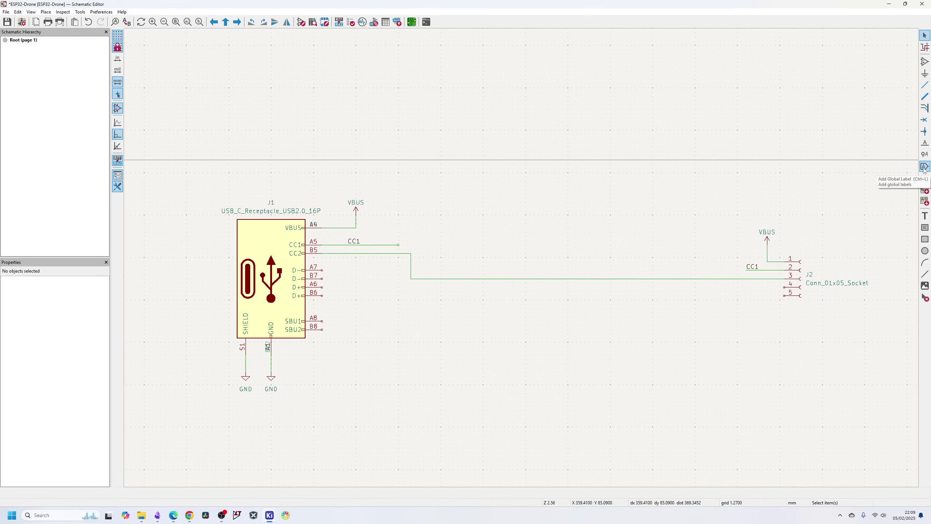
# Add a global label CC1 with the Input shape at the open end of the USB connector's CC1 wire
pyautogui.click(924, 167)
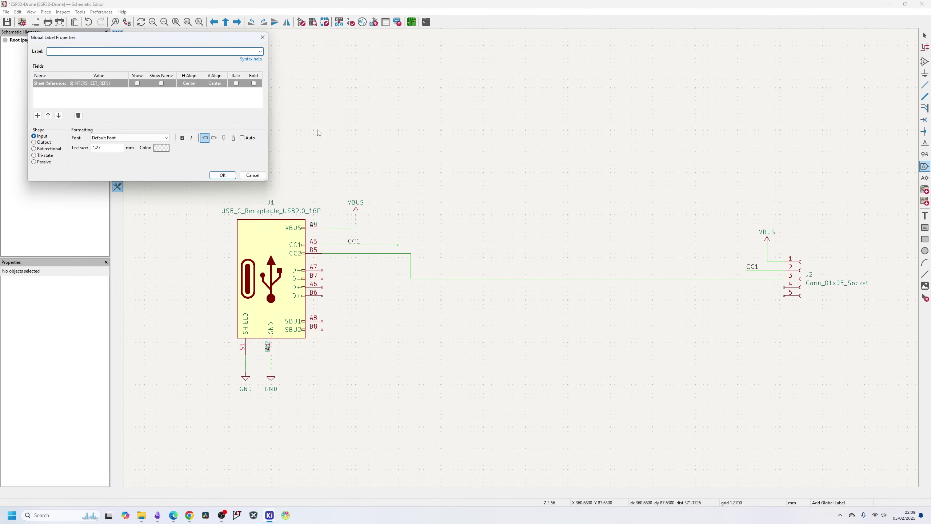
pyautogui.write('VCC1')
pyautogui.press('Return')
pyautogui.scroll(5, 389, 233)
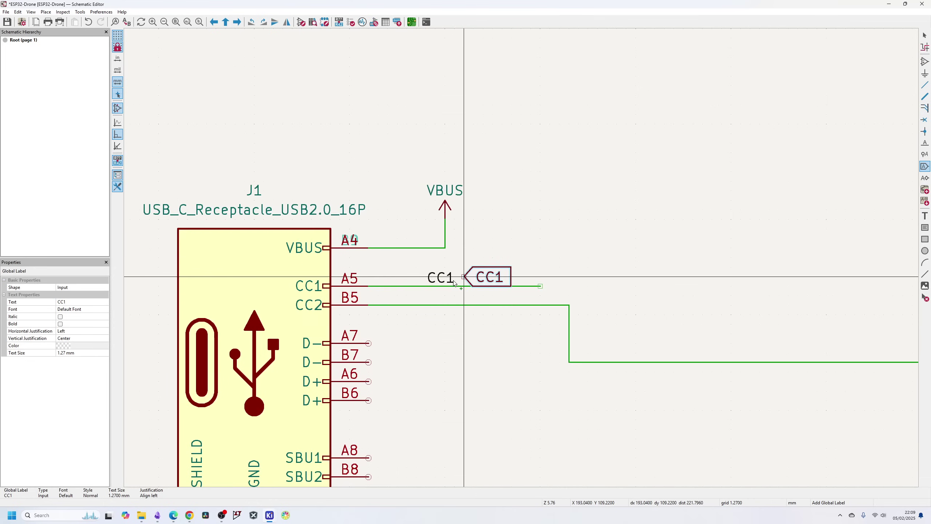
pyautogui.click(565, 288)
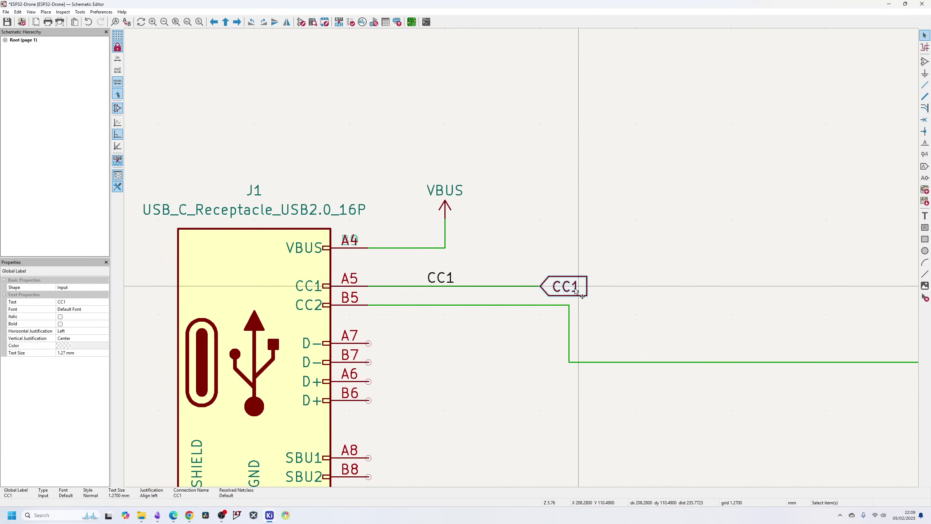
pyautogui.press('Escape')
# Delete the CC1 net label from the wire at pin 2 of the five-pin socket
pyautogui.scroll(-2, 549, 294)
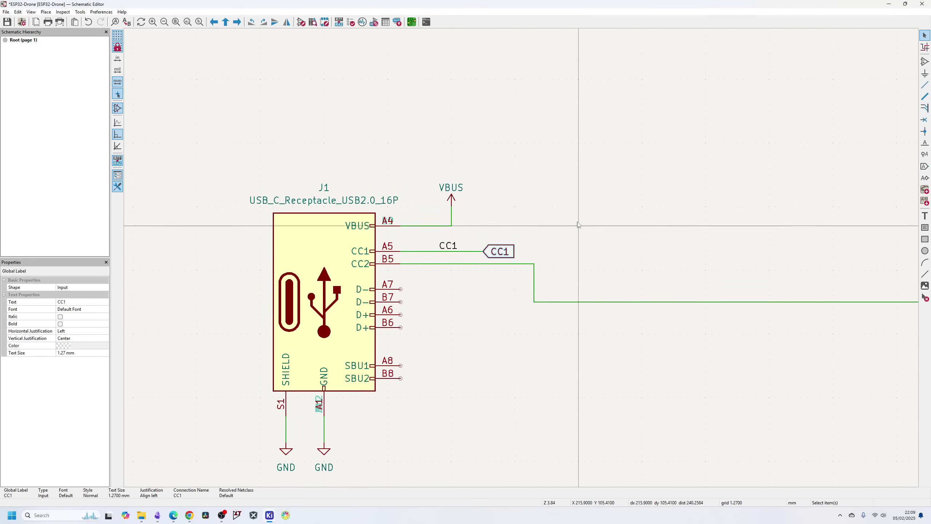
pyautogui.scroll(-3, 557, 268)
pyautogui.scroll(2, 773, 268)
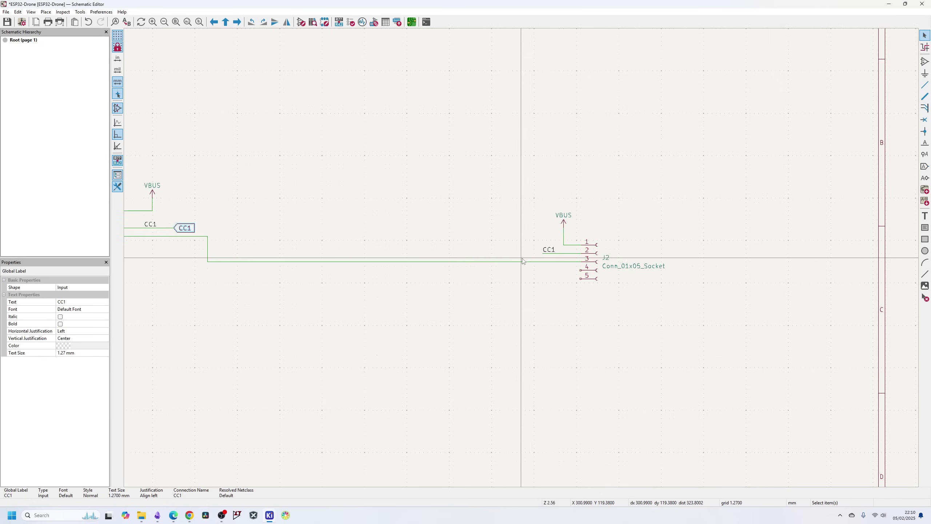
pyautogui.click(548, 251)
pyautogui.scroll(-2, 510, 258)
pyautogui.scroll(3, 523, 261)
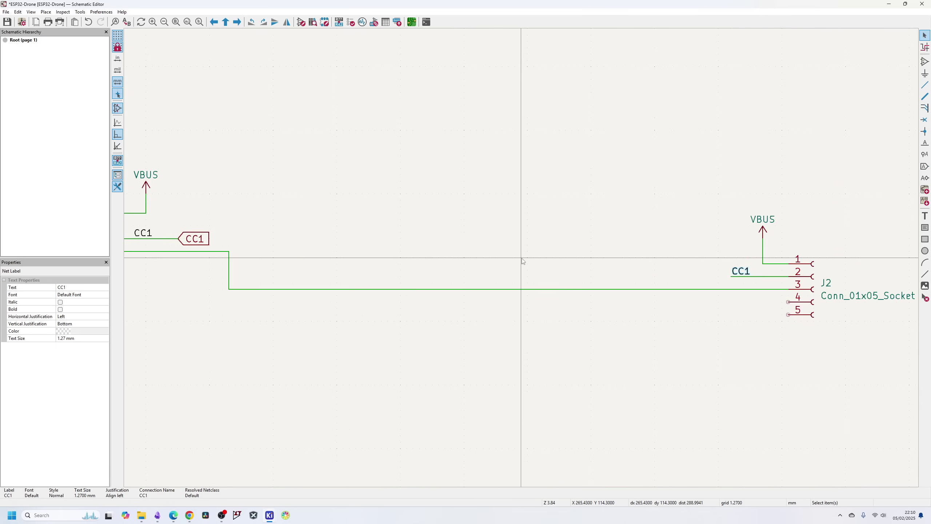
pyautogui.click(440, 257)
# Duplicate the CC1 global label, rotate it 180°, and attach it to the end of the wire at socket pin 2
pyautogui.click(194, 239)
pyautogui.hotkey('ctrl', 'd')
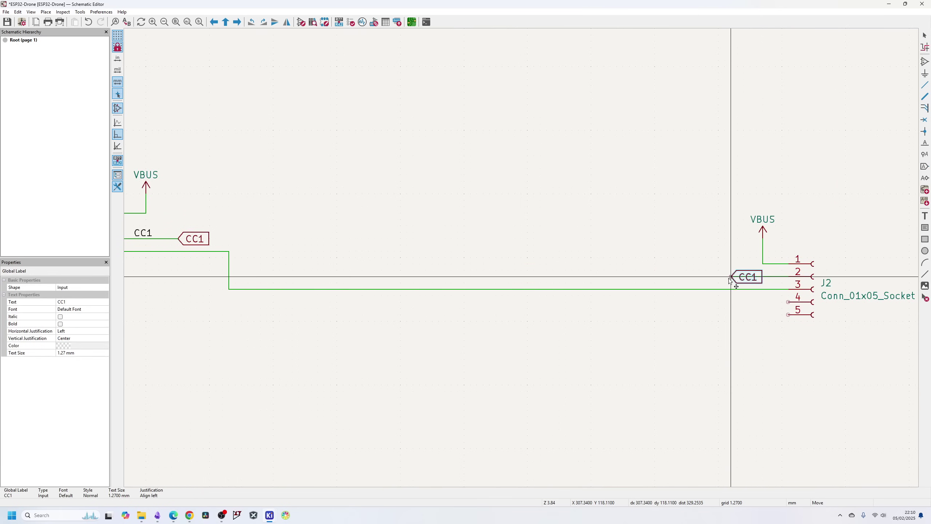
pyautogui.press('r')
pyautogui.press('r')
pyautogui.click(731, 276)
pyautogui.scroll(-2, 657, 255)
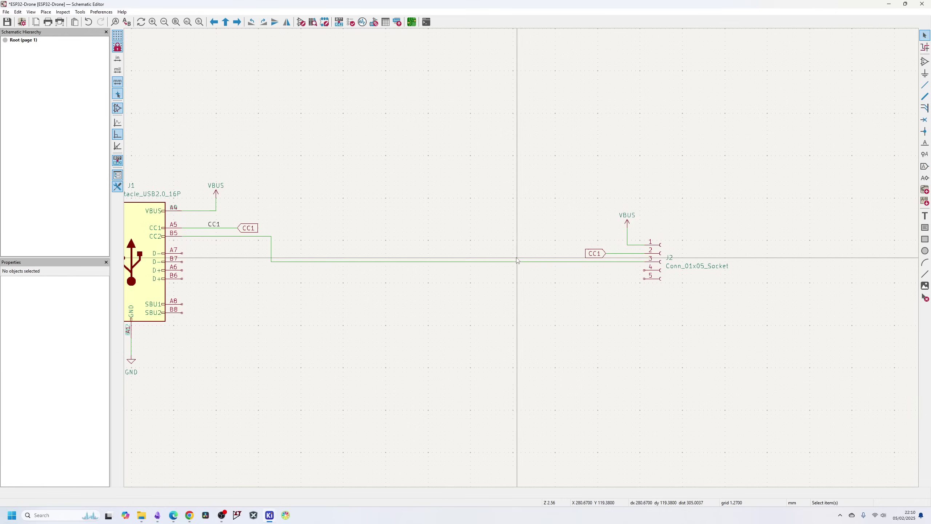
# Drag the five-pin socket with its VBUS symbol, CC1 label and wires upward until pin 3 aligns with the USB connector's CC2 pin
pyautogui.moveTo(567, 172); pyautogui.dragTo(646, 236)
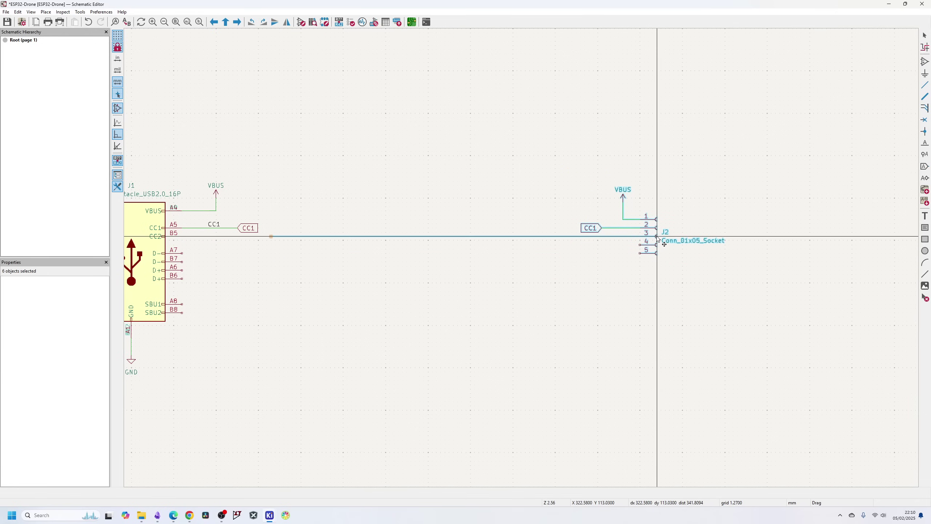
pyautogui.press('Escape')
pyautogui.moveTo(263, 226); pyautogui.dragTo(364, 235, button='middle')
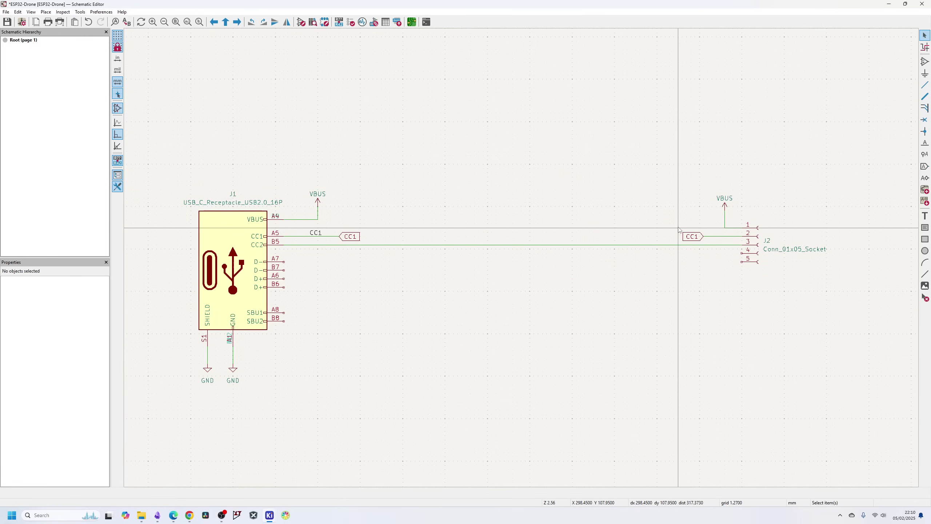
# Place a hierarchical label CC2 with the Input shape in the free area above the five-pin socket
pyautogui.click(925, 179)
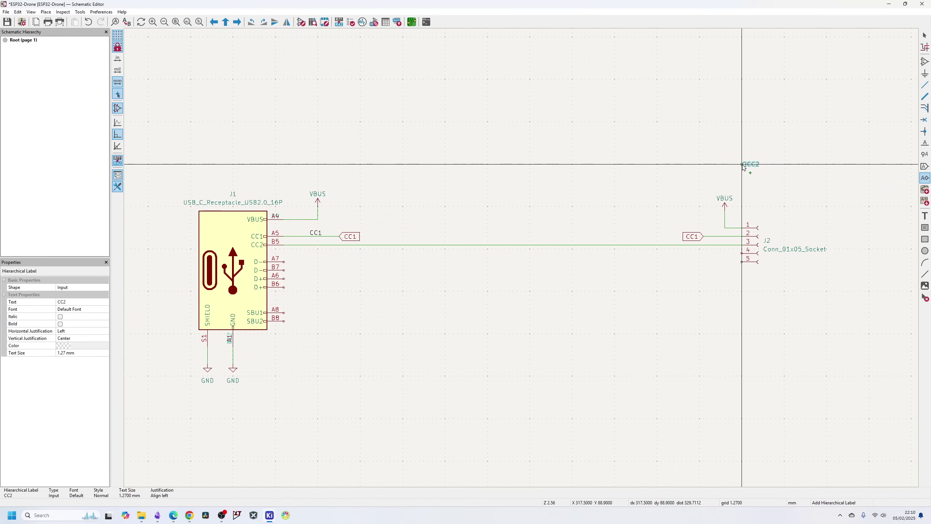
pyautogui.scroll(4, 742, 164)
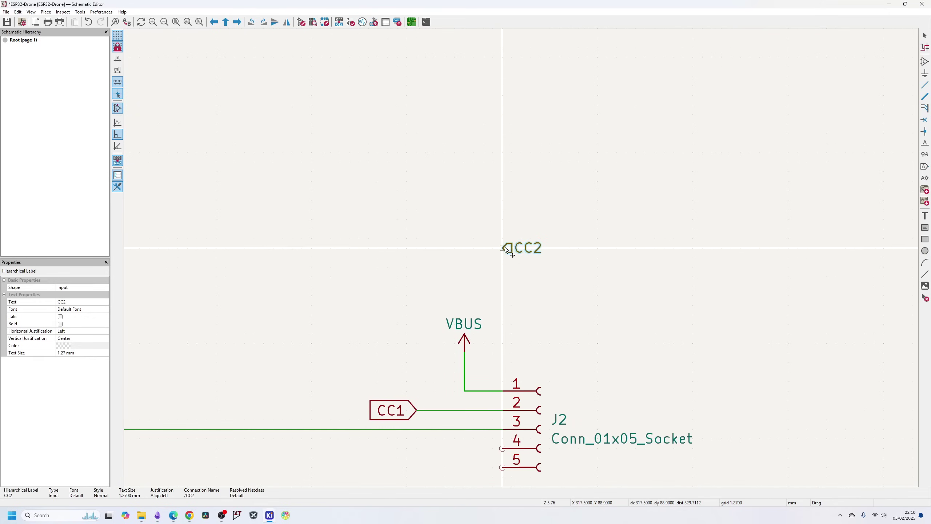
pyautogui.click(505, 247)
pyautogui.scroll(-6, 515, 264)
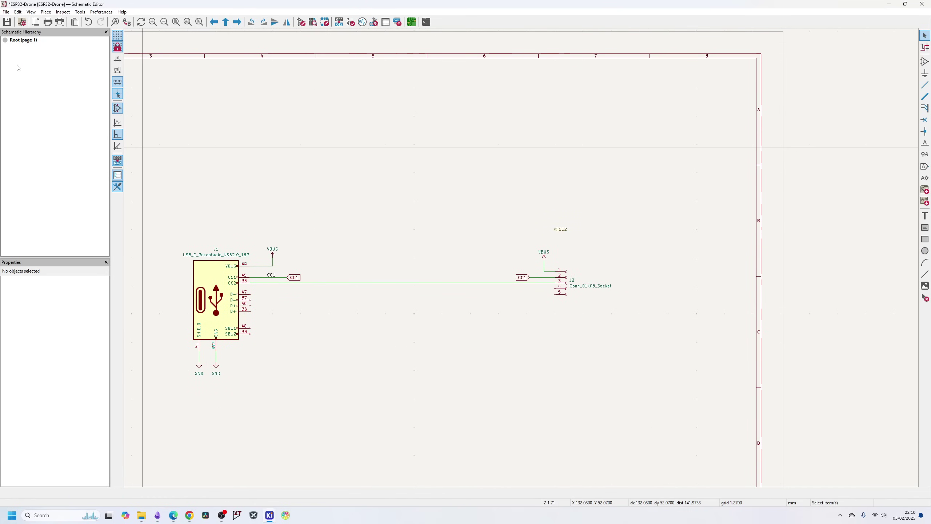
pyautogui.scroll(-3, 537, 249)
pyautogui.scroll(2, 530, 260)
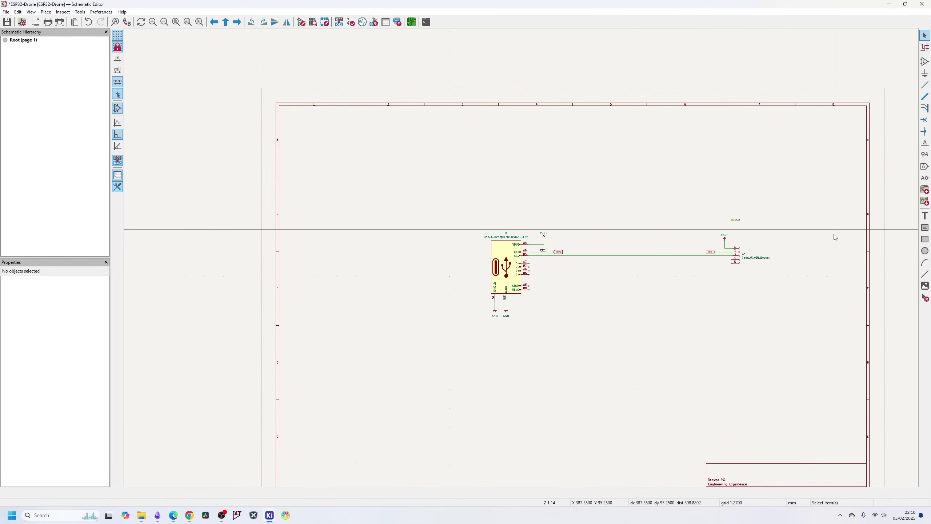
pyautogui.scroll(3, 767, 233)
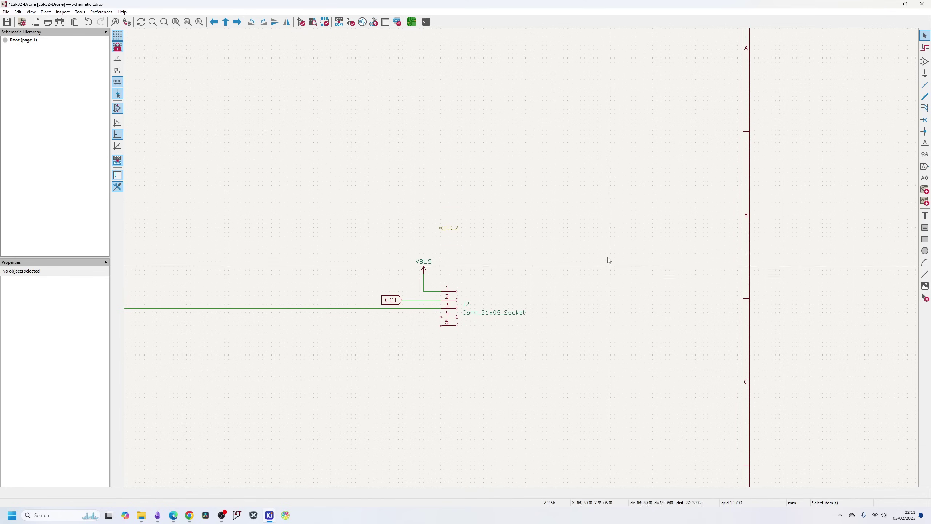
pyautogui.moveTo(431, 218); pyautogui.dragTo(474, 246)
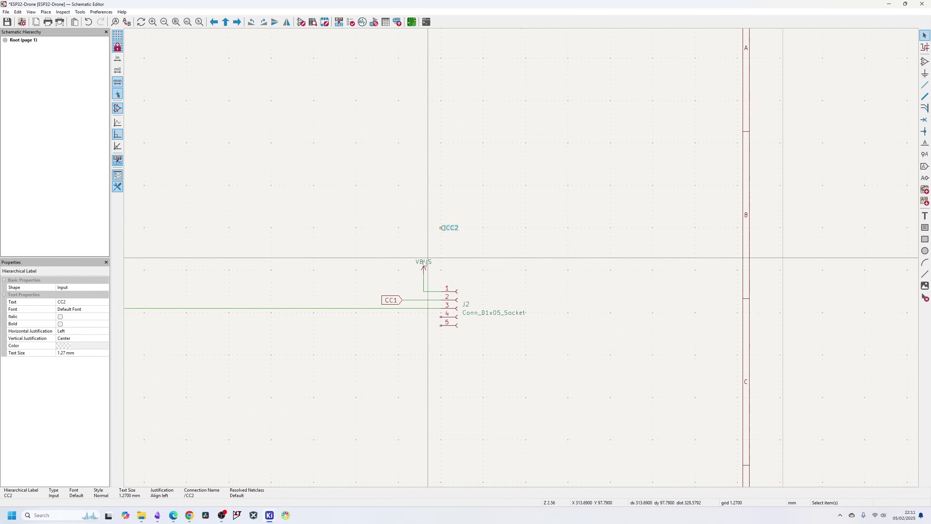
pyautogui.hscroll(-6, 524, 260)
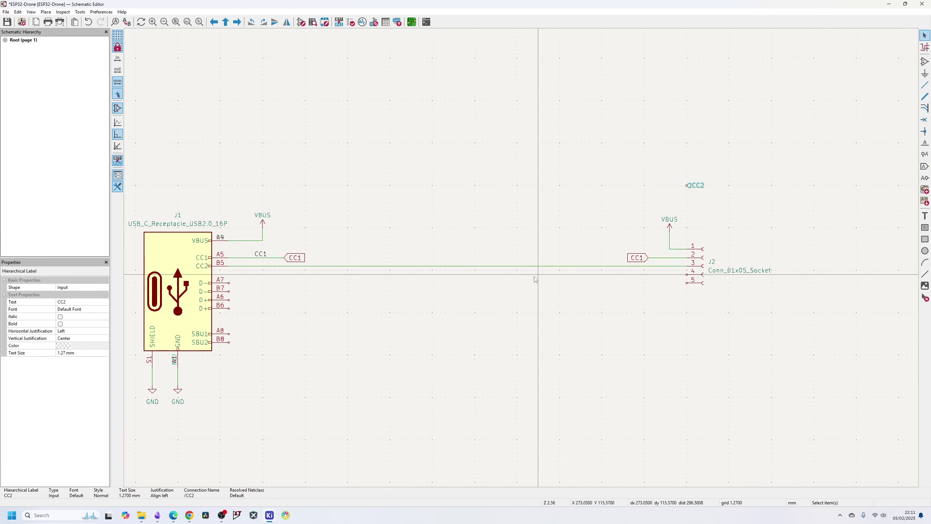
pyautogui.hscroll(-3, 521, 273)
pyautogui.scroll(-1, 521, 273)
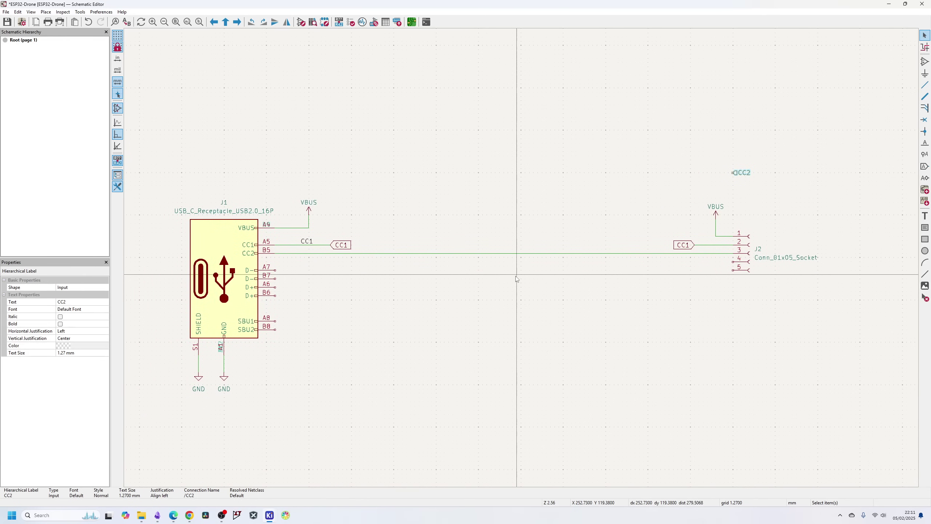
# Save the schematic and draw a hierarchical sheet about 28 by 15 mm below the five-pin socket, keeping the default sheet name and file
pyautogui.hotkey('ctrl', 's')
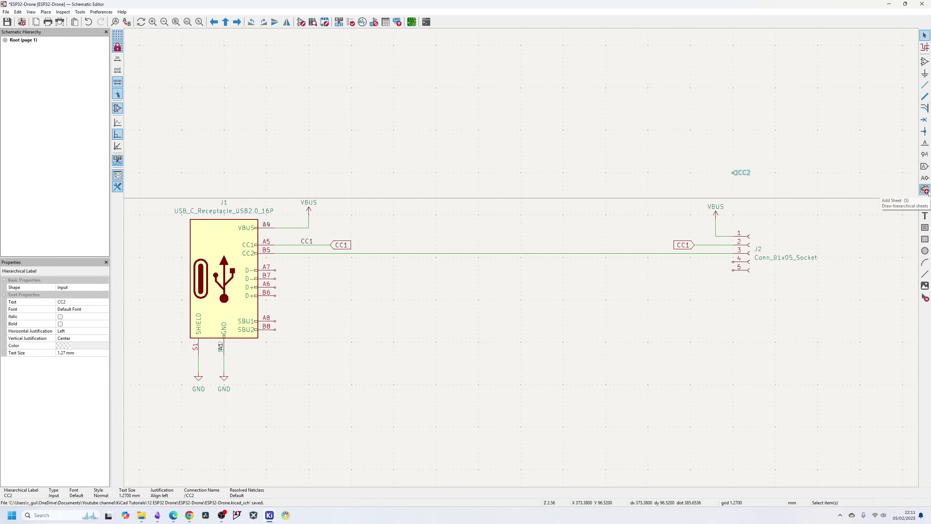
pyautogui.click(924, 189)
pyautogui.click(614, 317)
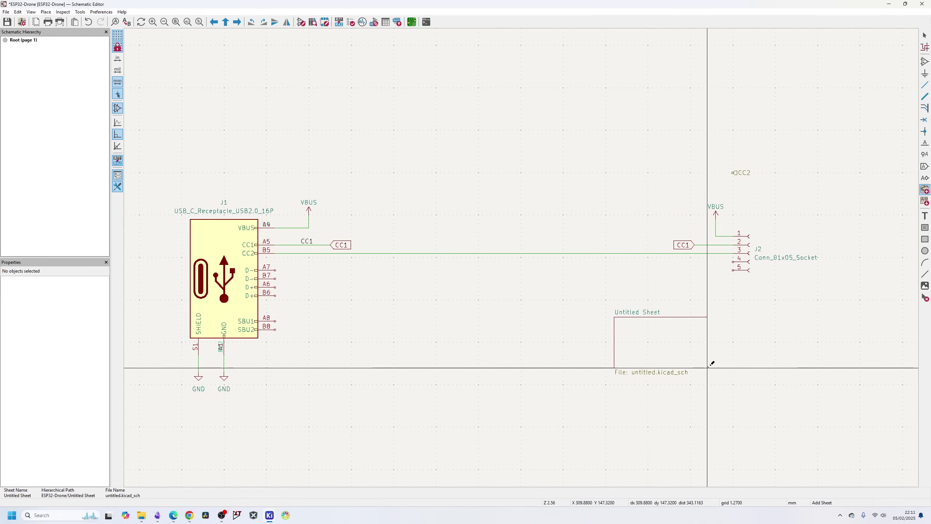
pyautogui.click(706, 367)
pyautogui.press('Down')
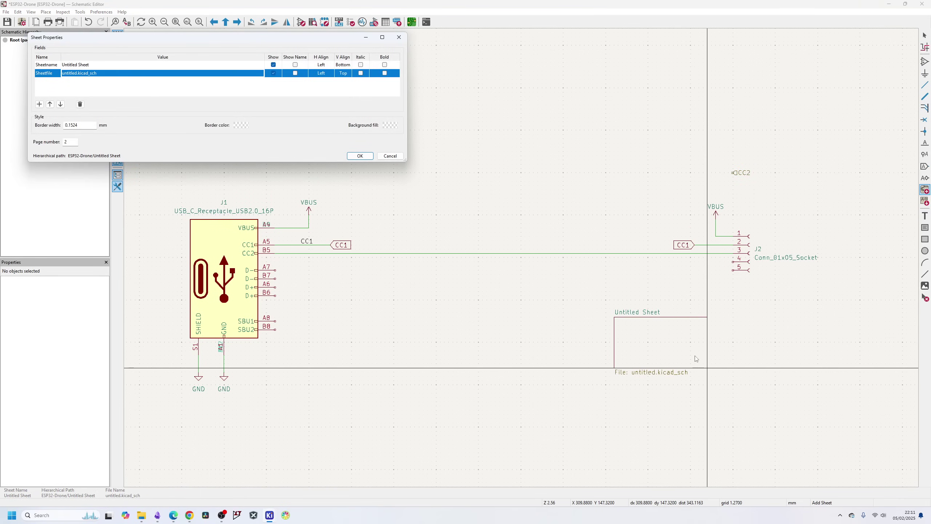
pyautogui.press('Down')
pyautogui.click(351, 156)
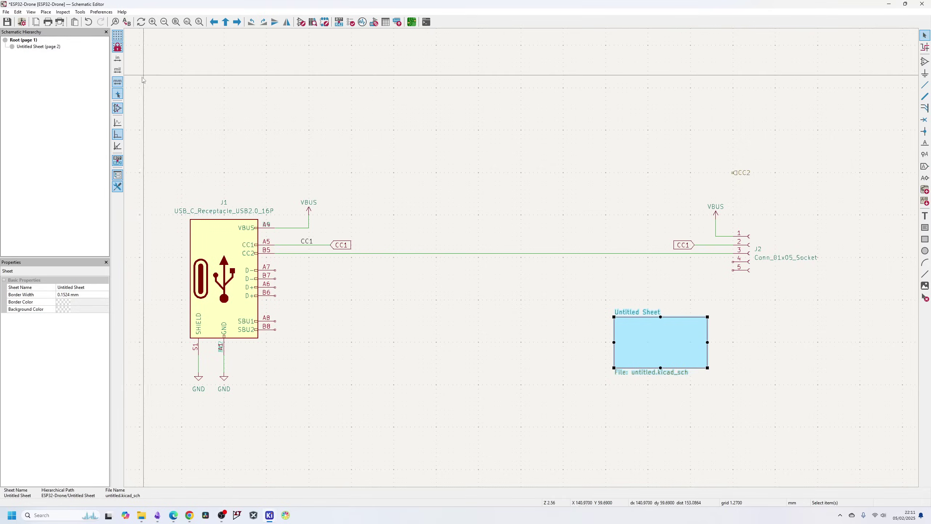
# Open the new Untitled Sheet page from the schematic hierarchy and return to the root page
pyautogui.click(29, 46)
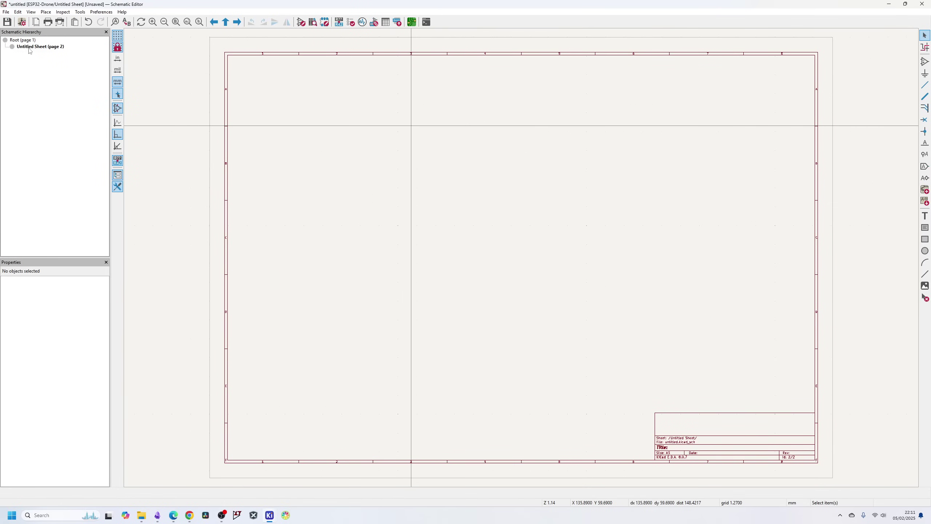
pyautogui.click(23, 41)
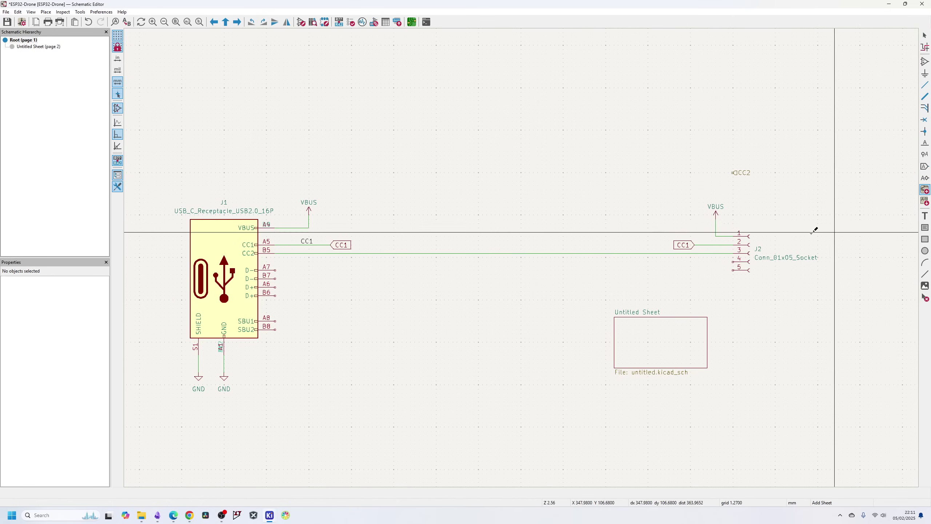
pyautogui.press('s')
pyautogui.click(766, 316)
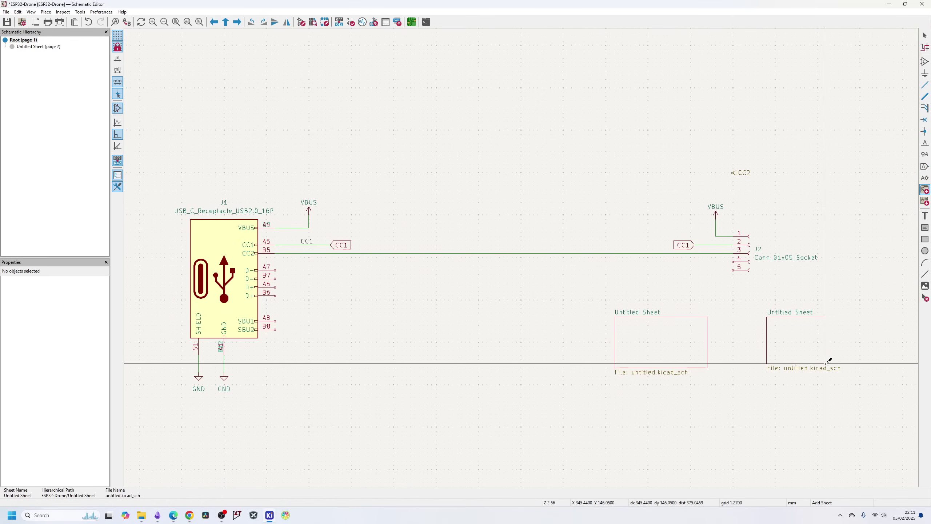
pyautogui.click(866, 367)
pyautogui.press('Escape')
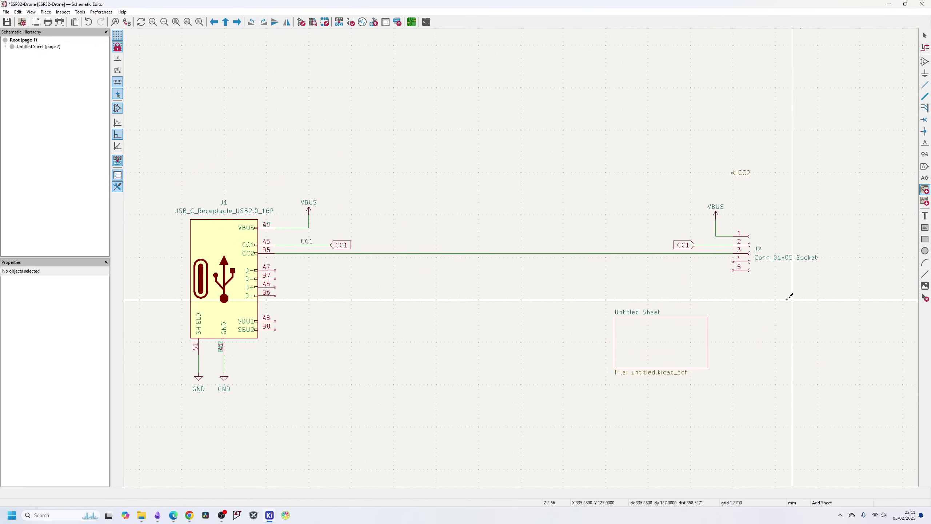
# Draw a second hierarchical sheet about 24 by 15 mm beside Untitled Sheet, accepting the default sheet name and file
pyautogui.click(775, 316)
pyautogui.click(855, 368)
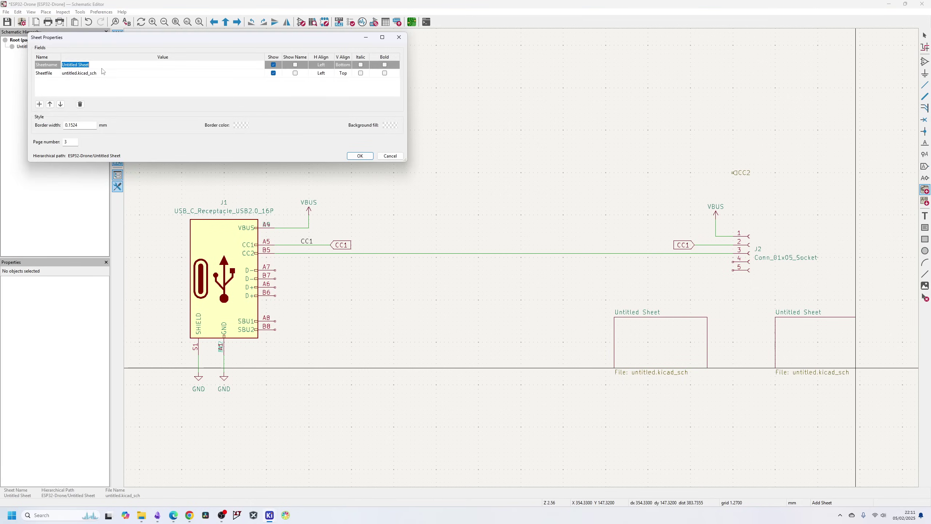
pyautogui.press('Tab')
pyautogui.press('Return')
# Open the Untitled Sheet page and place a hierarchical label in1 with the Input shape in its upper-left area
pyautogui.scroll(1, 715, 311)
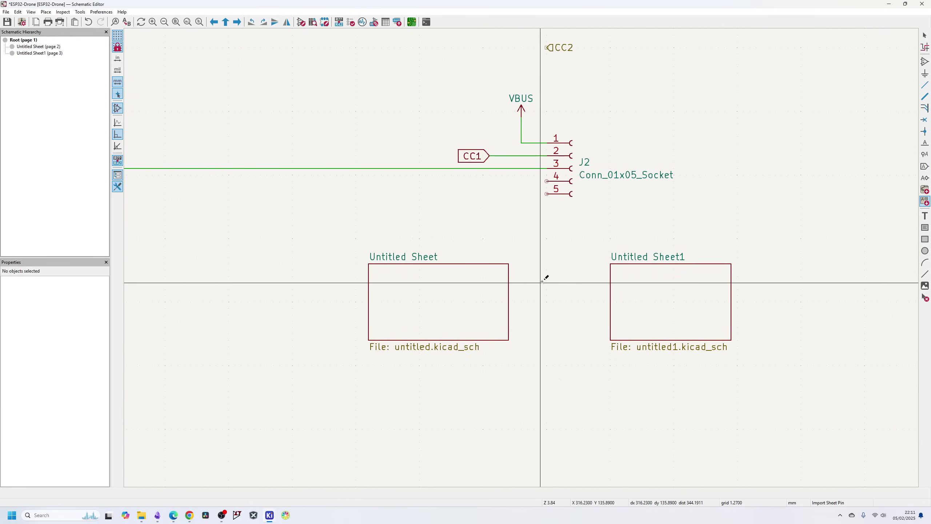
pyautogui.doubleClick(502, 293)
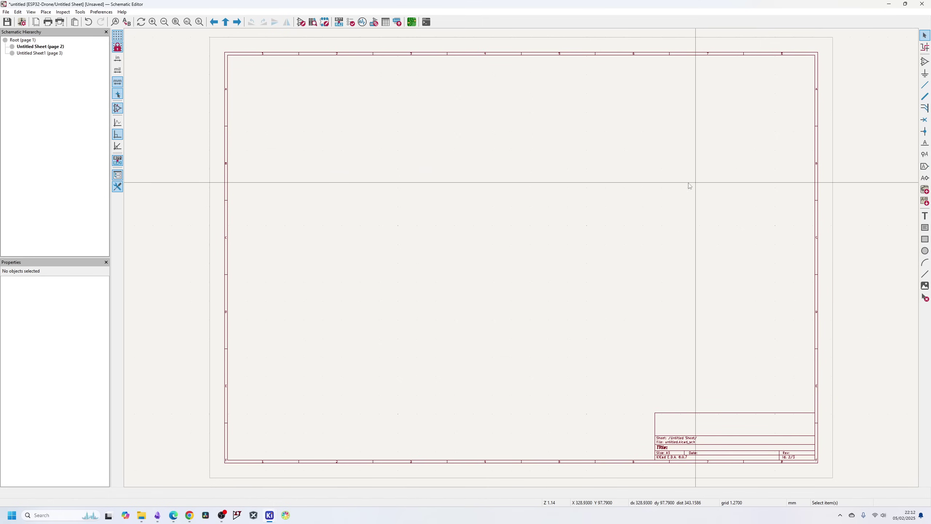
pyautogui.click(925, 179)
pyautogui.click(403, 192)
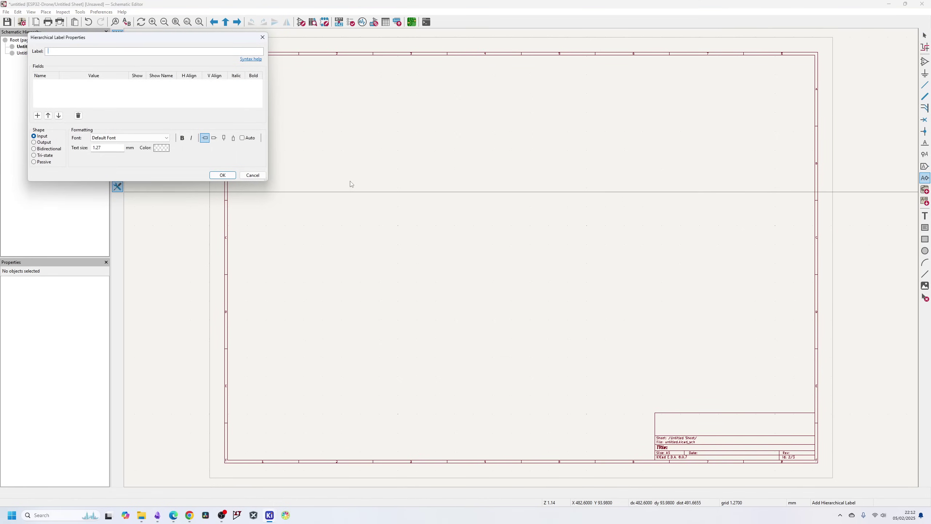
pyautogui.write('in1')
pyautogui.press('Return')
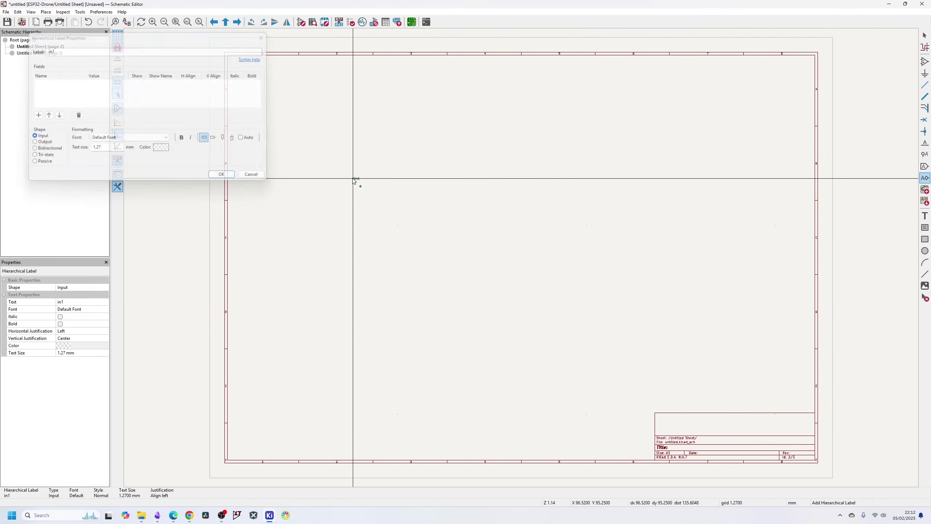
pyautogui.click(352, 178)
# Place a second Input-shaped hierarchical label in2 directly below in1
pyautogui.scroll(3, 352, 178)
pyautogui.click(512, 284)
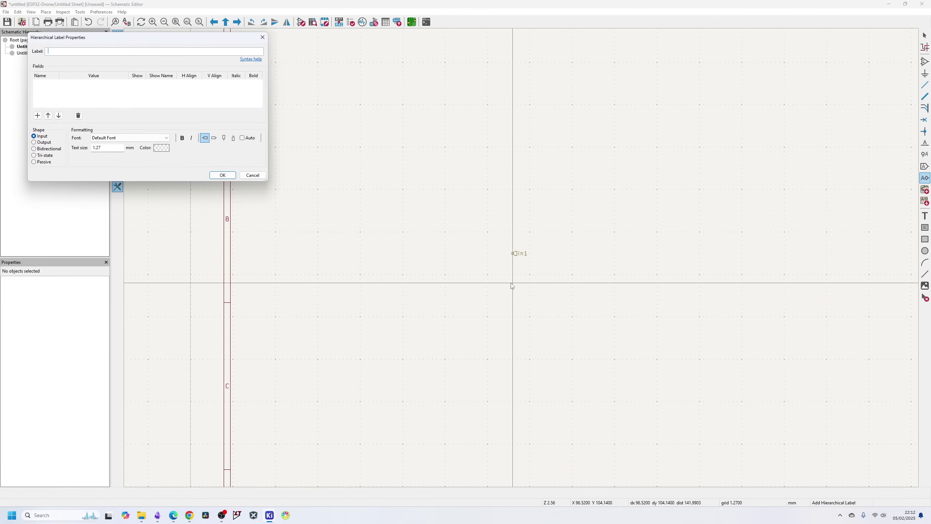
pyautogui.write('in2')
pyautogui.press('Return')
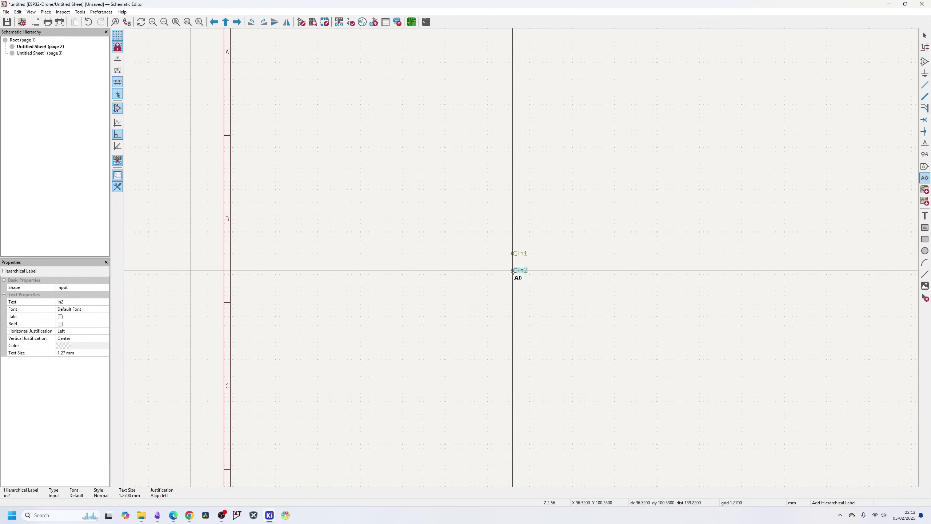
pyautogui.click(512, 270)
# Duplicate the input labels below in2, turn the in1 copy into an Output-shaped label out1, and save the schematic
pyautogui.hotkey('ctrl', 'd')
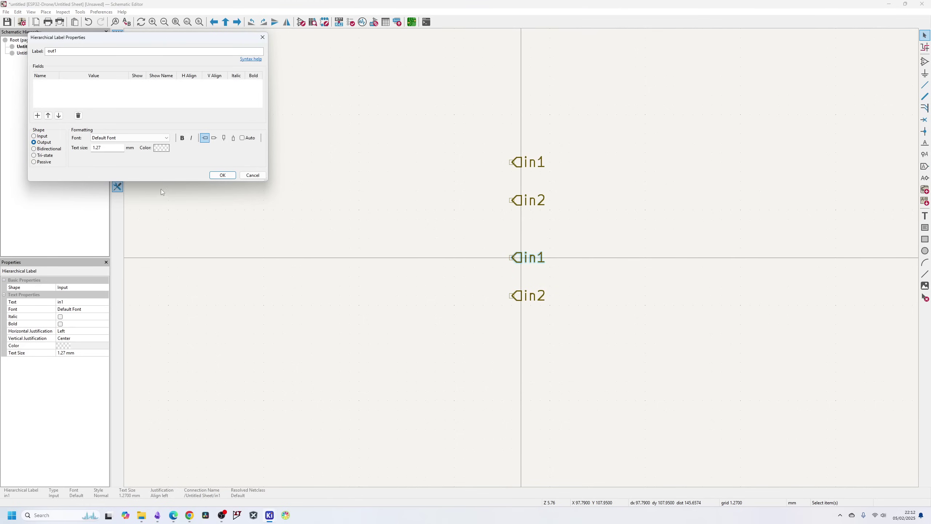
pyautogui.click(219, 176)
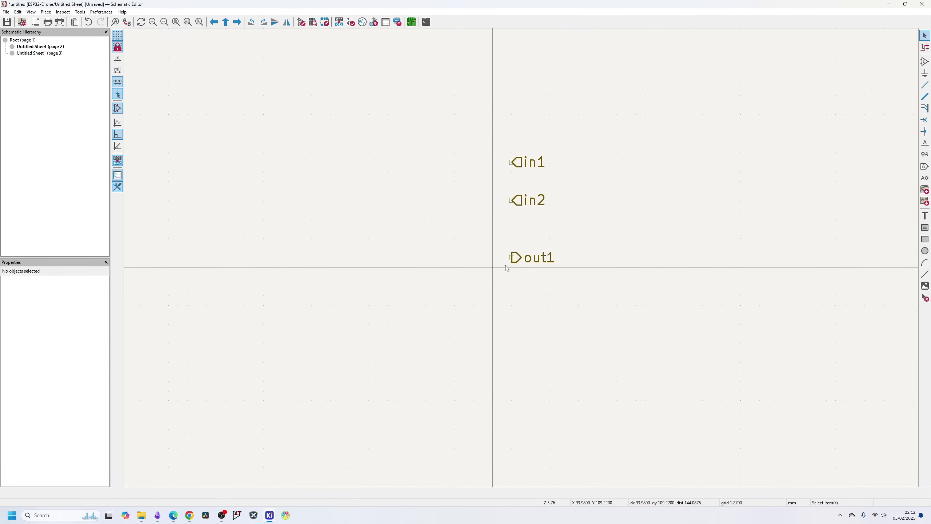
pyautogui.click(7, 22)
pyautogui.scroll(-3, 432, 204)
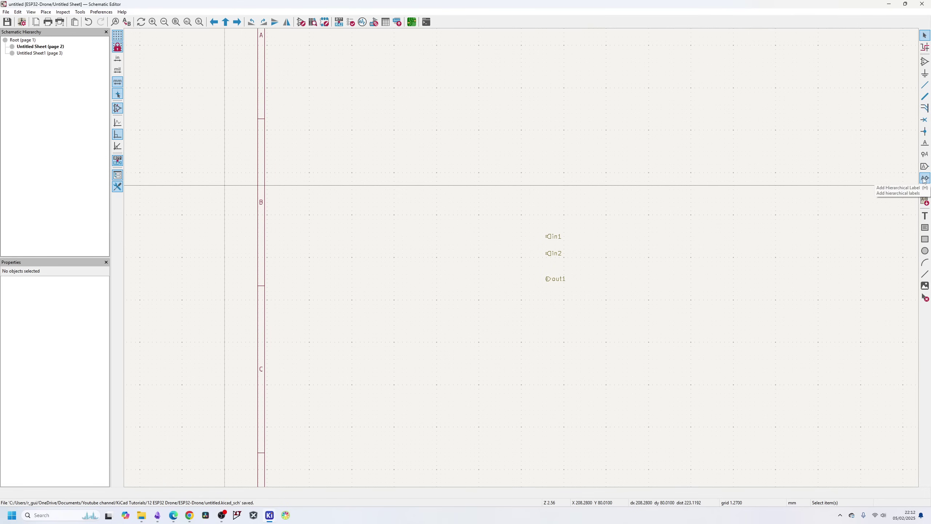
# Return to the root page and import sheet pins in1, in2 and out1 onto the right edge of Untitled Sheet
pyautogui.hotkey('alt', 'BackSpace')
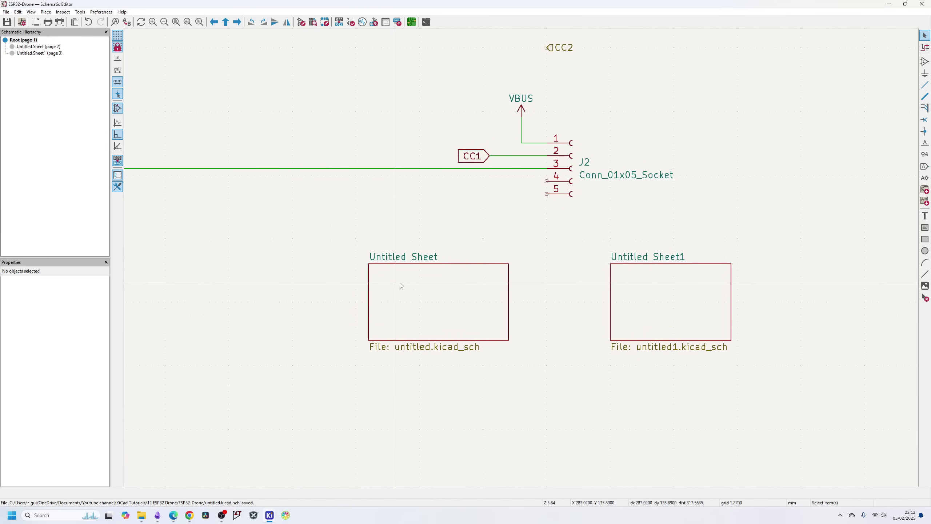
pyautogui.click(418, 292)
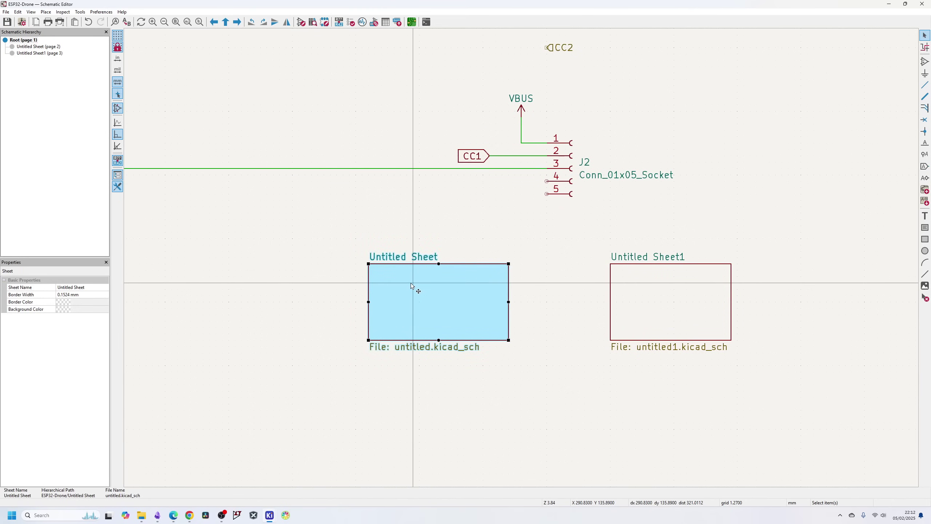
pyautogui.click(924, 202)
pyautogui.click(508, 279)
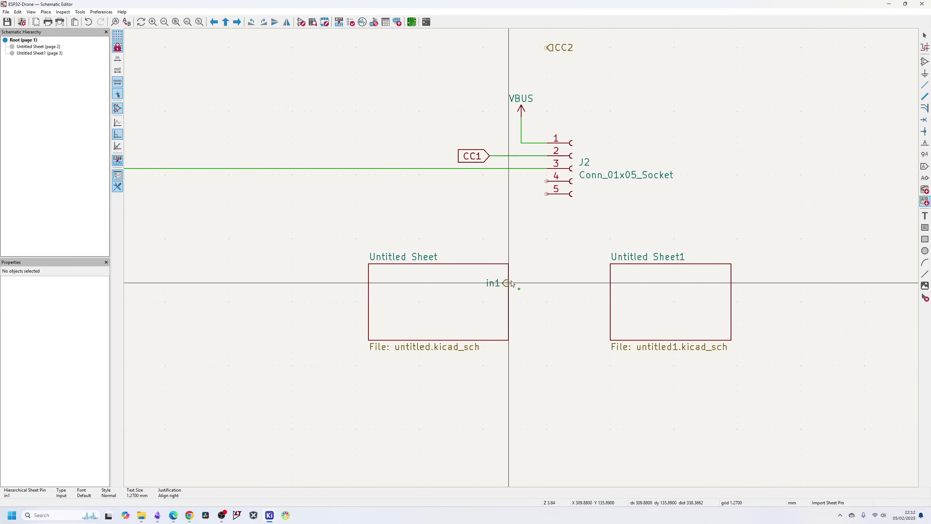
pyautogui.click(512, 282)
pyautogui.click(506, 302)
pyautogui.click(507, 321)
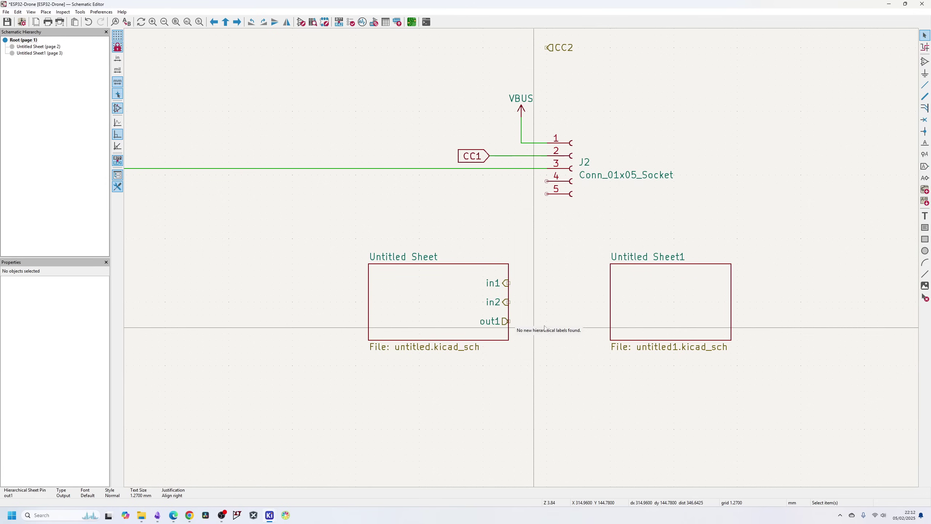
# Wire the in1 sheet pin straight across to the left edge of Untitled Sheet1 and select the wire to inspect its net
pyautogui.click(508, 283)
pyautogui.doubleClick(610, 283)
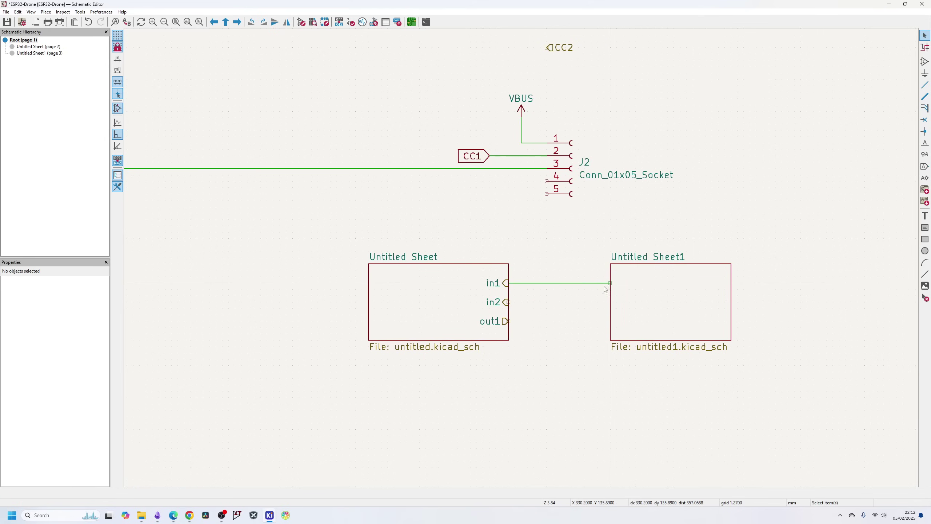
pyautogui.press('Escape')
pyautogui.scroll(-3, 513, 259)
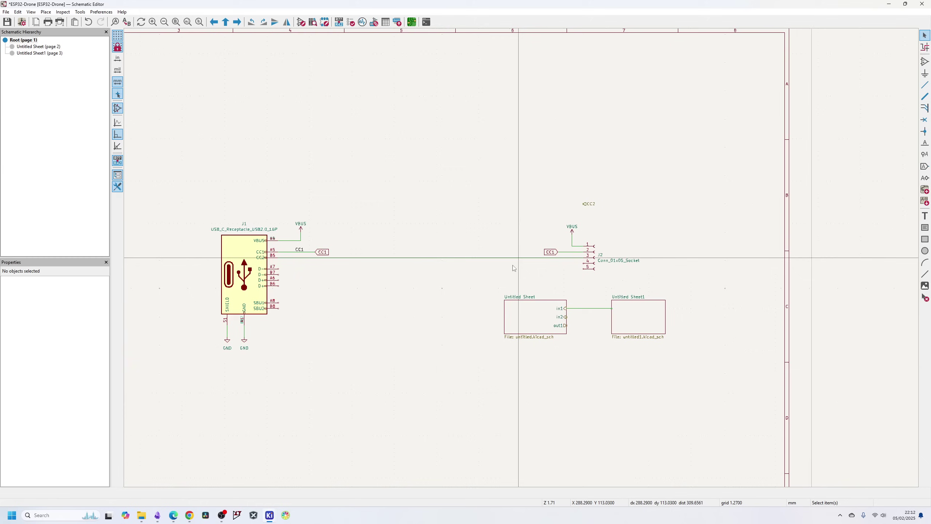
pyautogui.scroll(4, 551, 305)
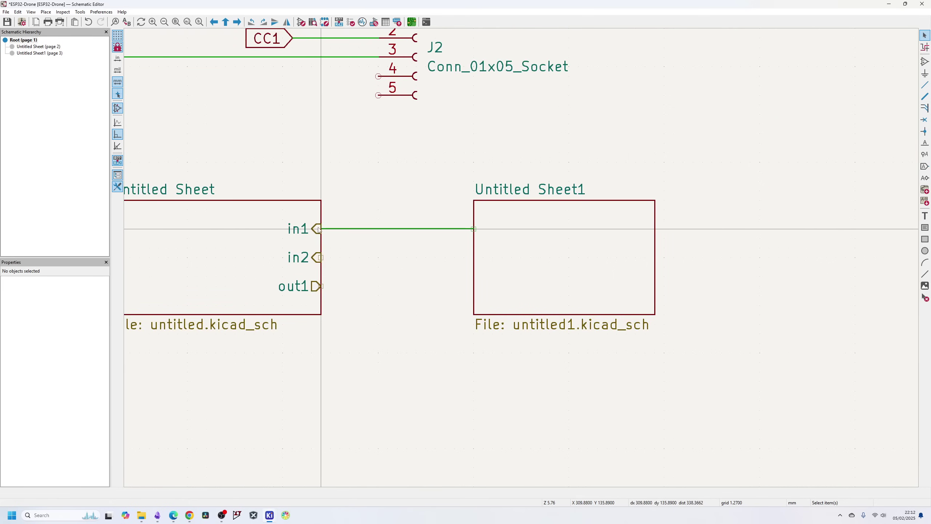
pyautogui.click(389, 228)
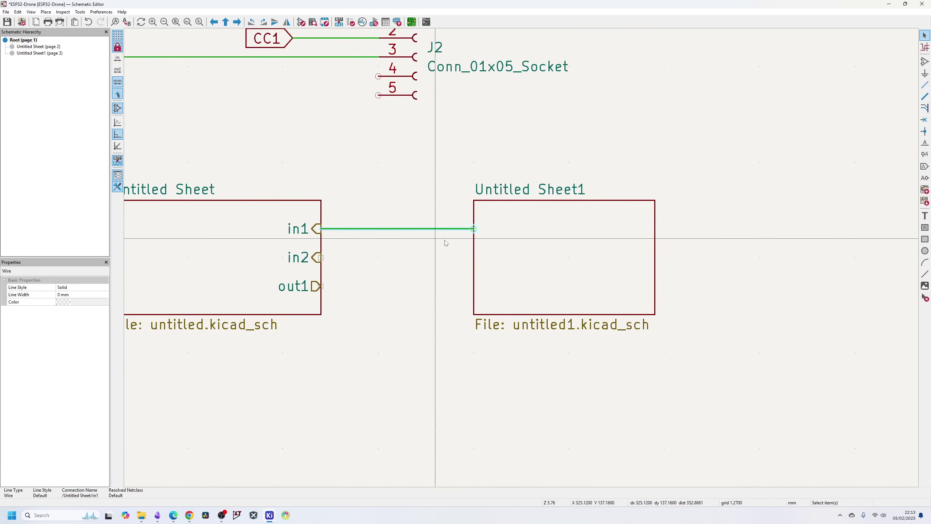
# Open the Untitled Sheet1 page and place a hierarchical label out_sht2 with the Output shape
pyautogui.doubleClick(528, 245)
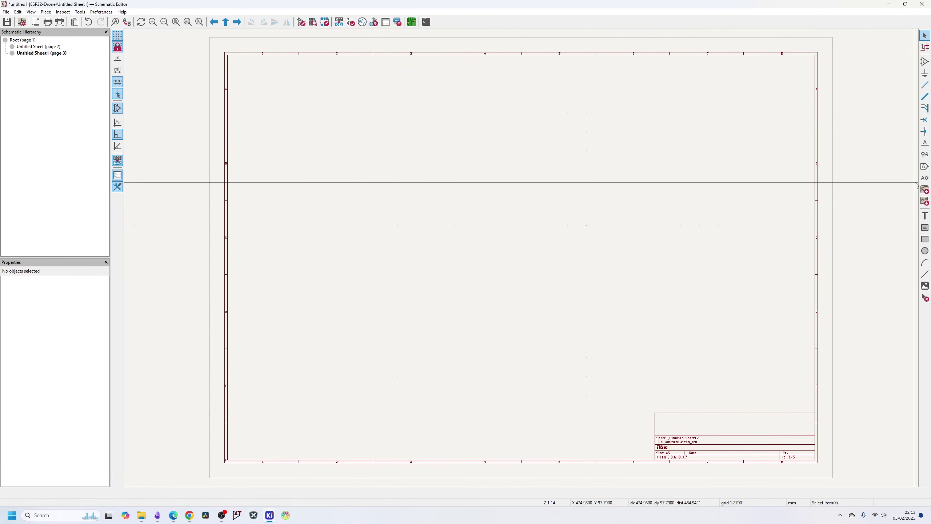
pyautogui.press('h')
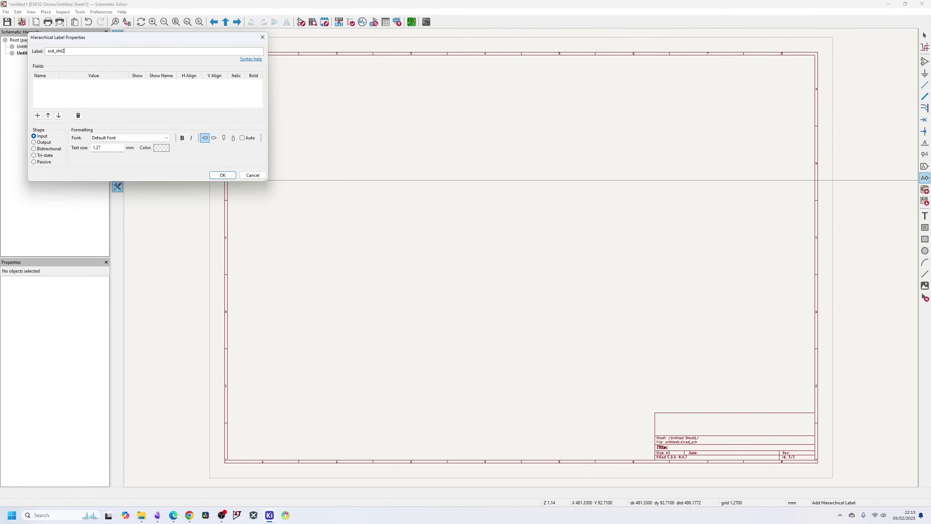
pyautogui.write('out_sht2')
pyautogui.press('Return')
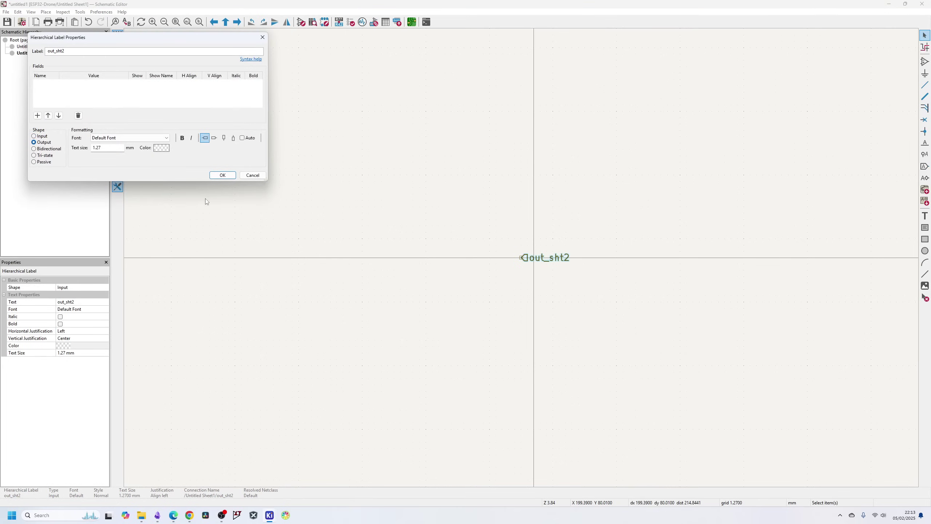
pyautogui.click(220, 175)
# Return to the root page and import the out_sht2 sheet pin onto Untitled Sheet1's left edge at the wire's end
pyautogui.hotkey('alt', 'BackSpace')
pyautogui.click(632, 253)
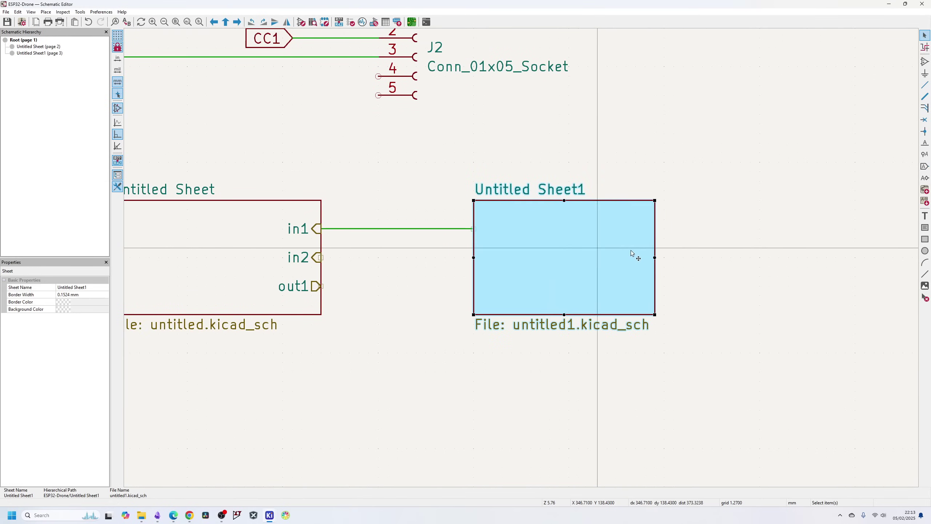
pyautogui.click(925, 202)
pyautogui.click(479, 235)
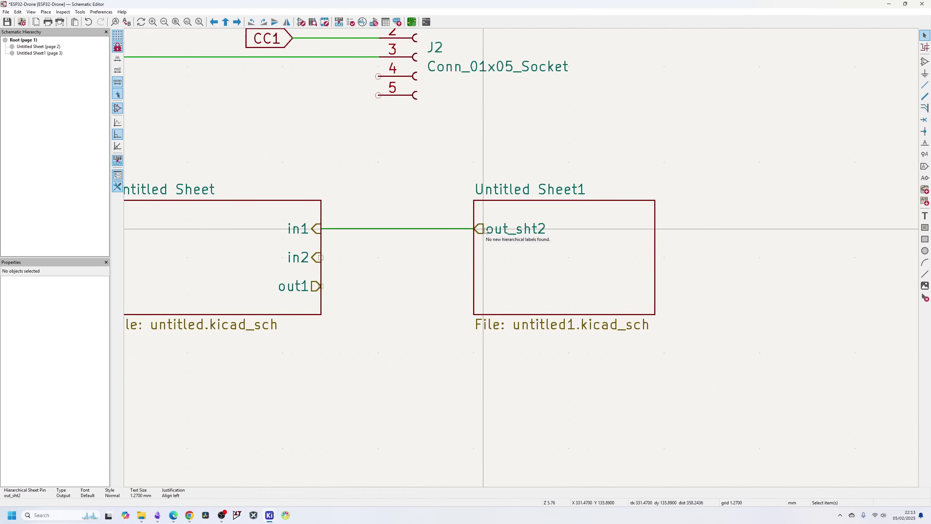
pyautogui.click(503, 229)
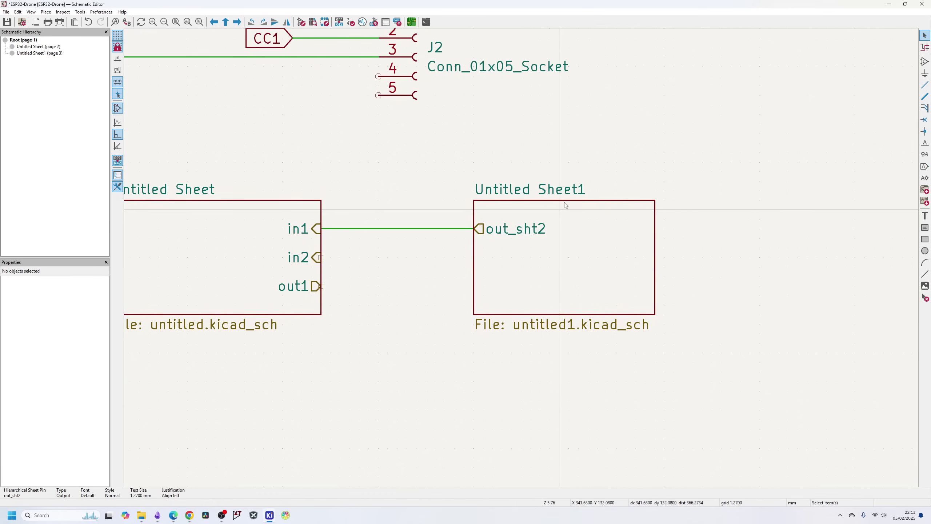
pyautogui.hscroll(-5, 519, 270)
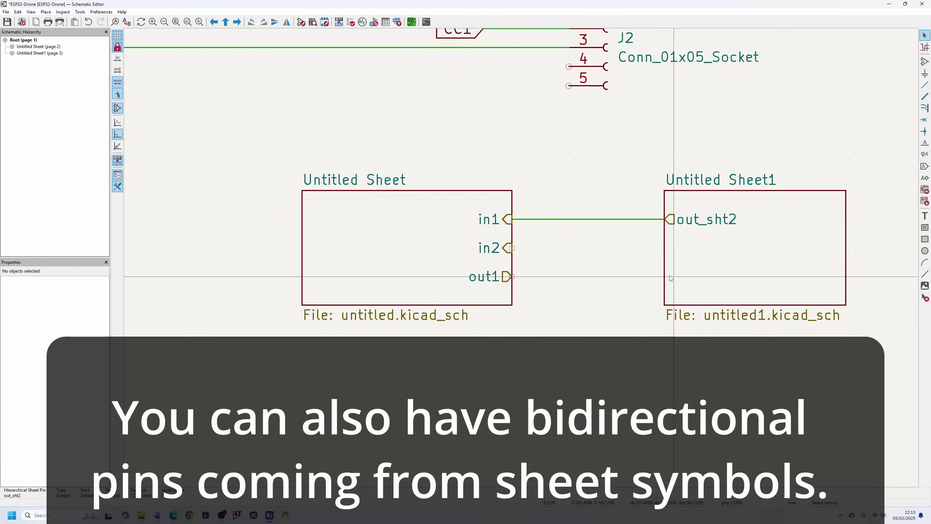
pyautogui.scroll(-2, 670, 277)
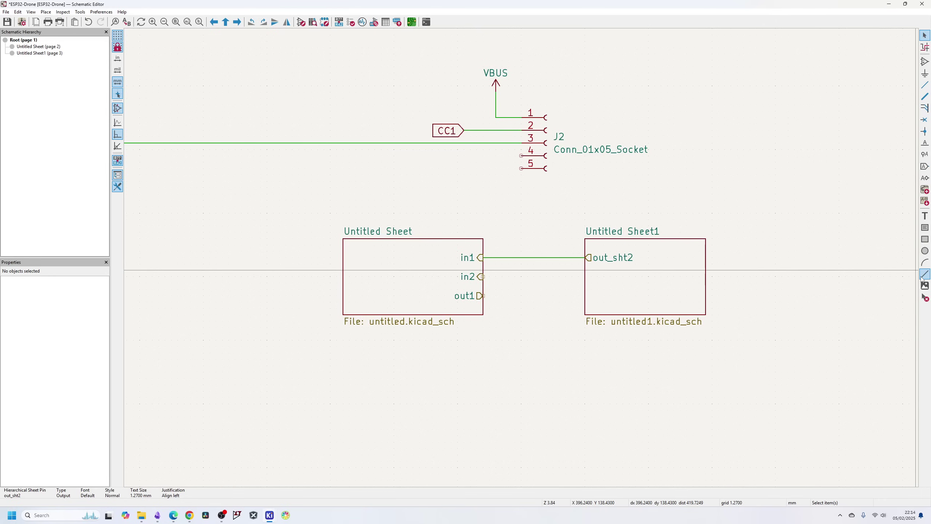
pyautogui.moveTo(385, 256); pyautogui.dragTo(520, 261, button='middle')
pyautogui.scroll(-5, 521, 261)
pyautogui.scroll(3, 521, 261)
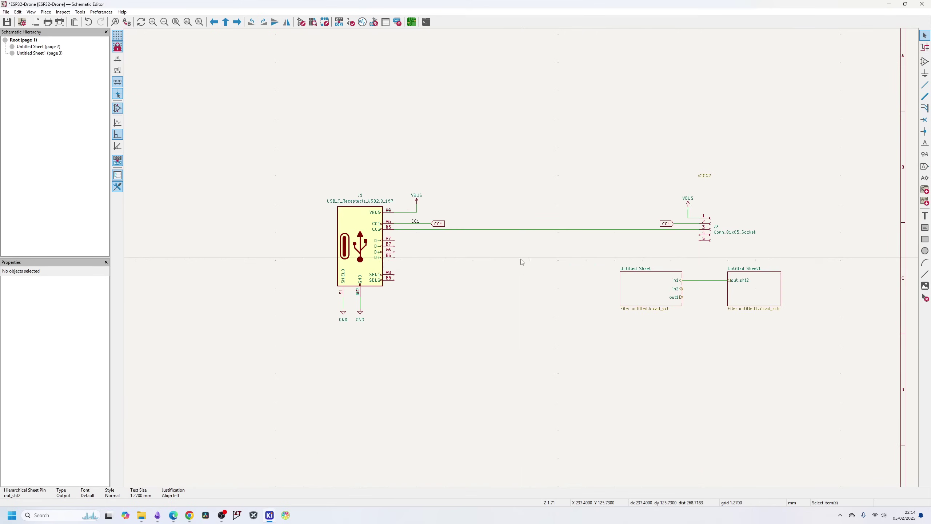
pyautogui.moveTo(264, 156); pyautogui.dragTo(260, 53)
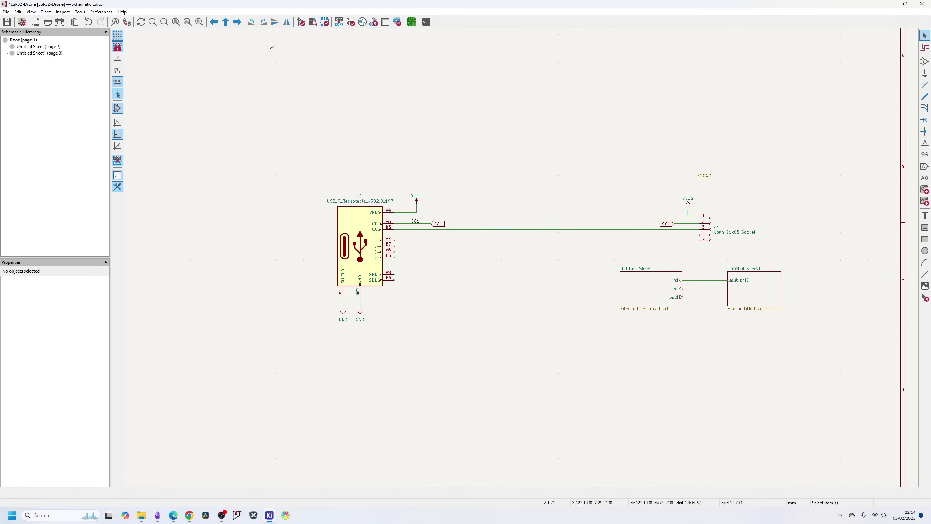
pyautogui.click(57, 13)
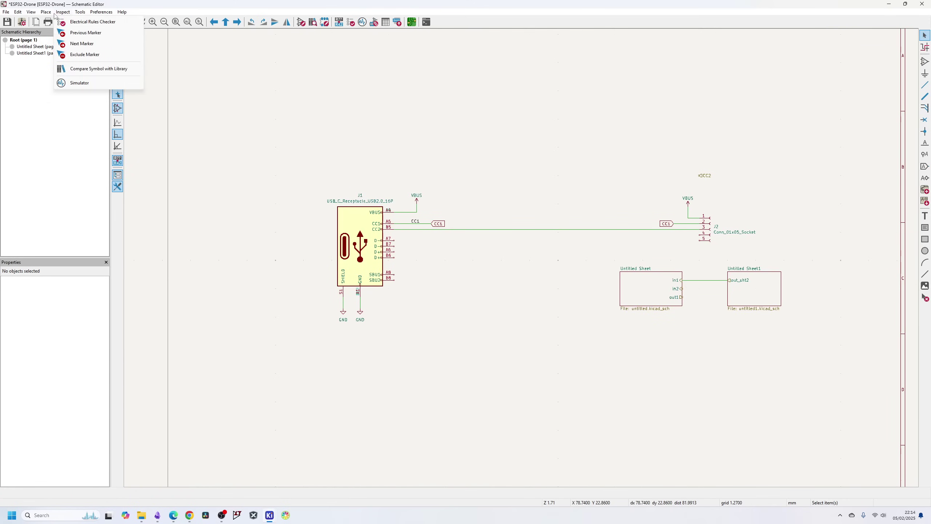
pyautogui.moveTo(101, 11)
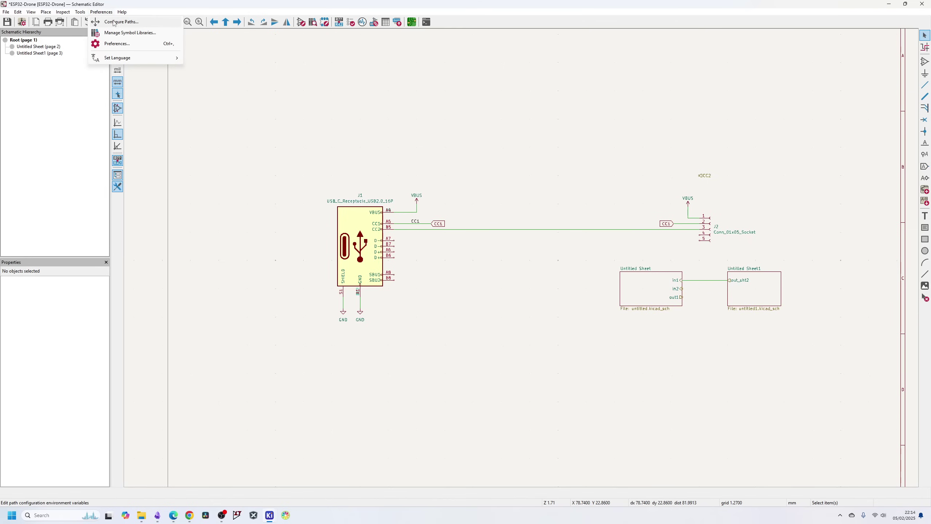
pyautogui.click(323, 52)
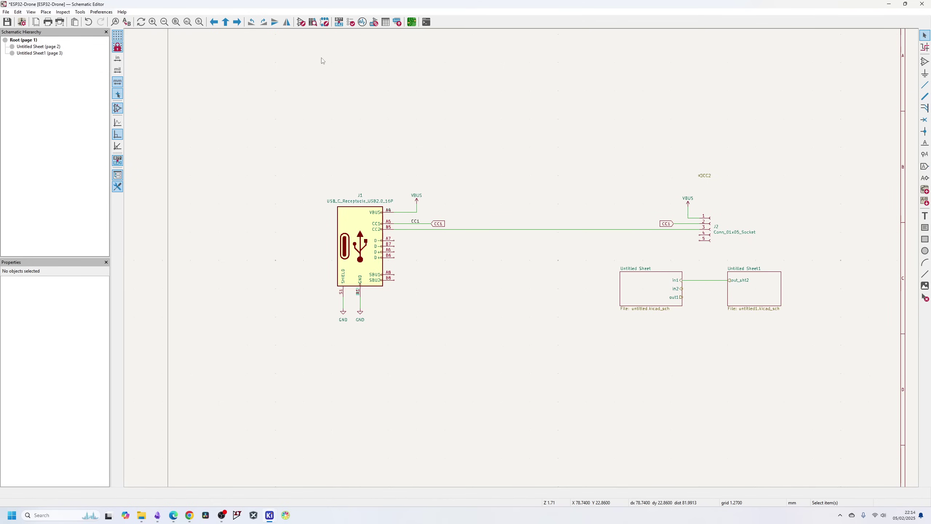
# Open the footprint assignment tool for the schematic's symbols
pyautogui.click(396, 23)
pyautogui.click(215, 54)
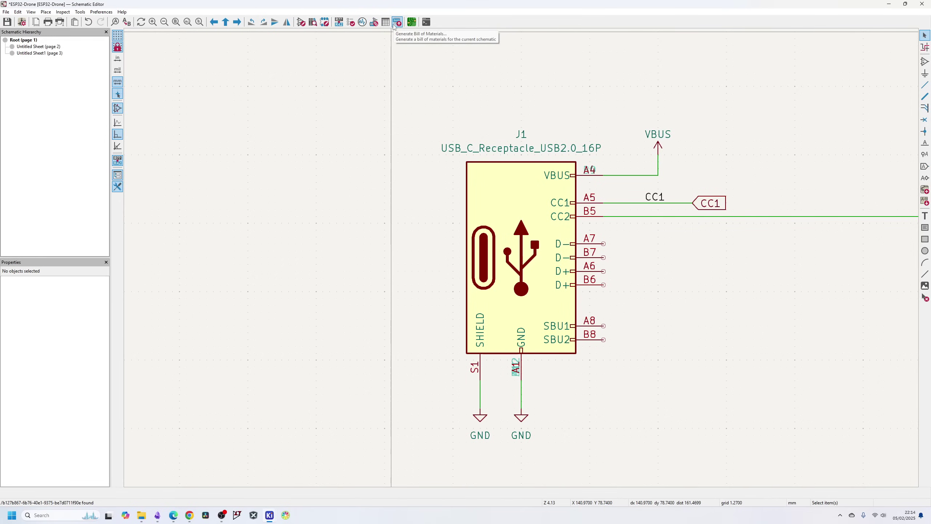
pyautogui.click(373, 23)
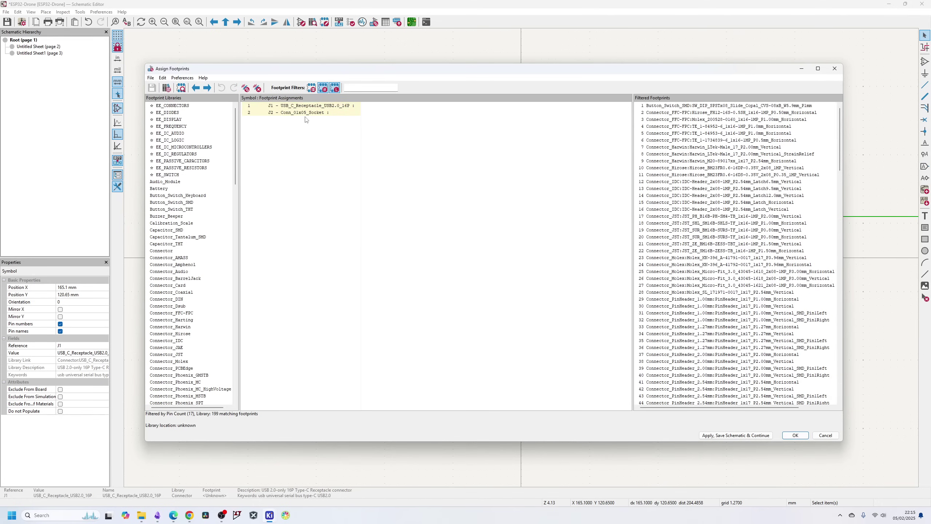
# Toggle the symbol keyword footprint filter for J2 on and off, and assign it Connector_Harwin:Harwin_M20-89005xx_1x05_P2.54mm_Horizontal
pyautogui.click(304, 113)
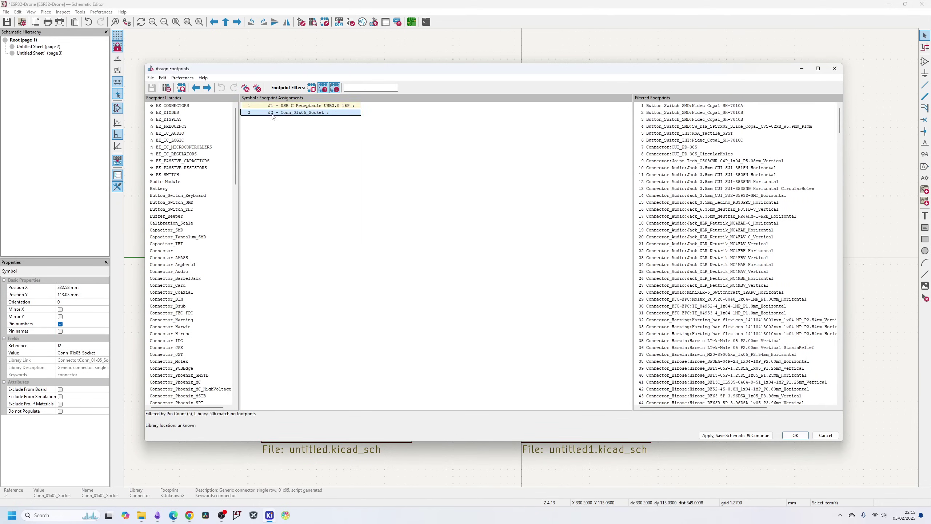
pyautogui.press('Up')
pyautogui.click(305, 113)
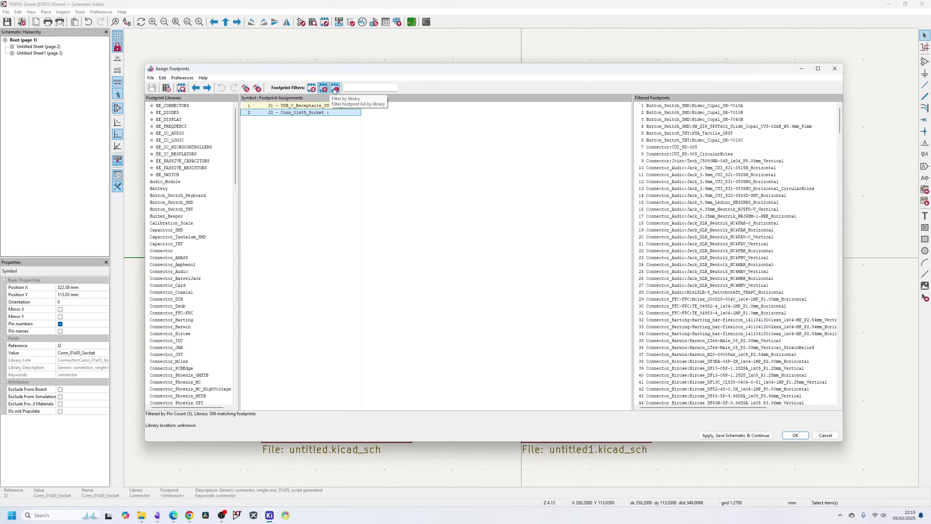
pyautogui.click(311, 88)
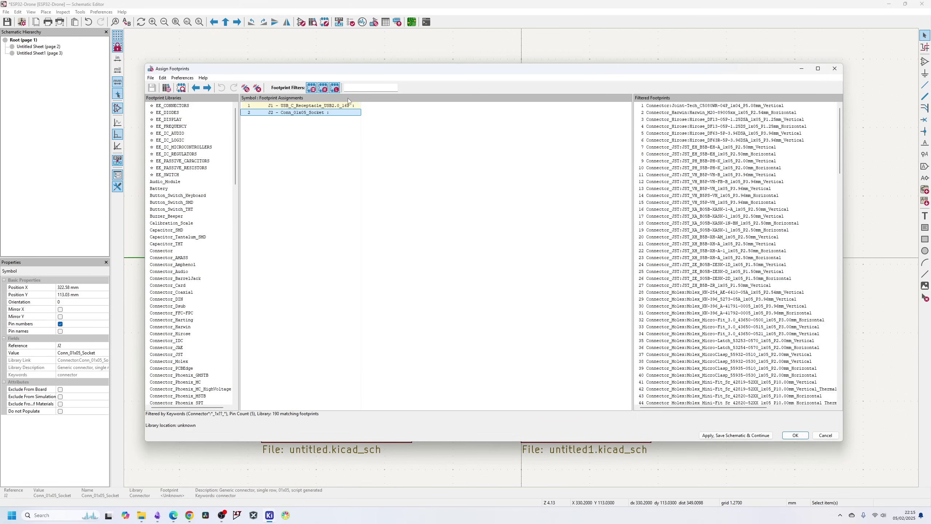
pyautogui.click(312, 89)
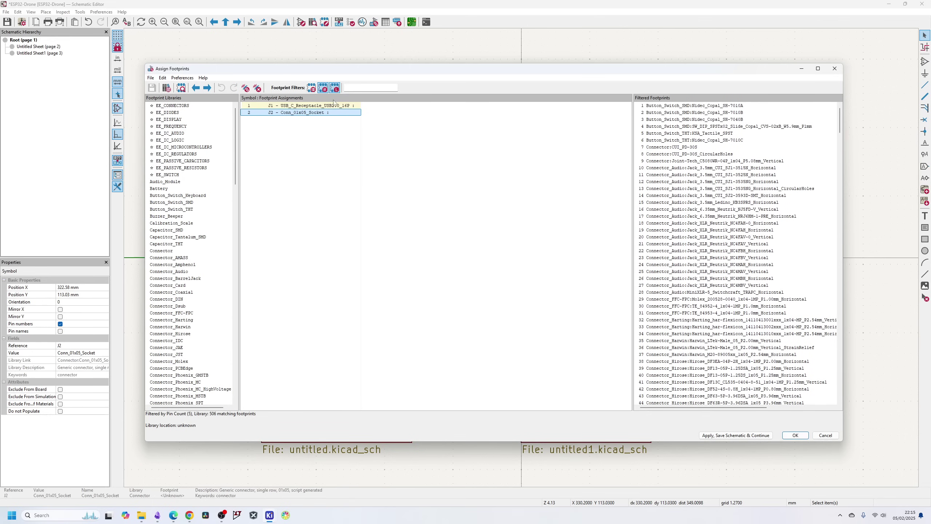
pyautogui.doubleClick(721, 354)
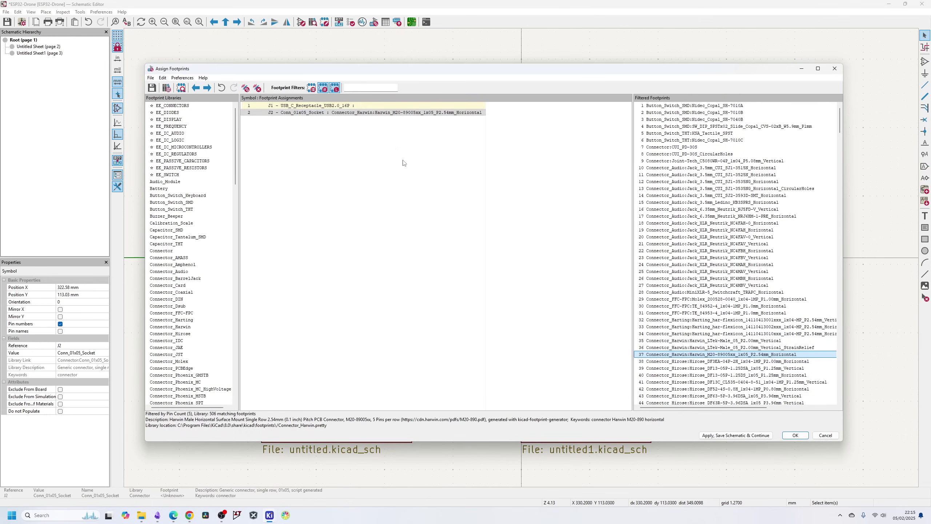
# Assign the footprint USB_C_Receptacle_GCT_USB4085 from the Connector_USB library to the USB-C receptacle J1
pyautogui.click(337, 105)
pyautogui.scroll(-9, 205, 330)
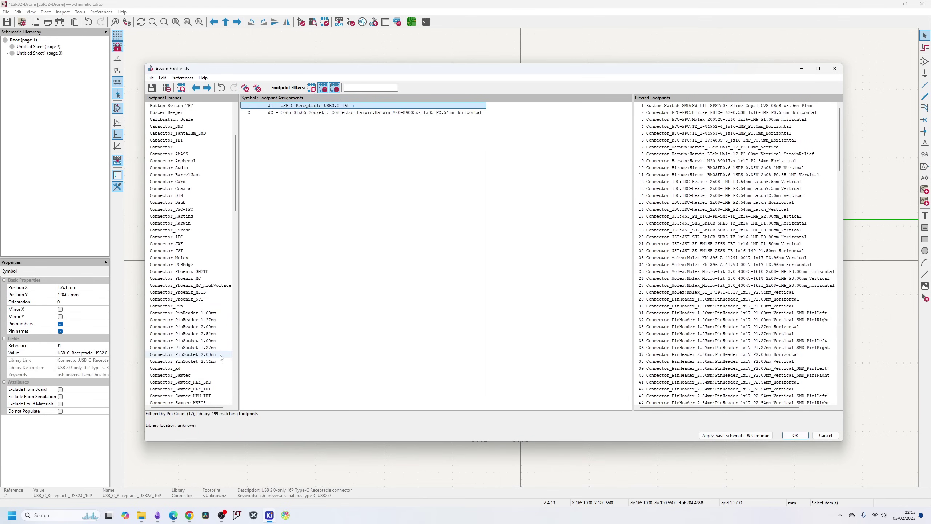
pyautogui.scroll(-2, 213, 366)
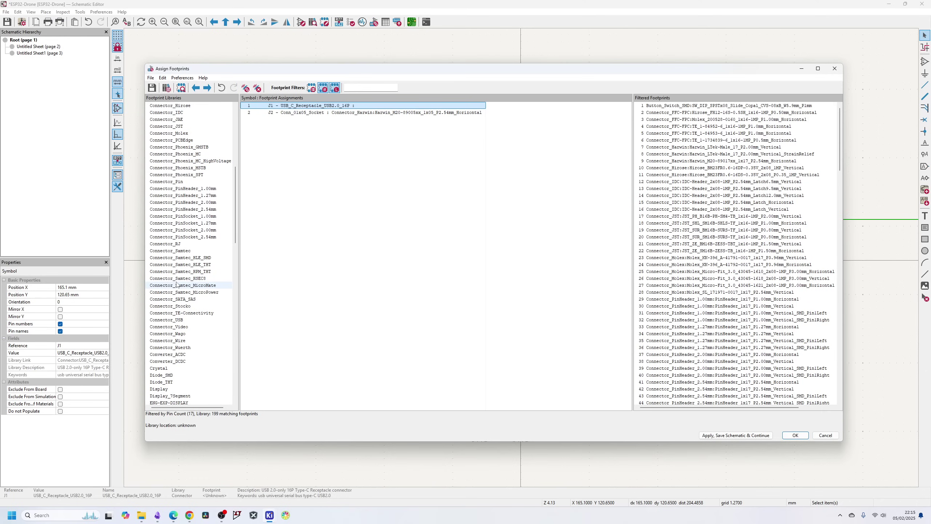
pyautogui.scroll(7, 185, 293)
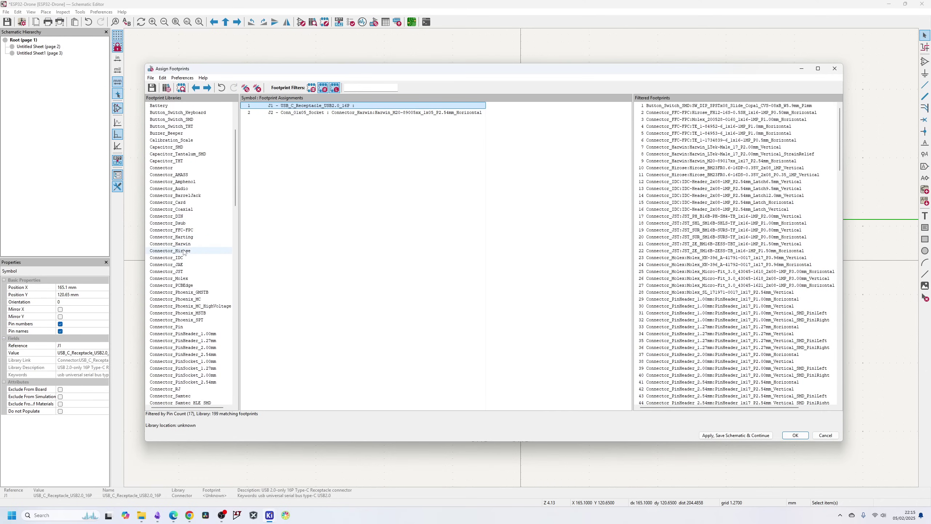
# Switch to the PCB Editor and update the board from the schematic to bring in the J1 and J2 footprints
pyautogui.click(9, 22)
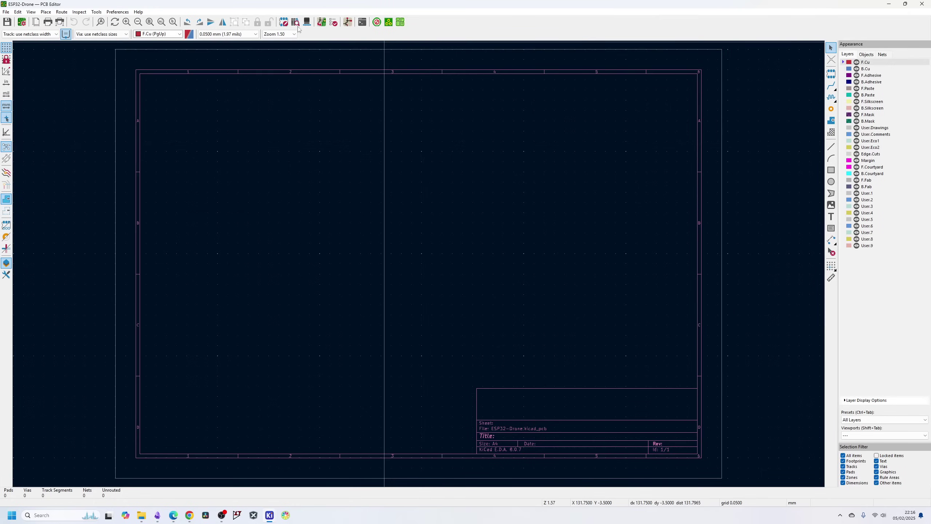
pyautogui.click(321, 22)
pyautogui.click(227, 196)
pyautogui.click(253, 195)
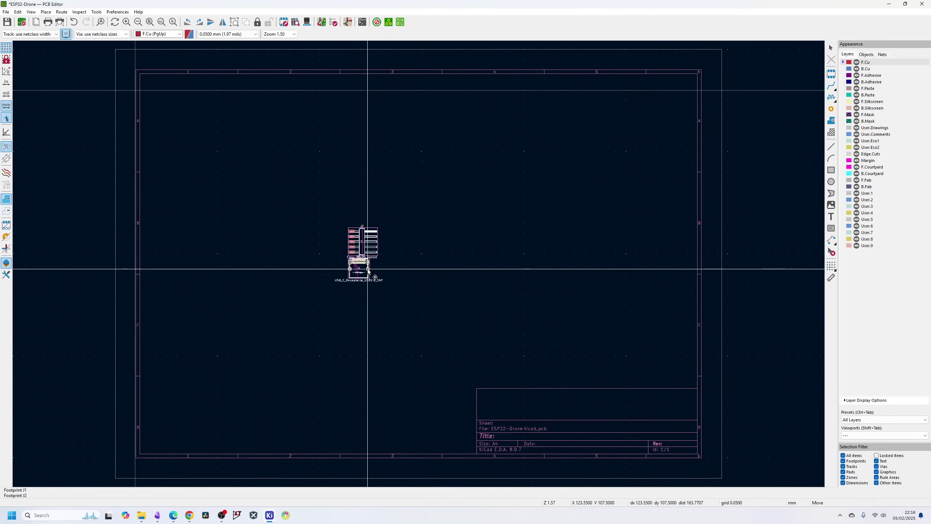
# Place the imported footprints on the board and move the USB receptacle J1 to the left of connector J2
pyautogui.click(366, 263)
pyautogui.scroll(5, 381, 280)
pyautogui.moveTo(366, 235); pyautogui.dragTo(198, 162)
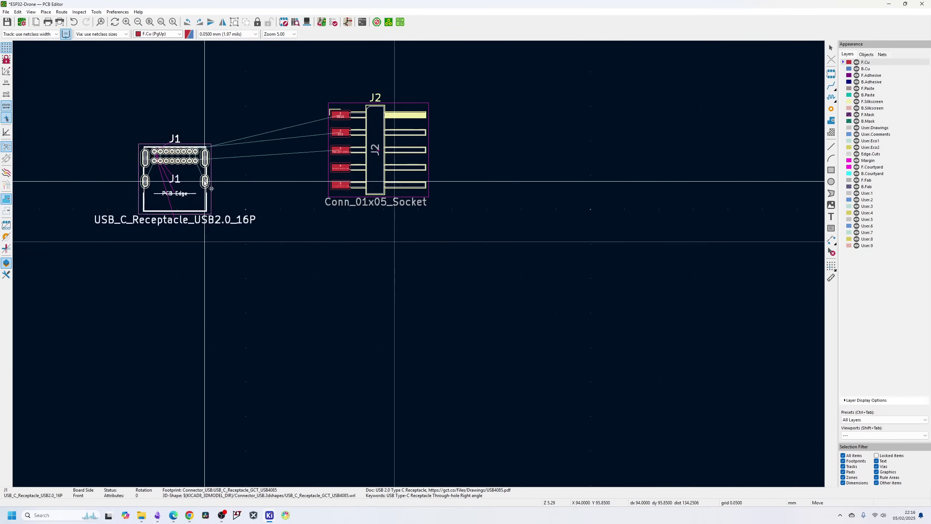
# Close the PCB Editor and return to the root page of the schematic
pyautogui.hotkey('alt', 'F4')
pyautogui.click(477, 263)
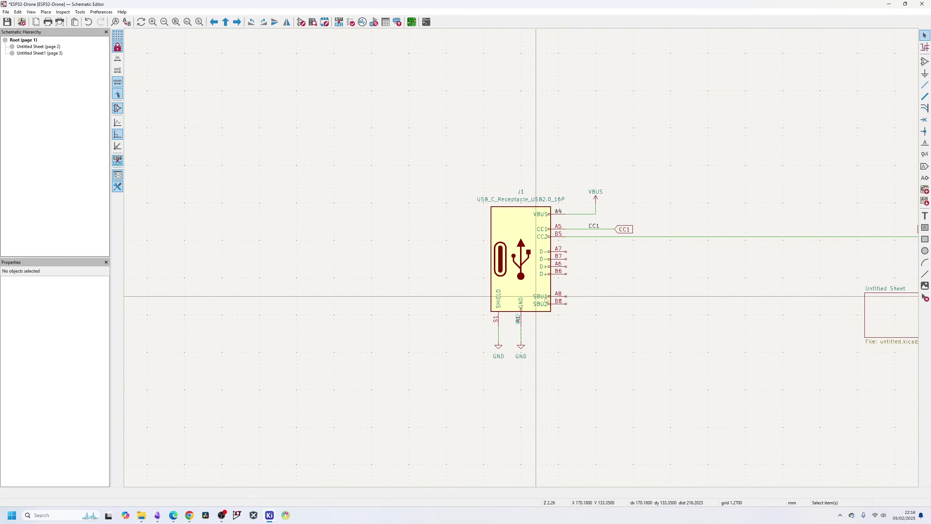
pyautogui.scroll(1, 595, 260)
pyautogui.scroll(-3, 595, 260)
pyautogui.scroll(3, 522, 260)
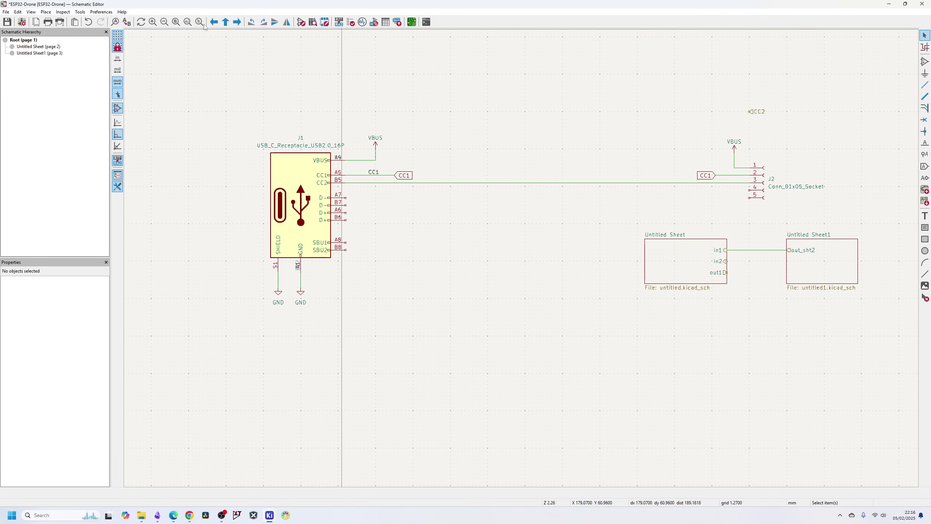
# Try the zoom tools that fit the view to the whole page, to the drawn objects and to a chosen area
pyautogui.click(176, 22)
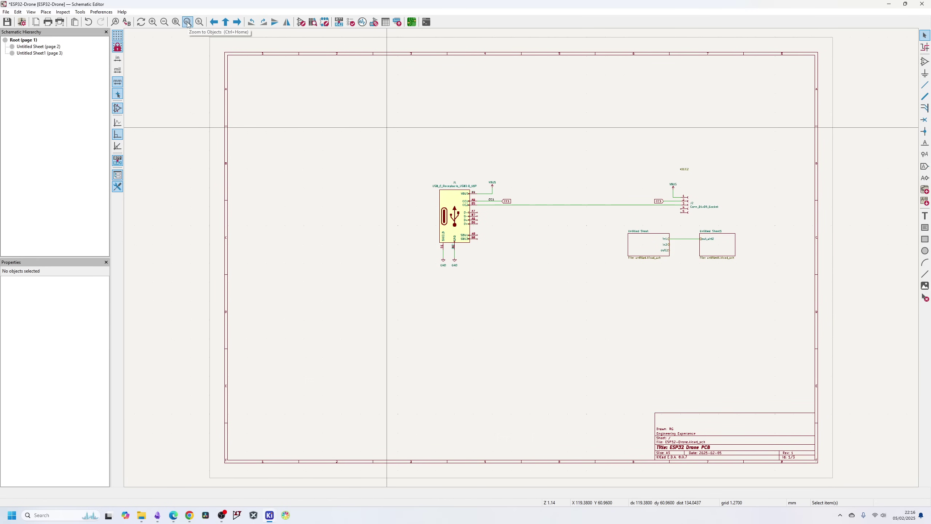
pyautogui.click(188, 23)
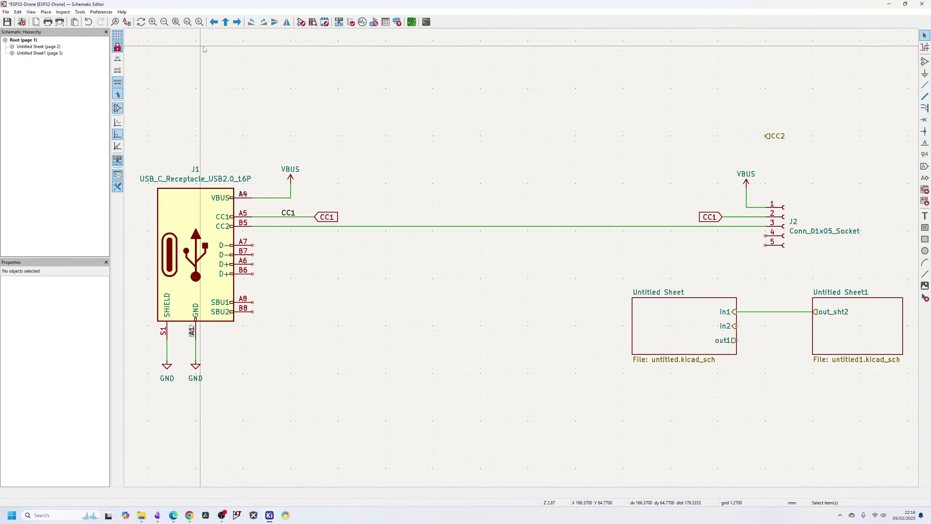
pyautogui.click(199, 23)
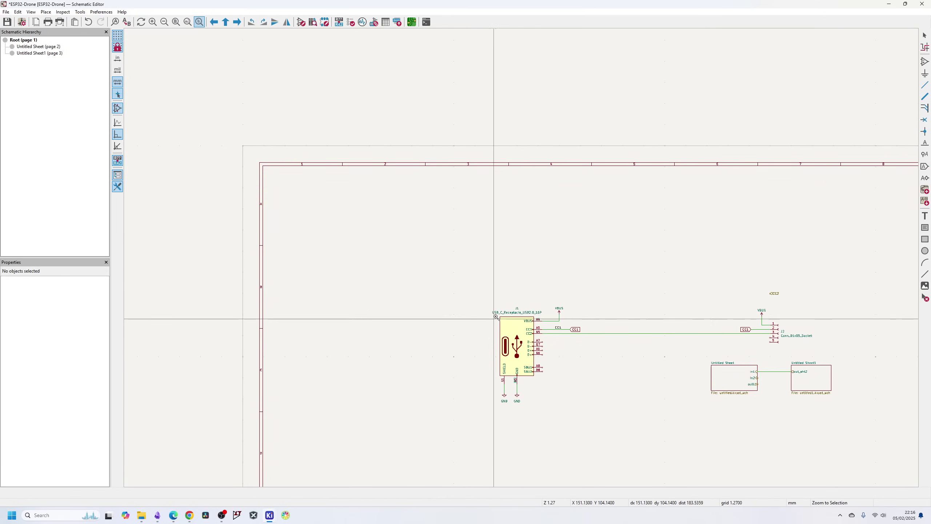
pyautogui.press('Home')
pyautogui.click(6, 11)
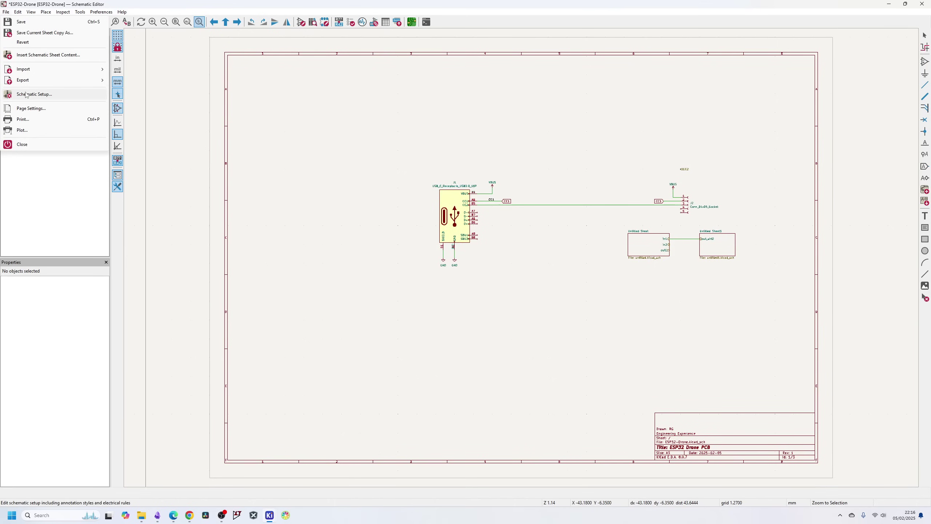
pyautogui.moveTo(63, 83)
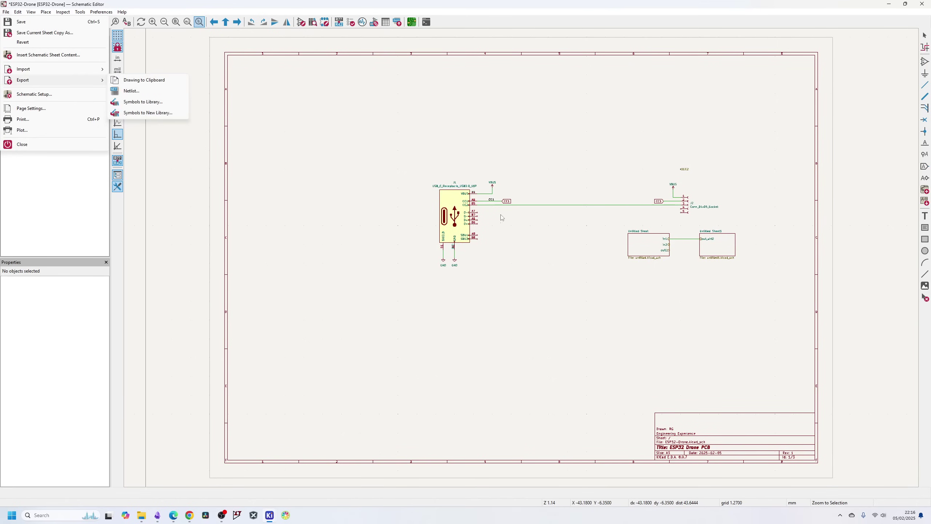
pyautogui.click(622, 245)
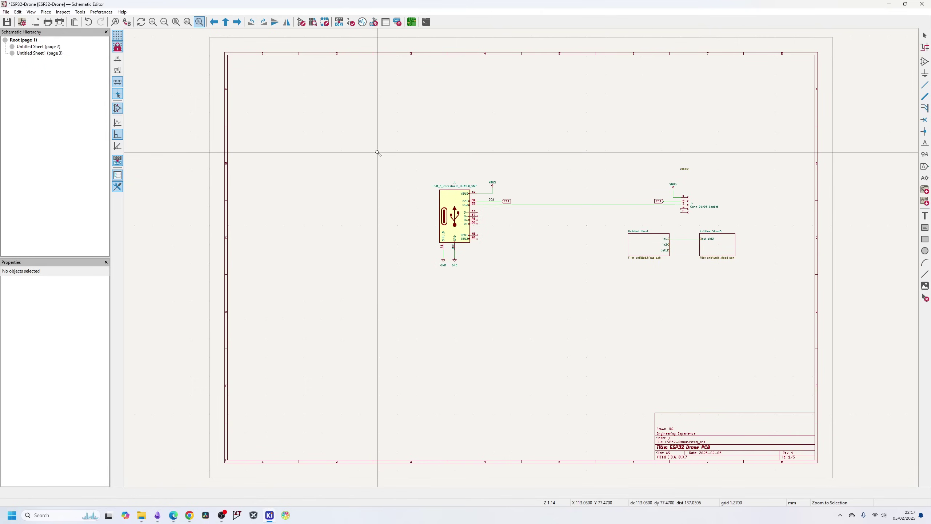
# Select the entire circuit on the root page and delete it, including both hierarchical sheets
pyautogui.moveTo(376, 152); pyautogui.dragTo(827, 342)
pyautogui.click(199, 23)
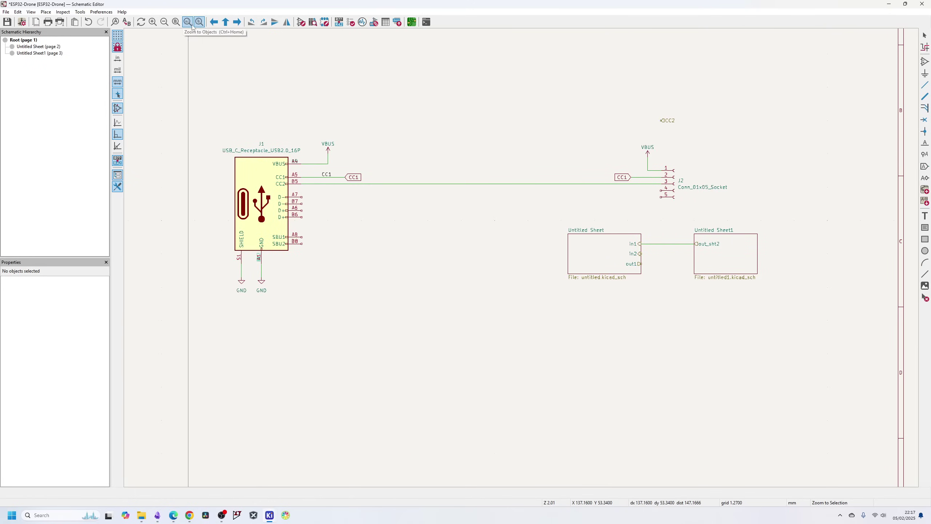
pyautogui.moveTo(185, 33); pyautogui.dragTo(842, 381)
pyautogui.press('Delete')
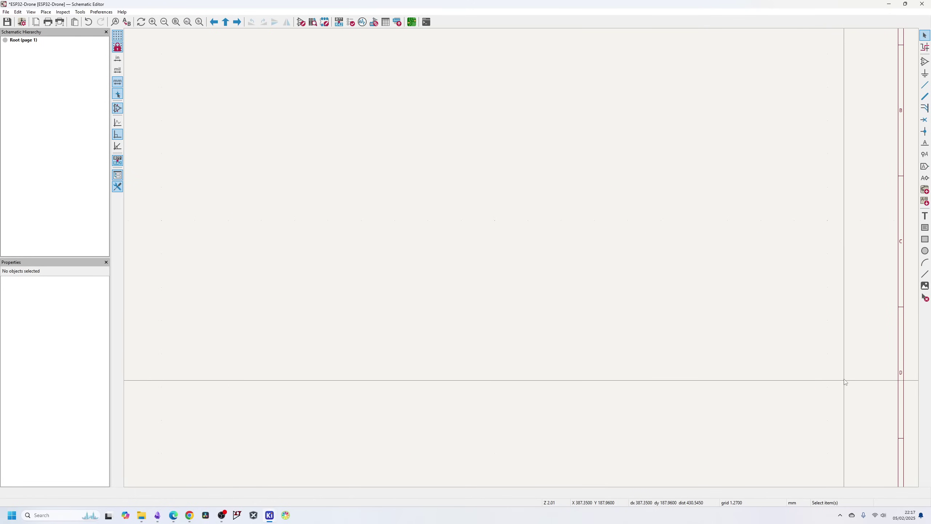
pyautogui.hotkey('ctrl', 'Home')
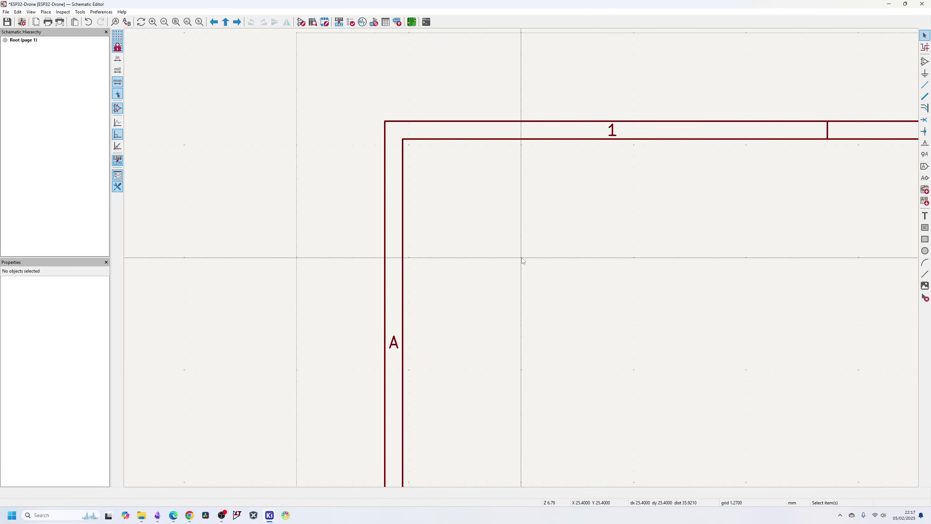